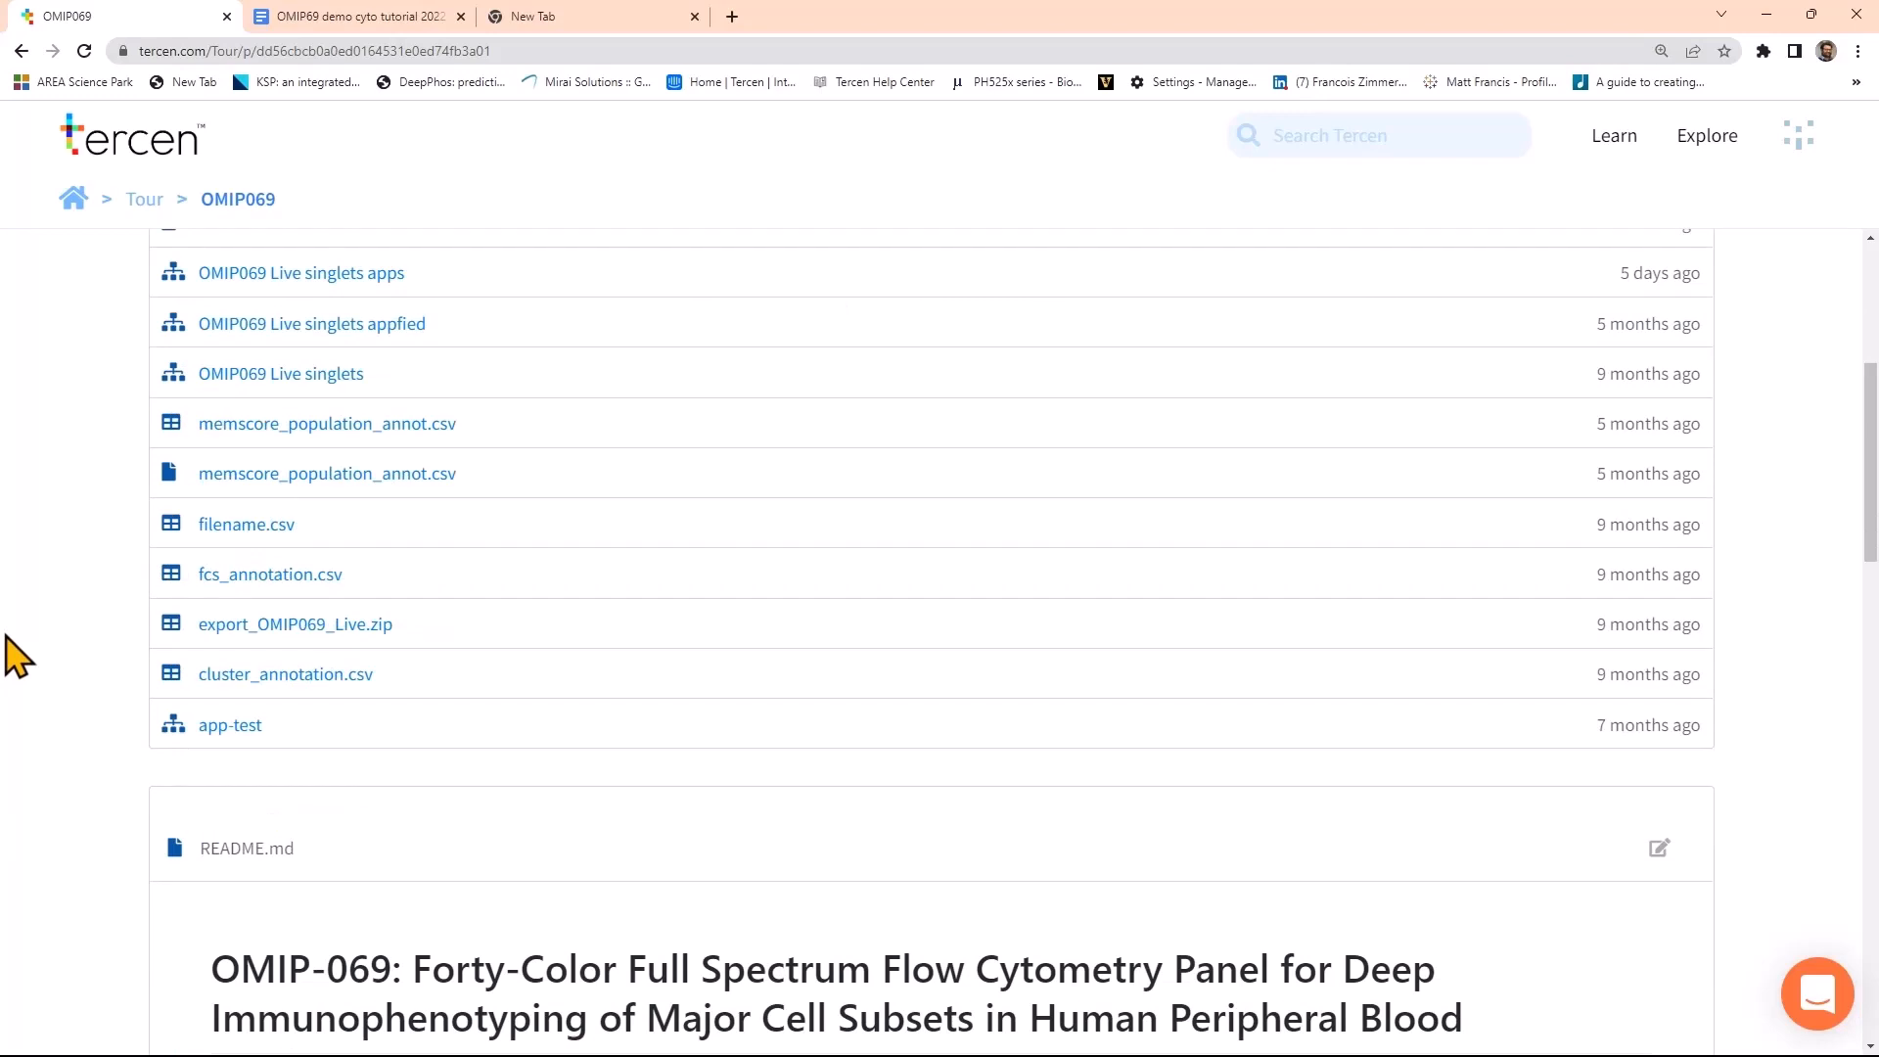
Read through the OMIP069 project's README, including the cluster list, the MEM score heatmap and the TSNE projection
scroll(18, 656, "down", 8)
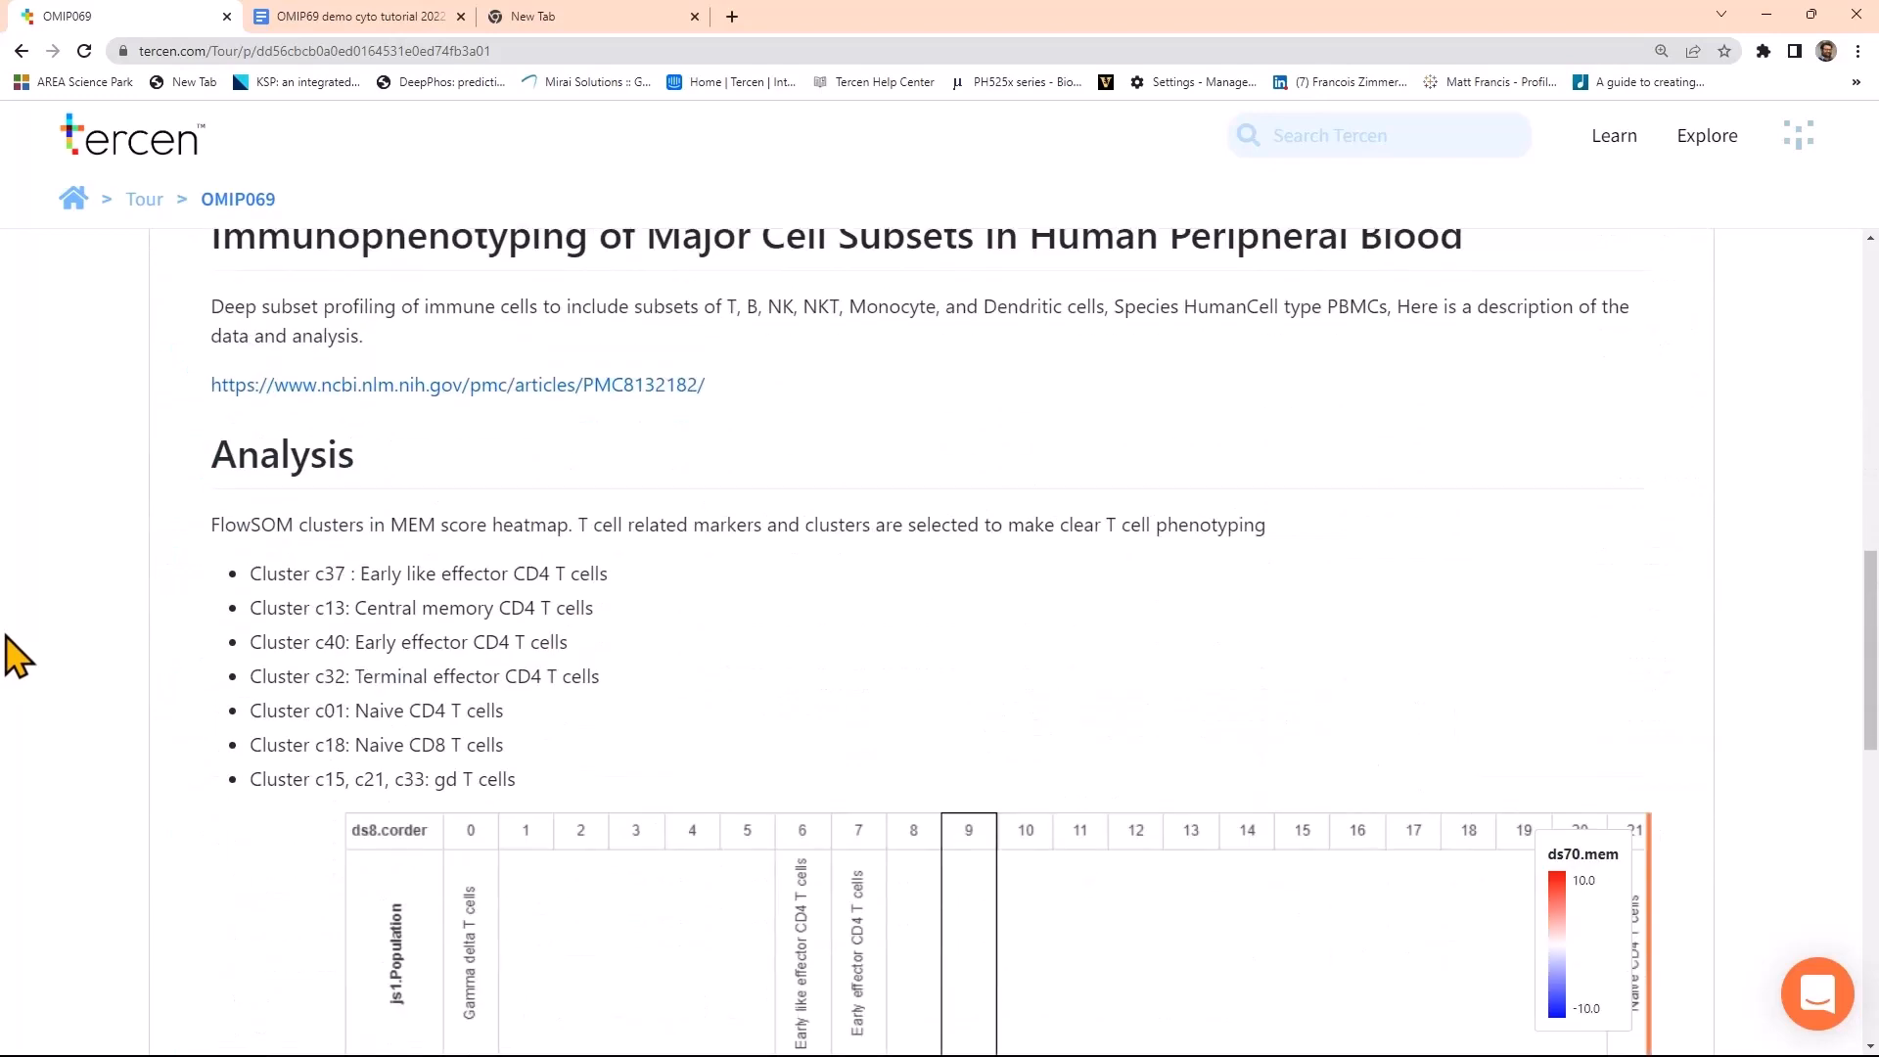
scroll(18, 656, "down", 7)
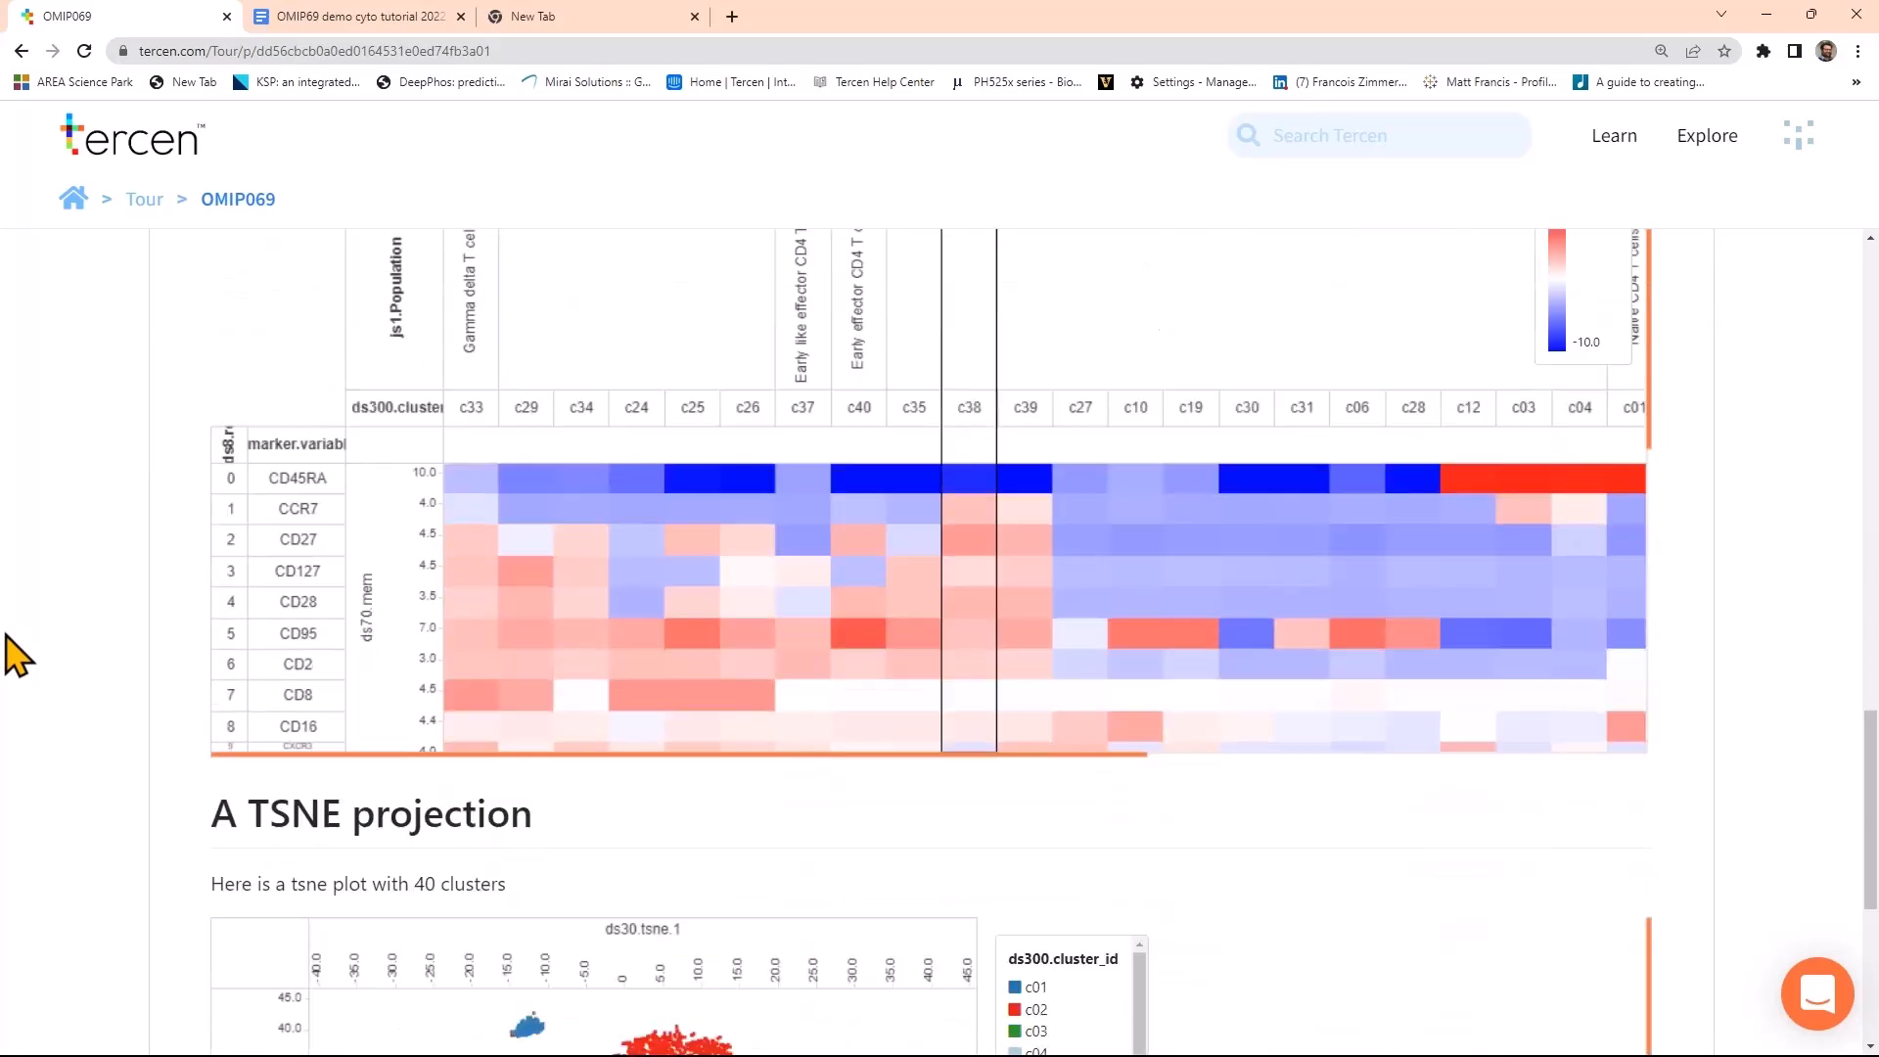
scroll(17, 655, "down", 3)
scroll(18, 655, "up", 7)
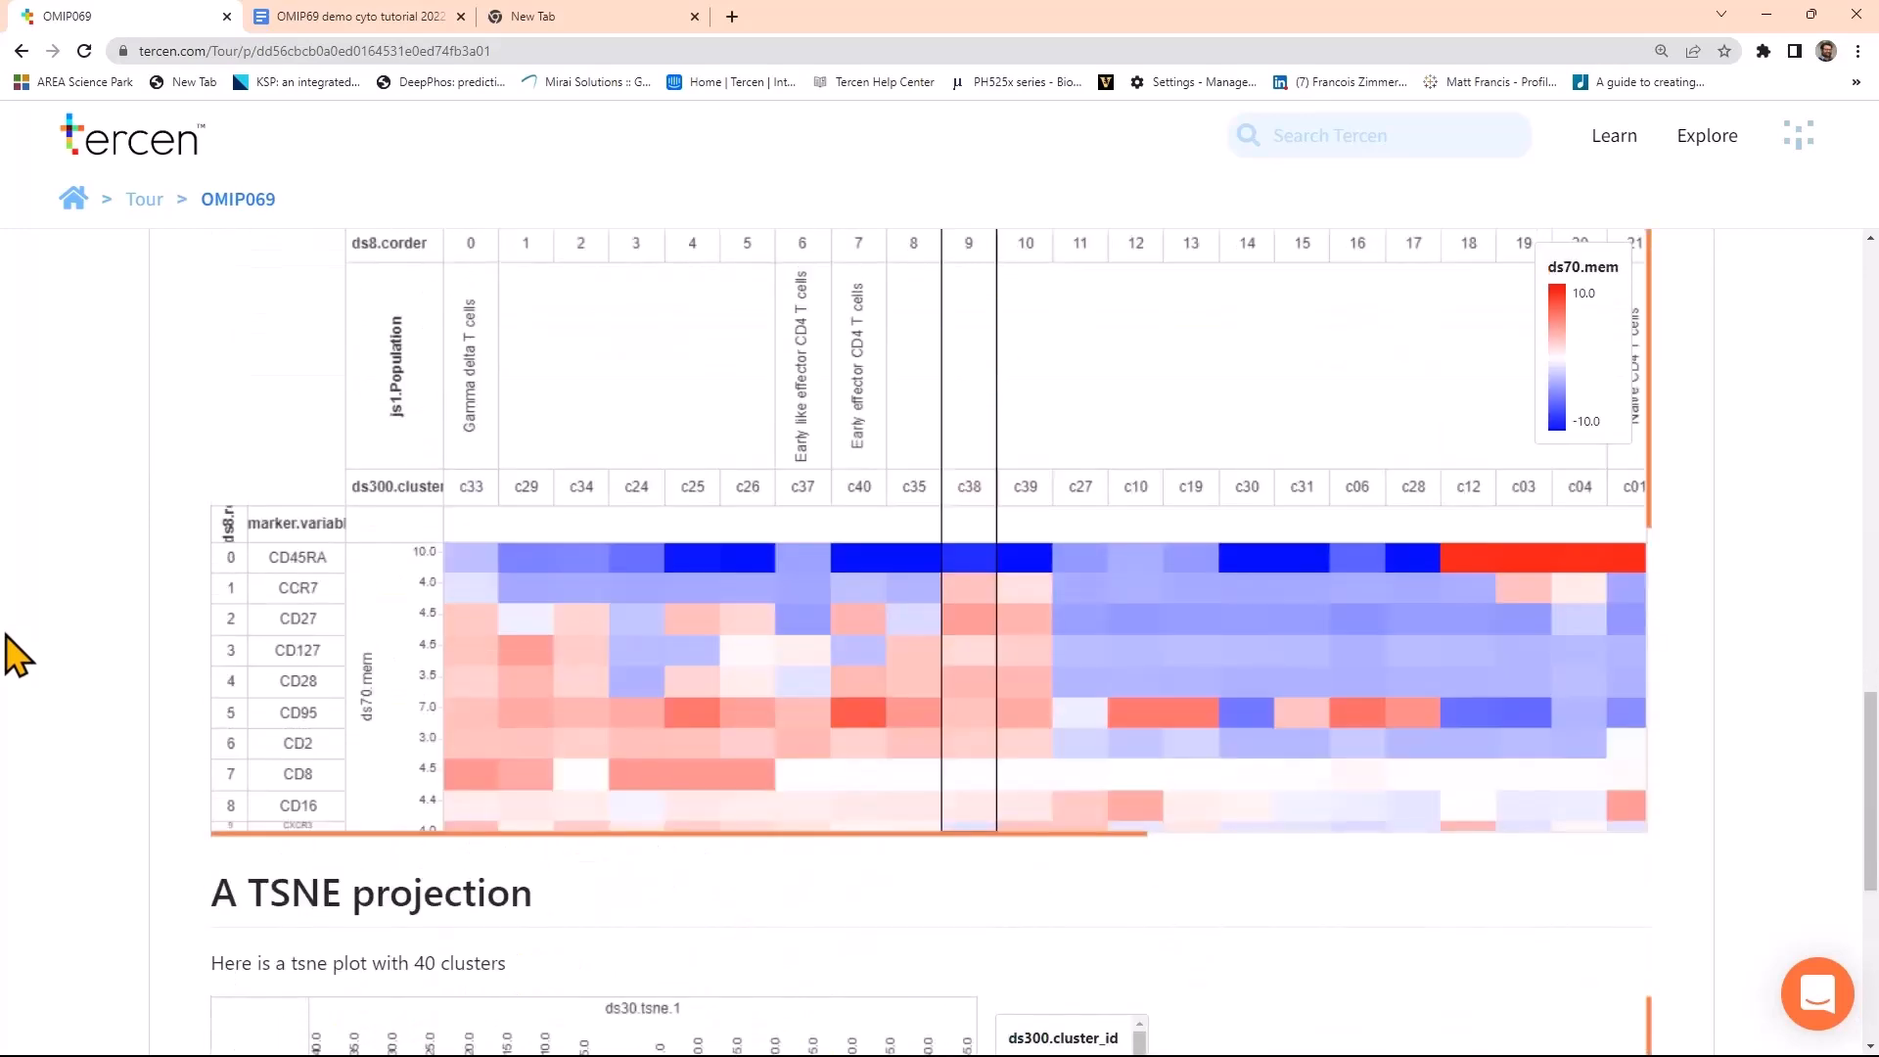
scroll(17, 656, "up", 3)
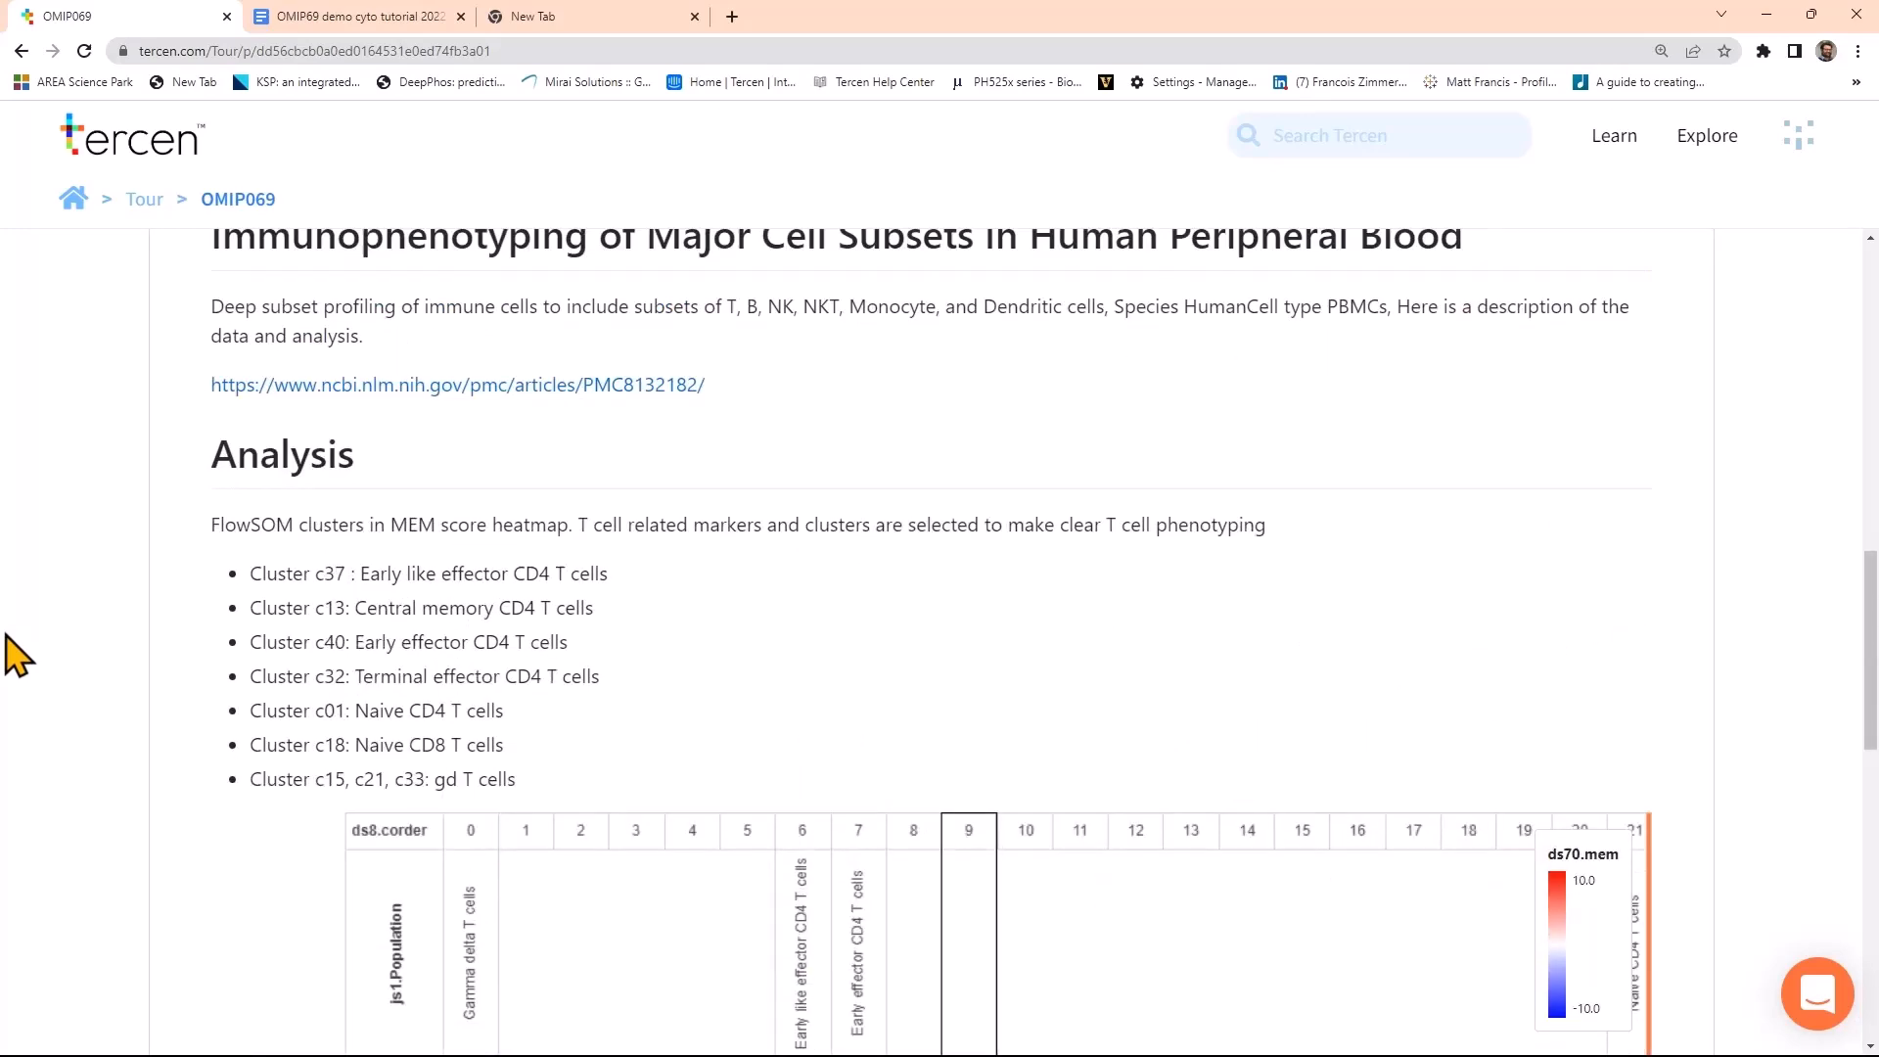
scroll(18, 655, "up", 2)
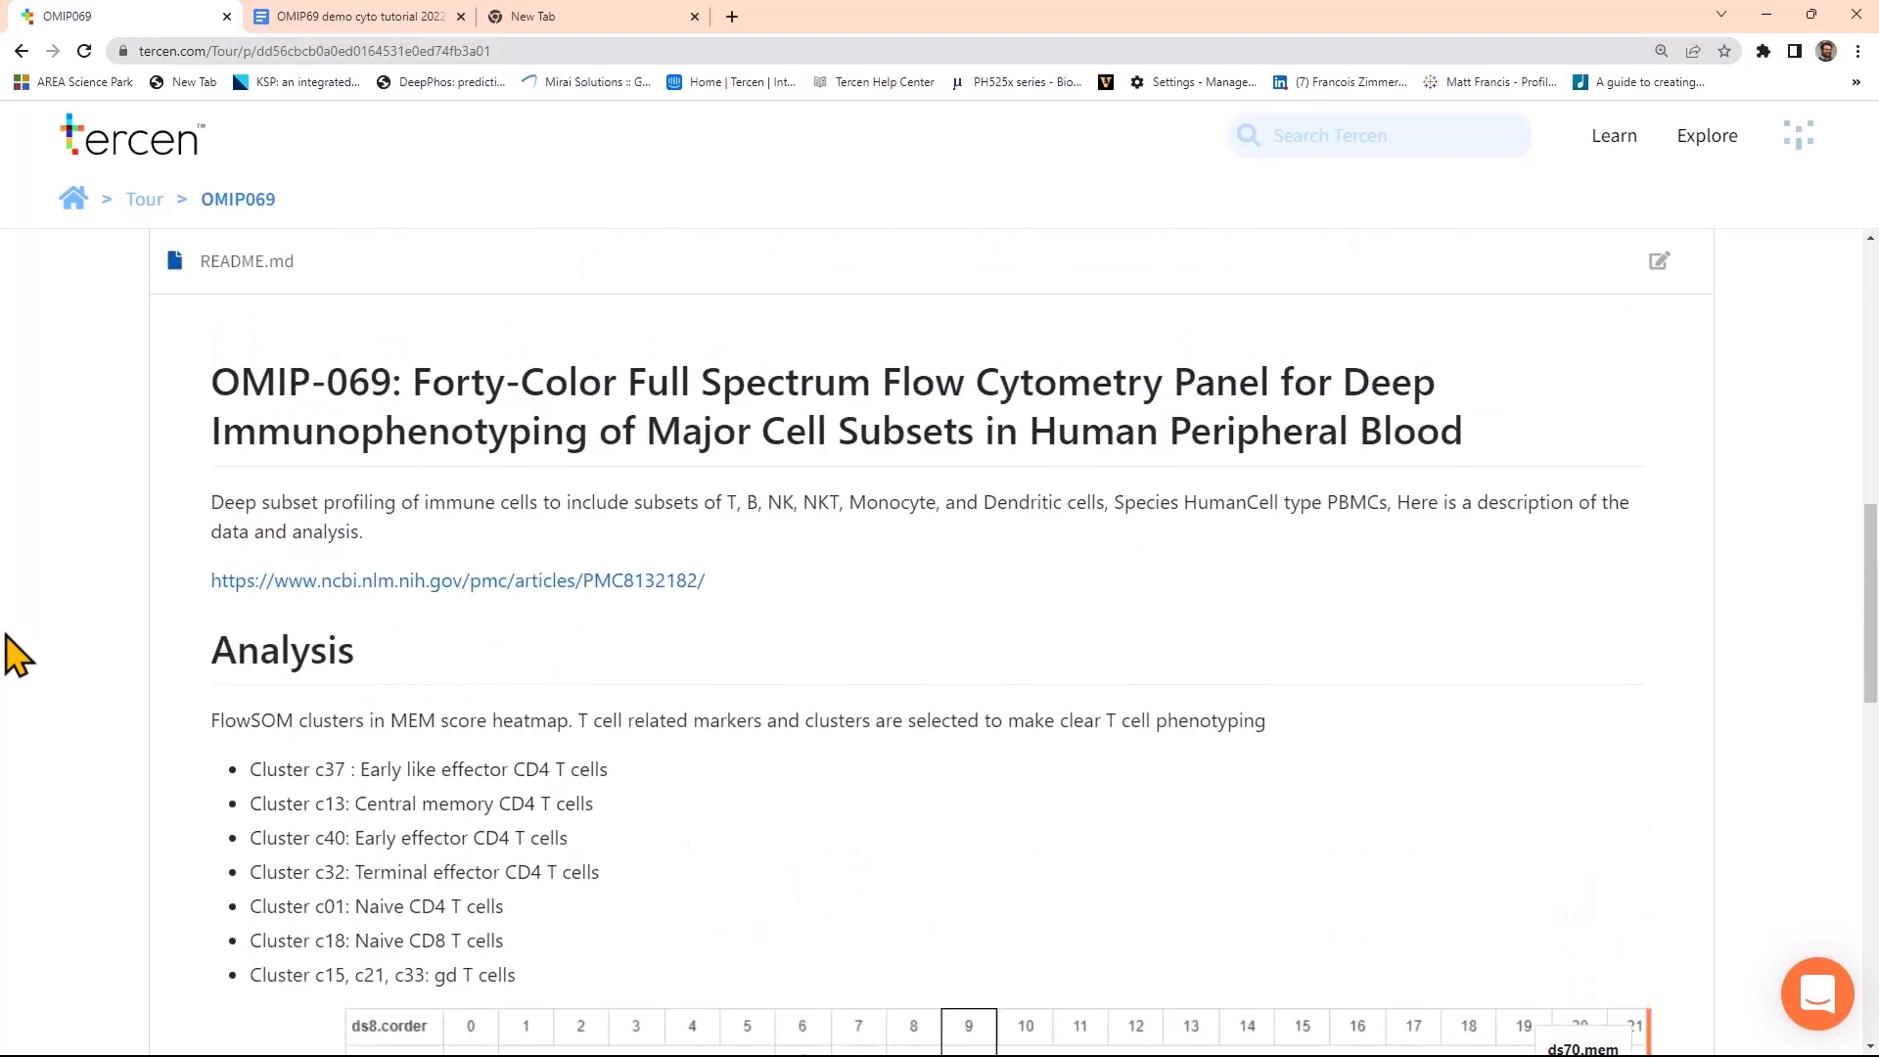
scroll(18, 656, "down", 7)
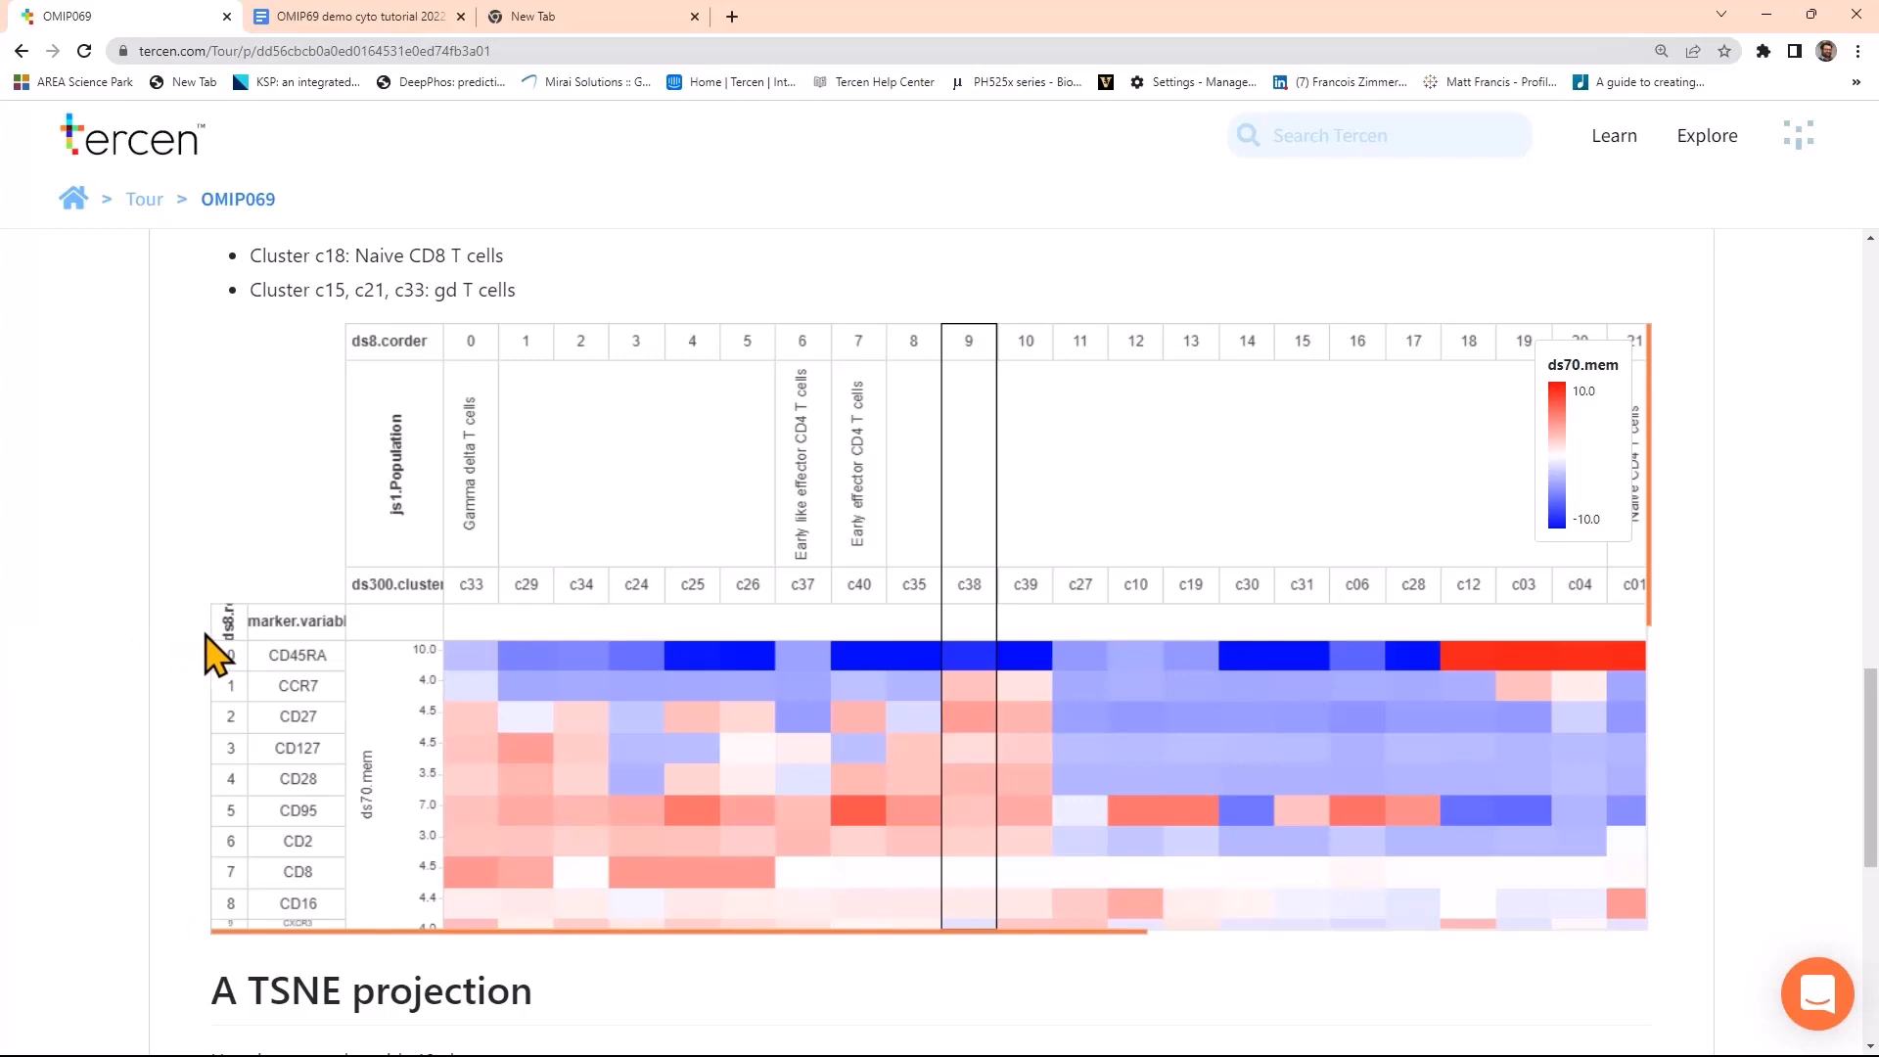
scroll(81, 541, "up", 1)
scroll(98, 645, "up", 12)
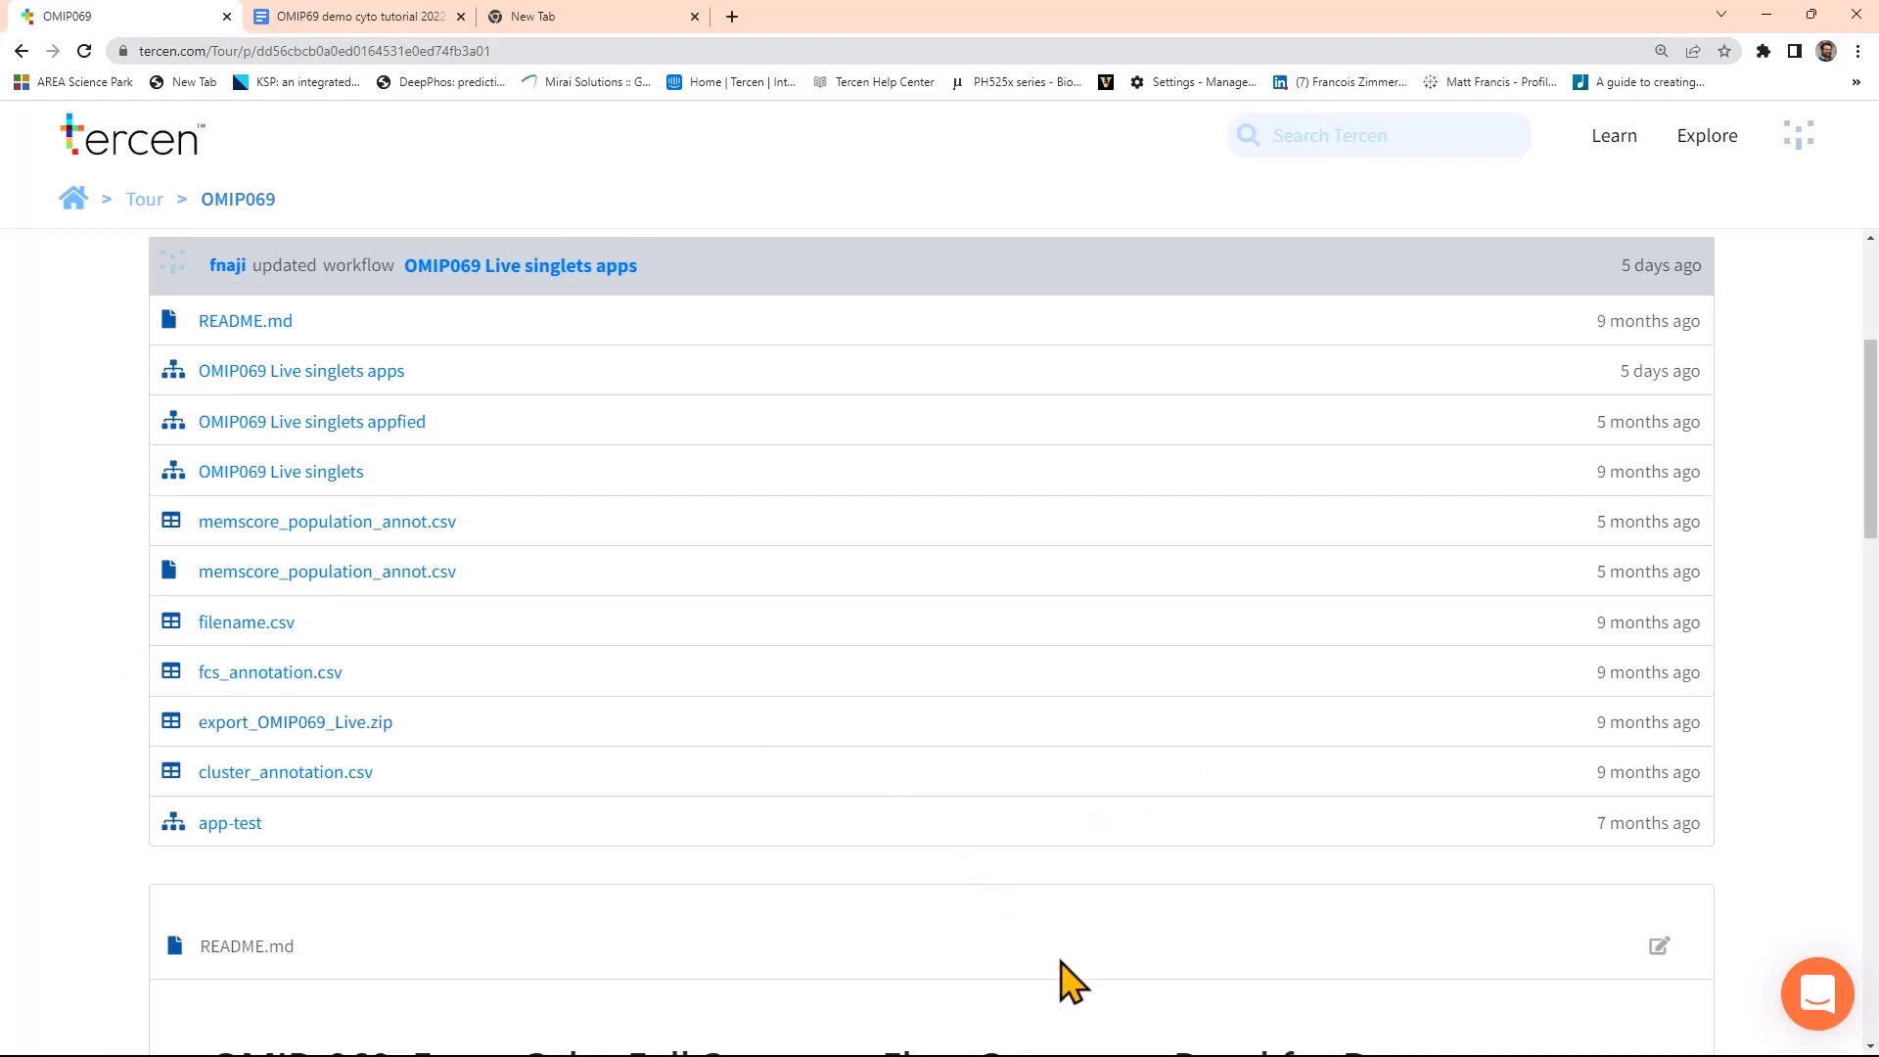
Open the OMIP069 Live singlets apps workflow and look over its chain of steps down to the heatmap steps
left_click(360, 376)
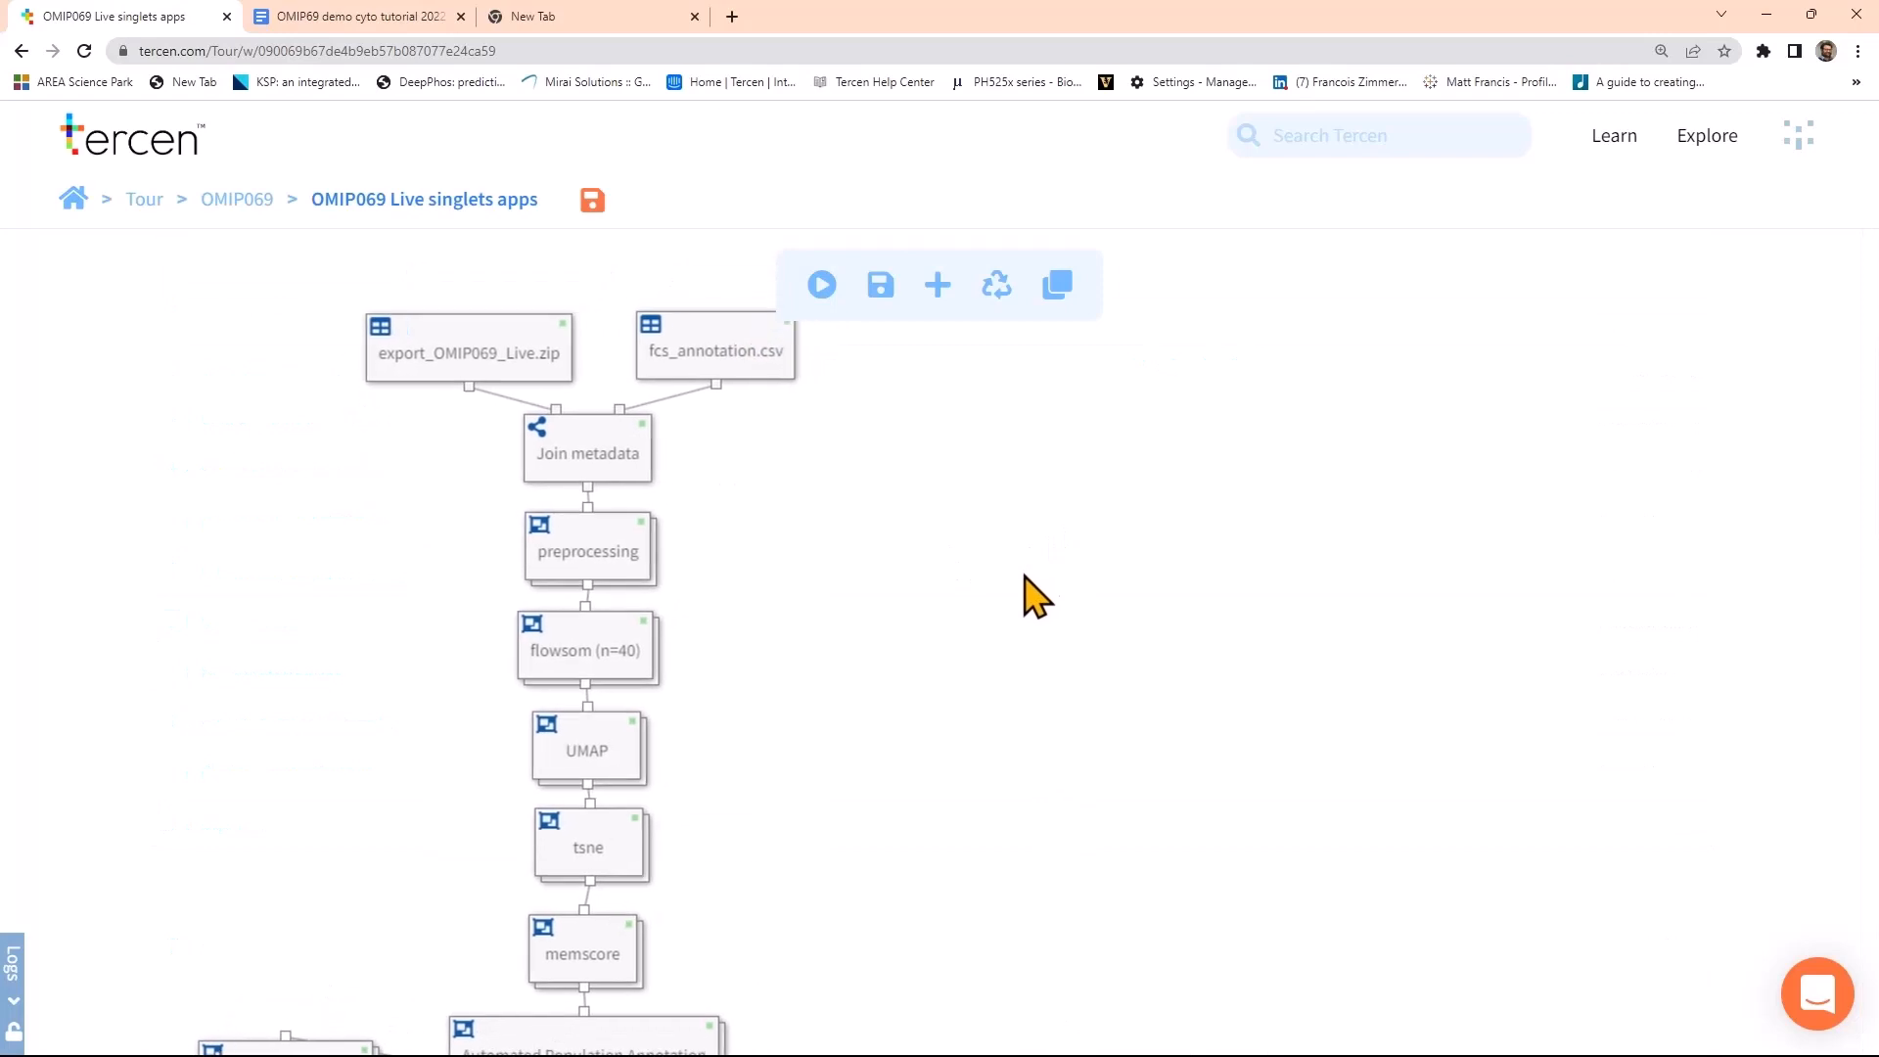
mouse_move(999, 552)
left_mouse_down()
mouse_move(999, 520)
mouse_move(1000, 555)
left_mouse_up()
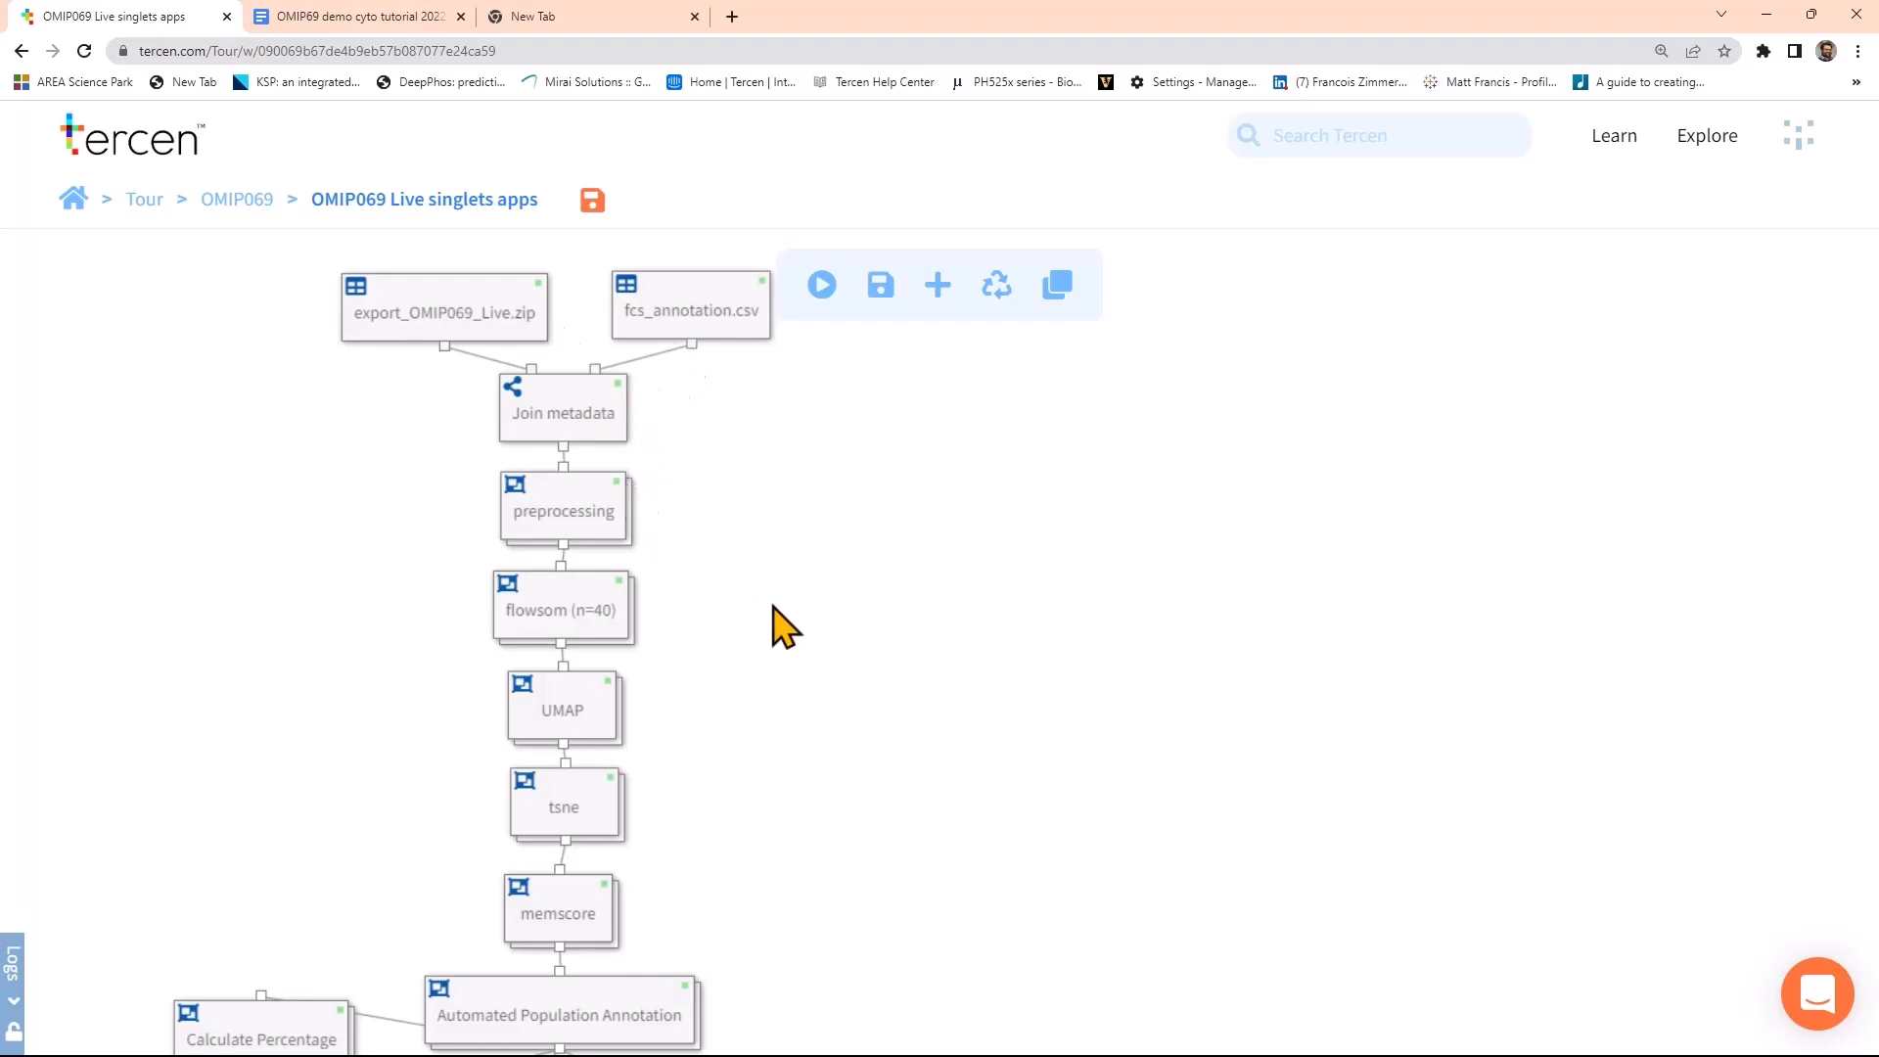
left_click_drag(826, 663, 789, 567)
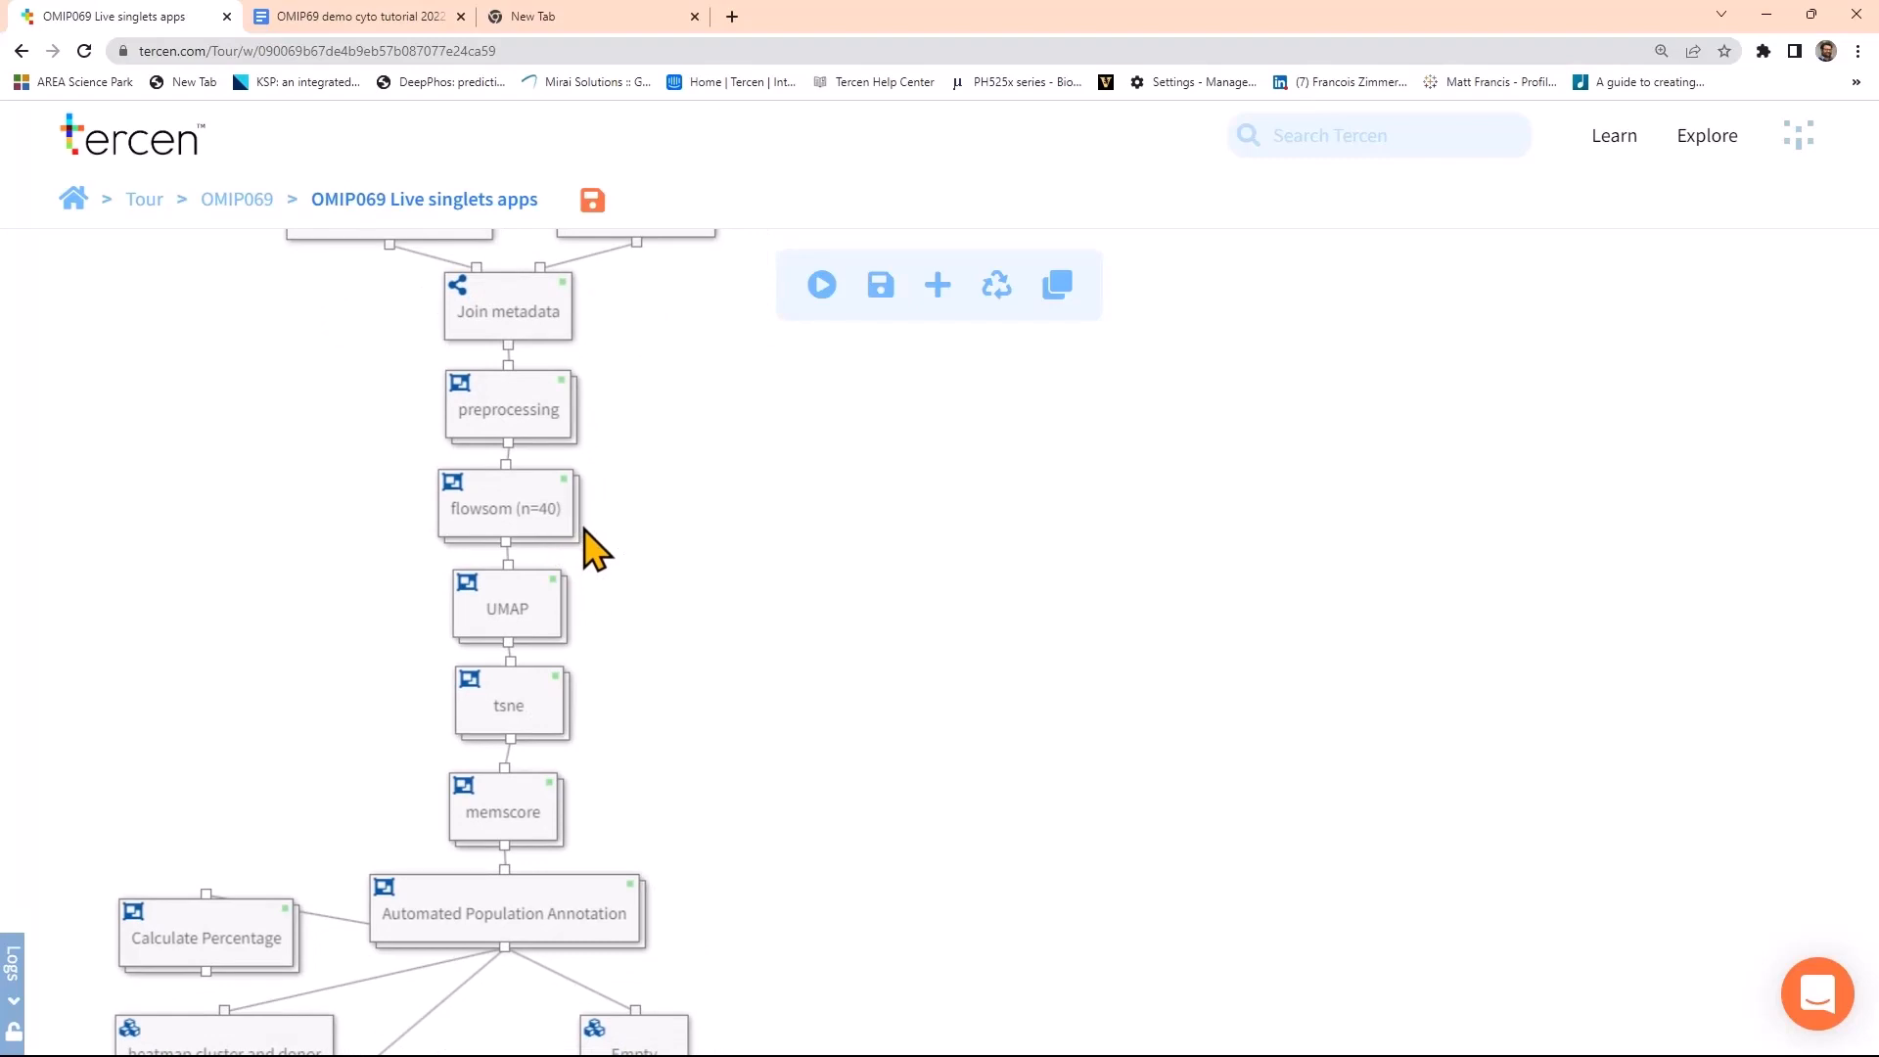
scroll(602, 599, "down", 1)
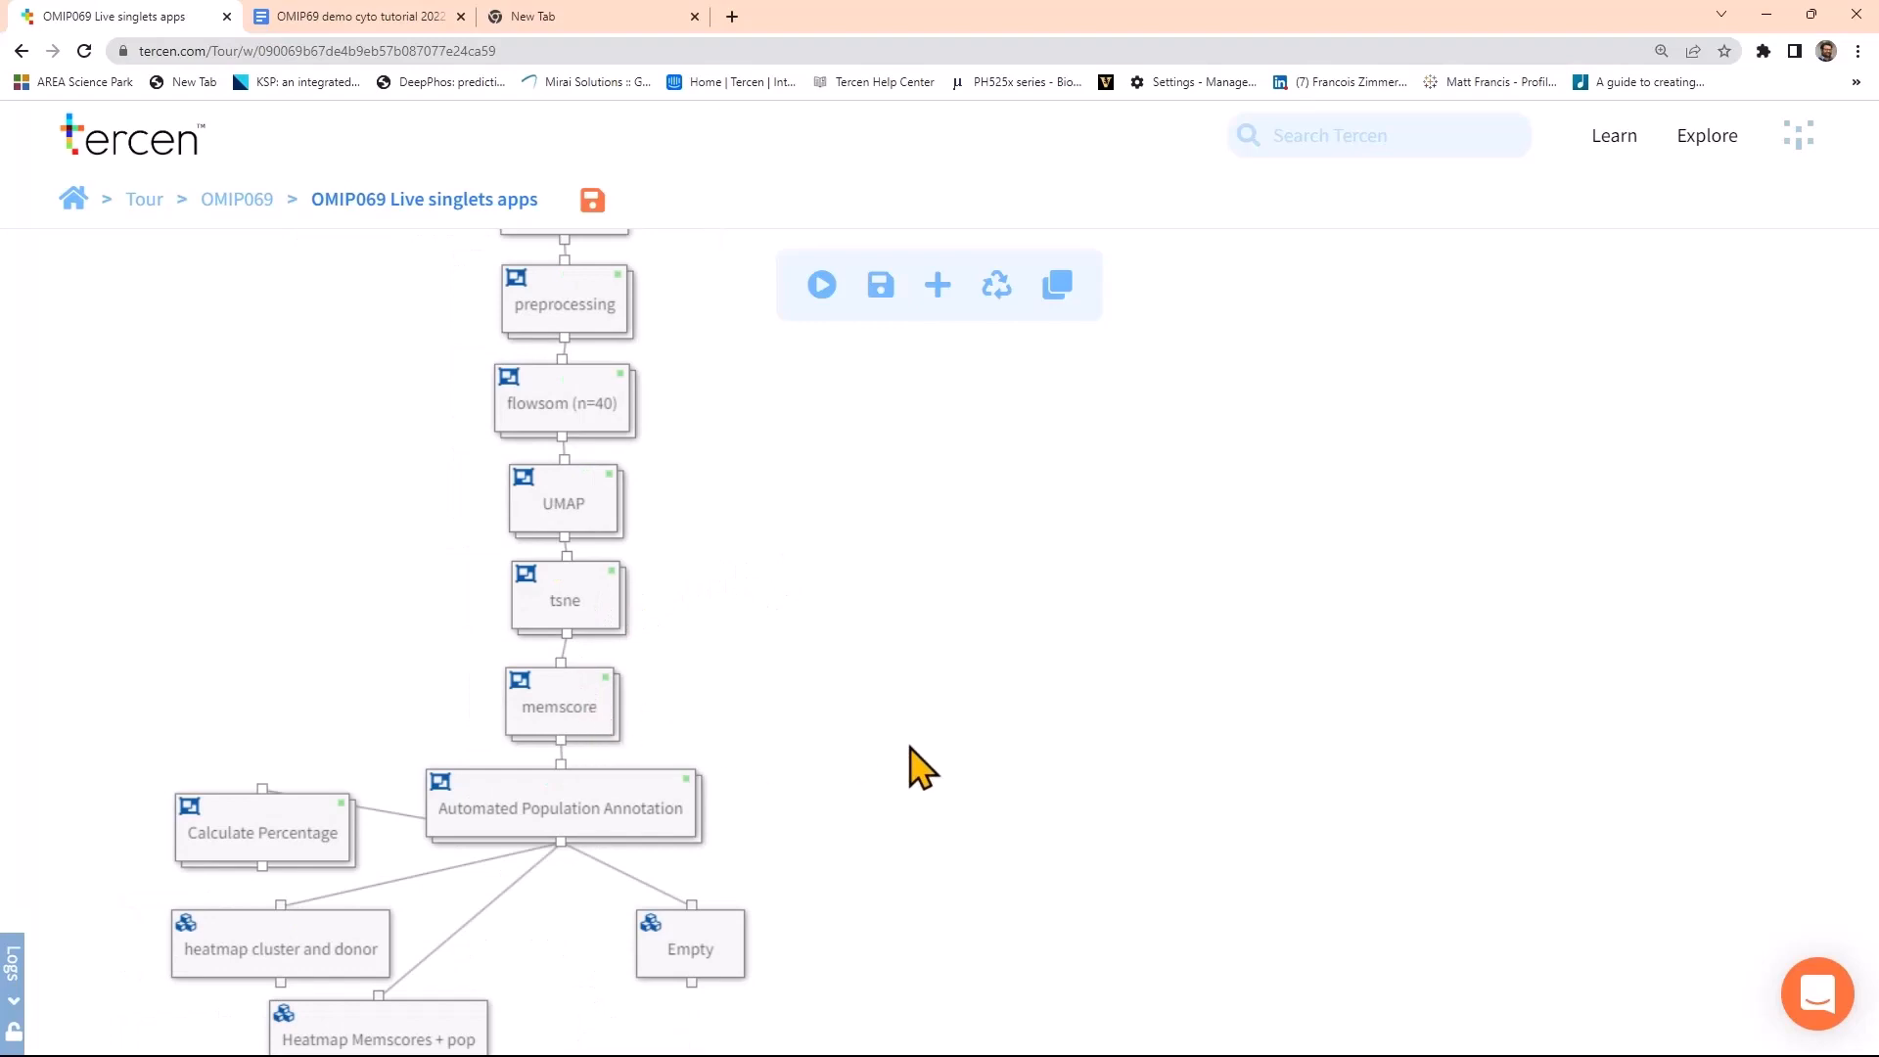
left_click_drag(938, 761, 913, 659)
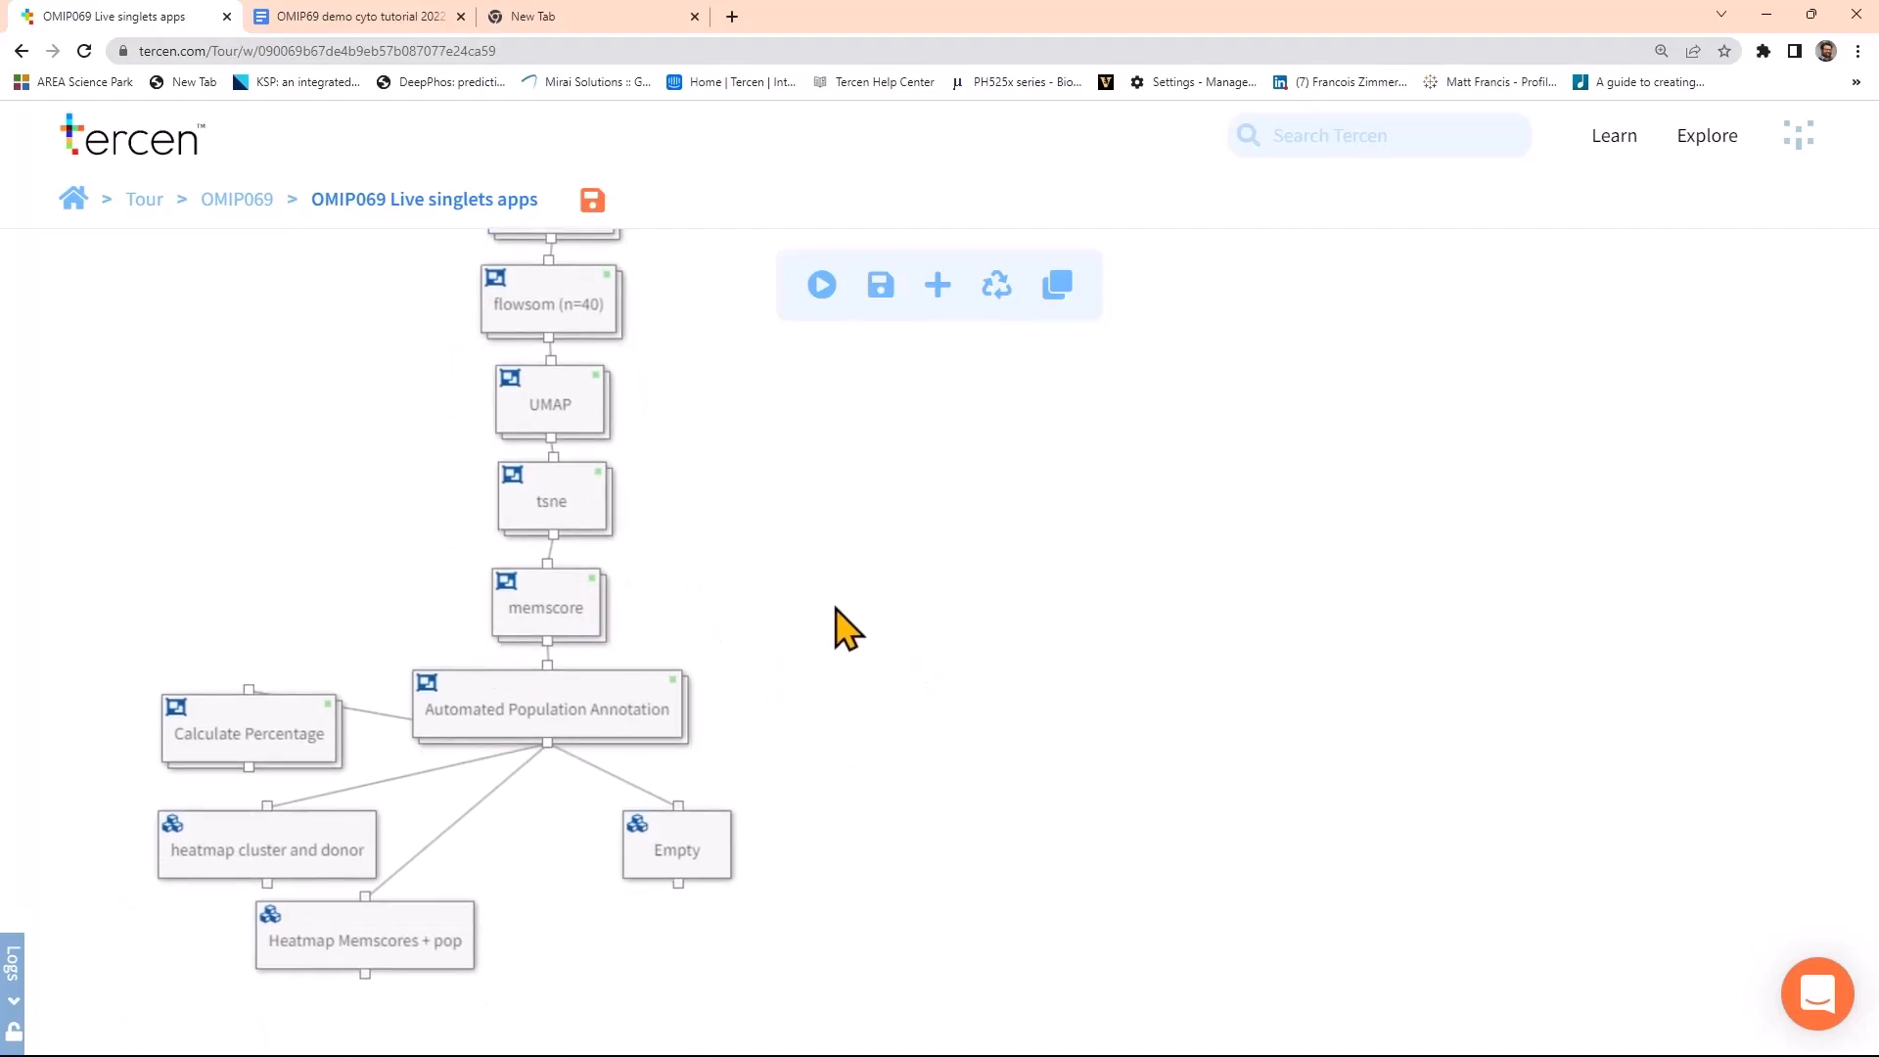
scroll(861, 568, "up", 3)
scroll(685, 645, "down", 1)
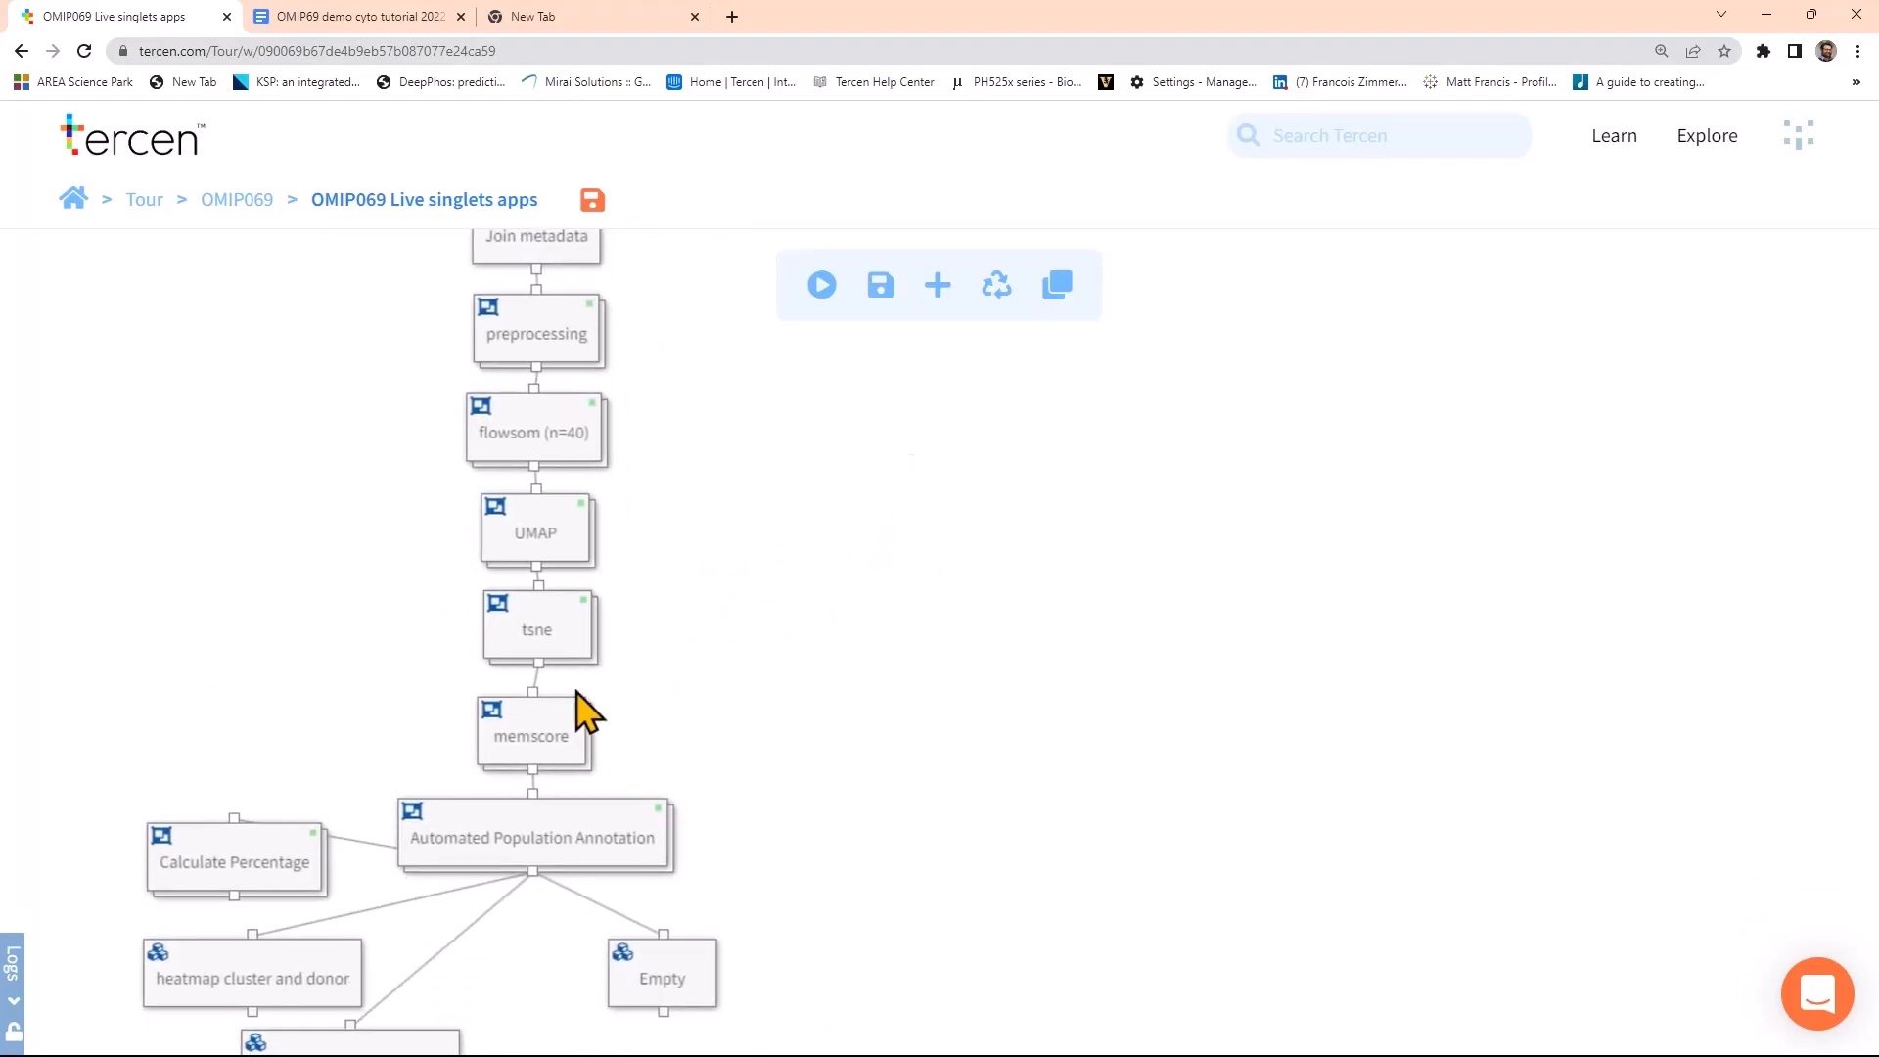
View the tsne step's results as tsne1 vs tsne2 cluster and as tsne1 vs tsne2 marker
double_click(545, 633)
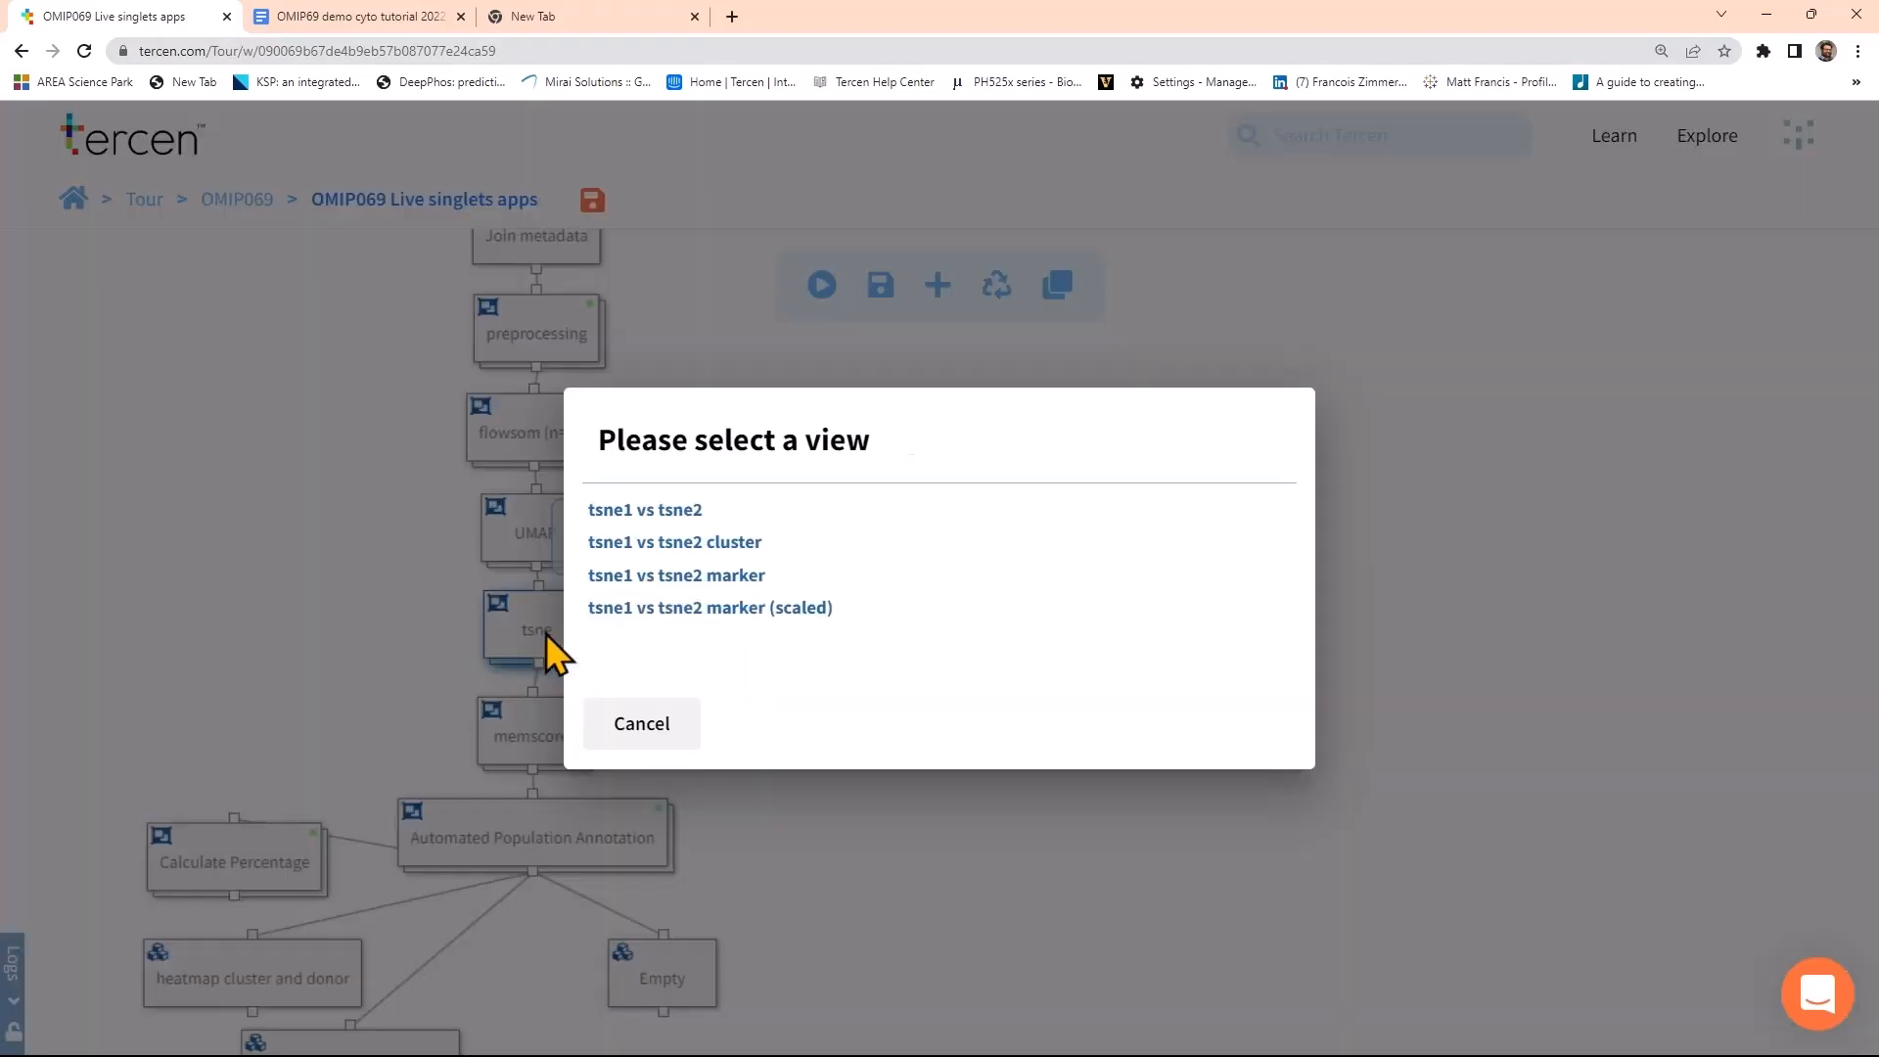
left_click(710, 549)
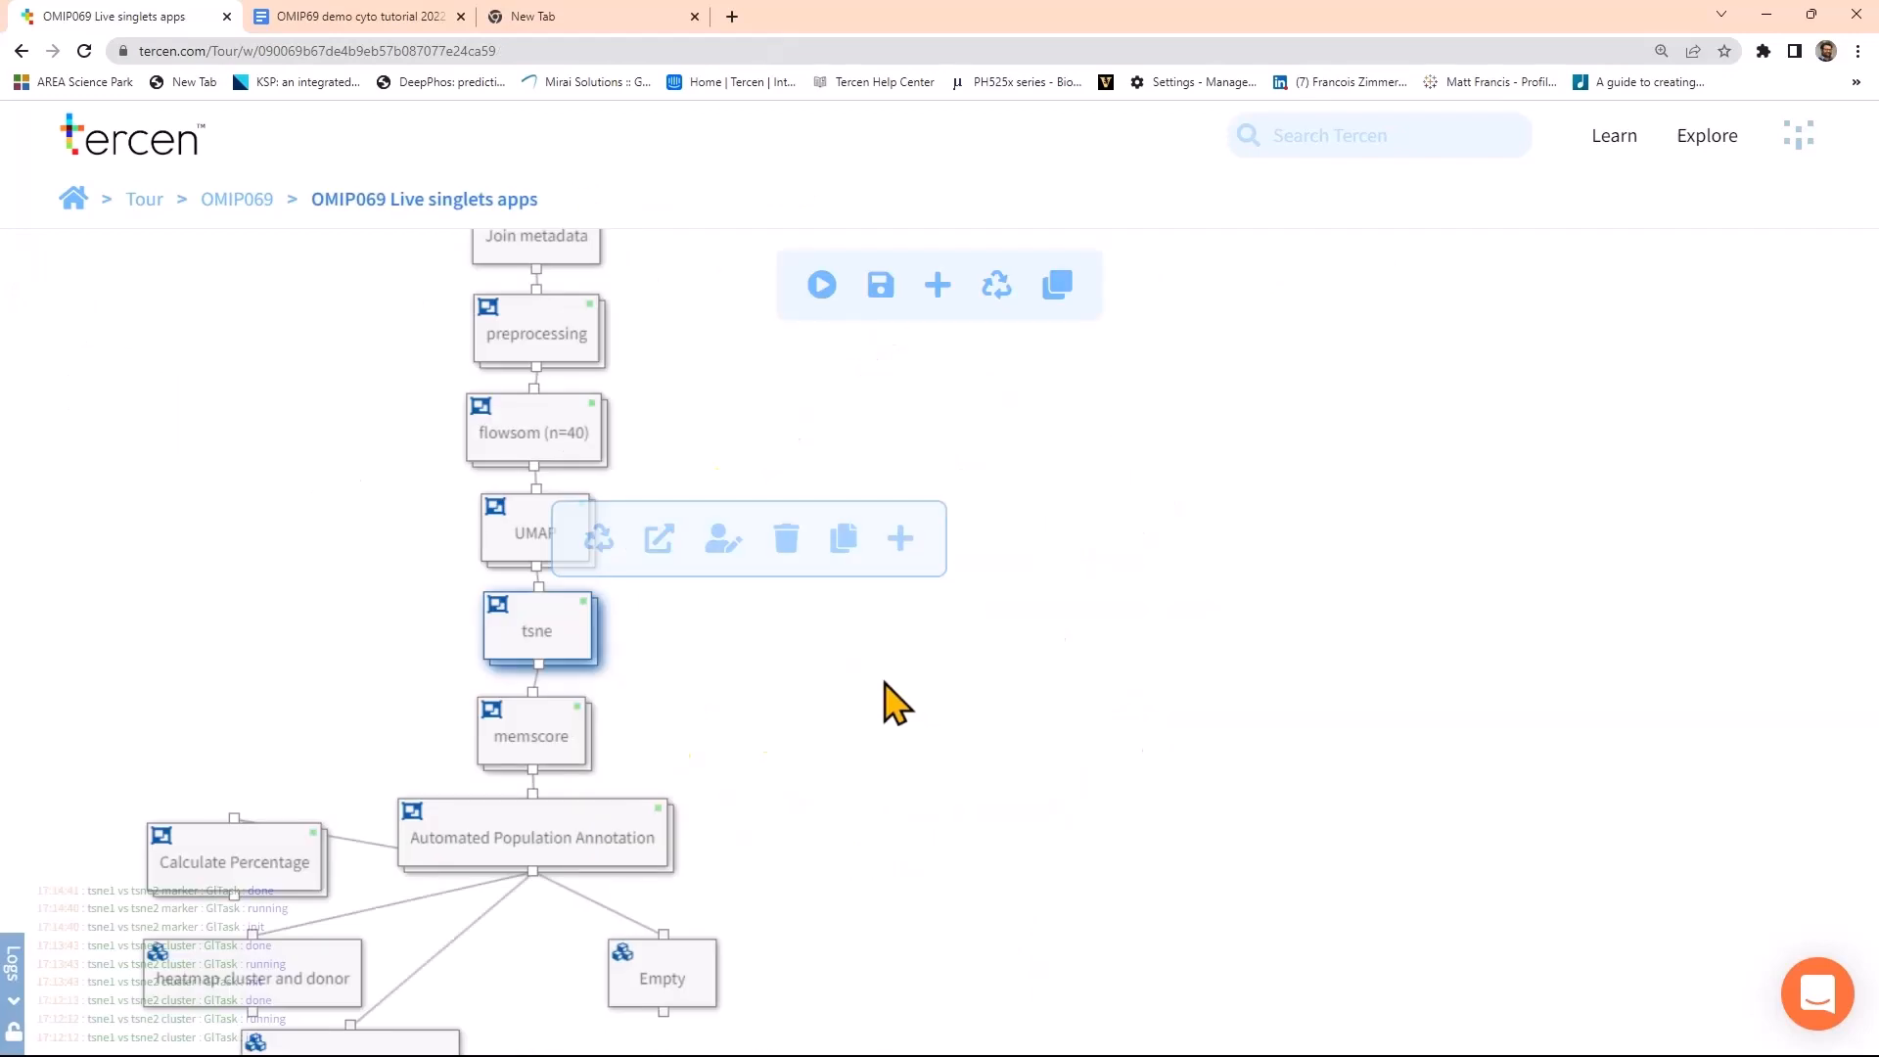
double_click(547, 634)
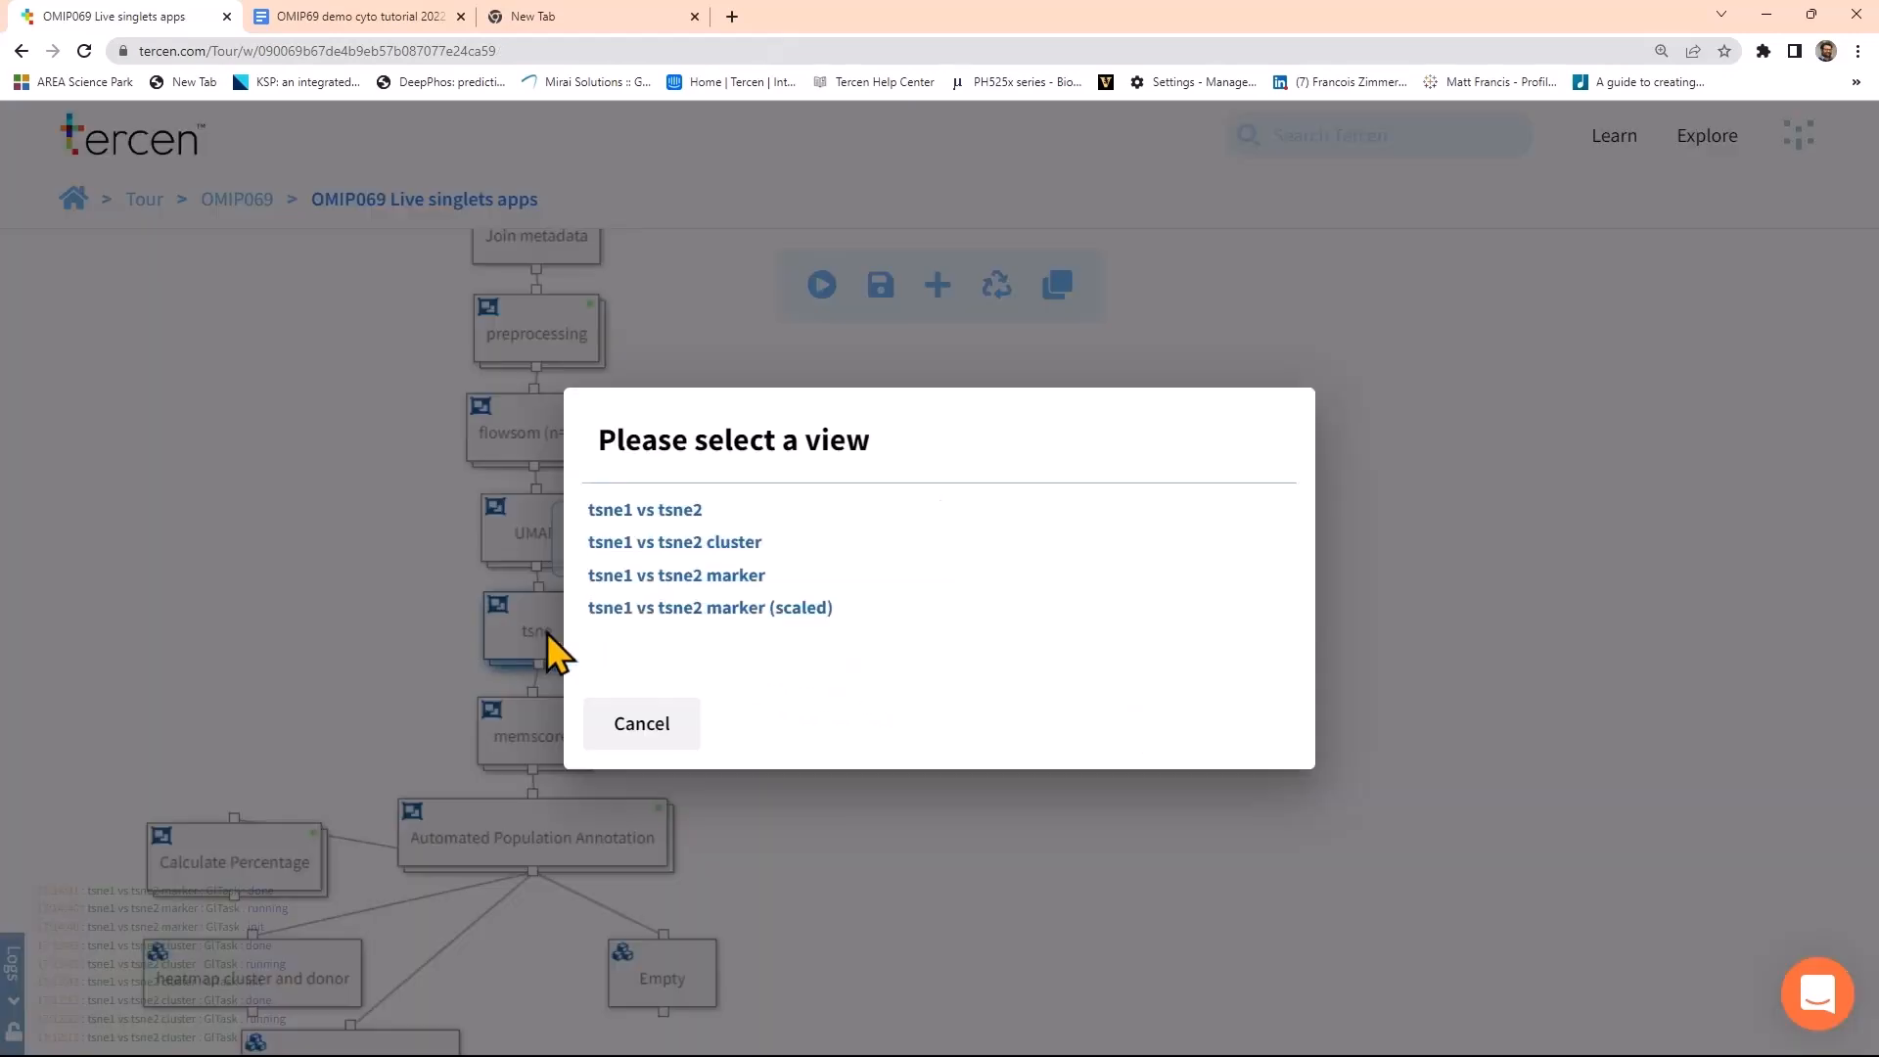
left_click(726, 583)
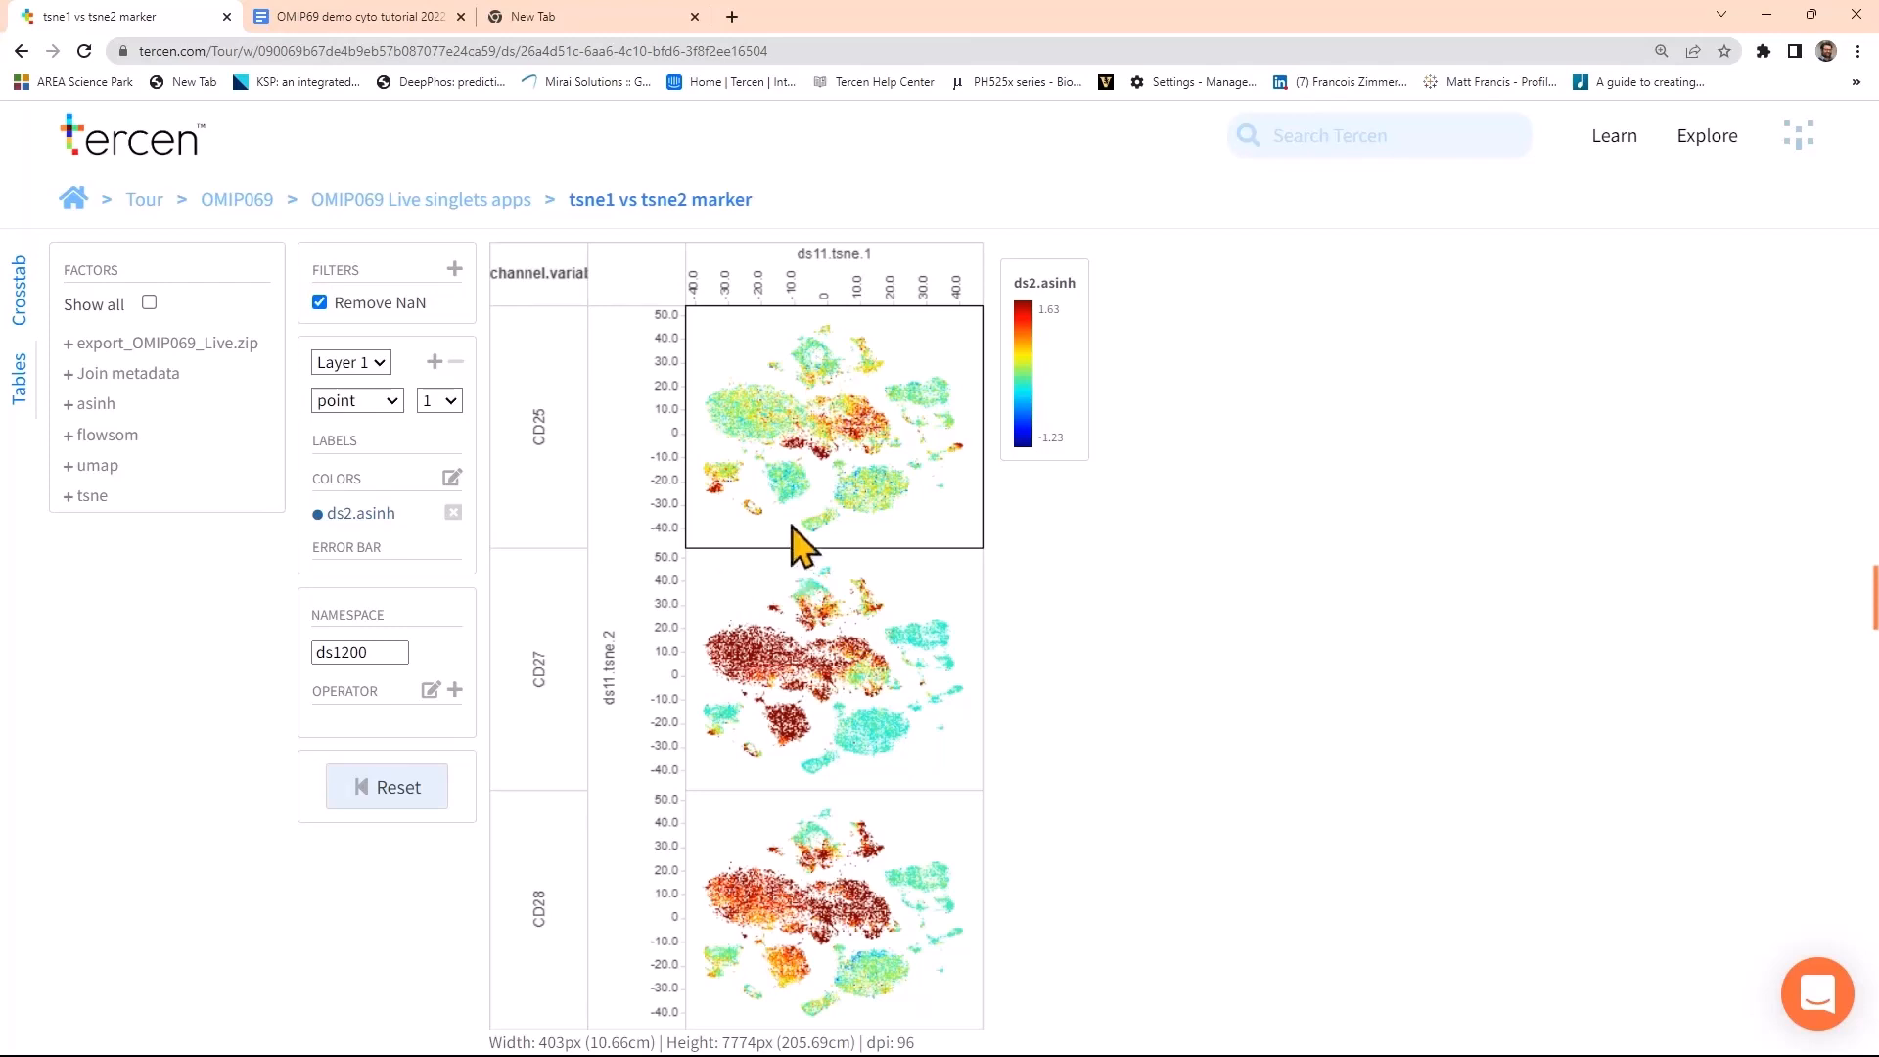
Return to the workflow, open the tsne step's tsne1 vs tsne2 marker (scaled) view and examine the plots per marker
left_click(501, 203)
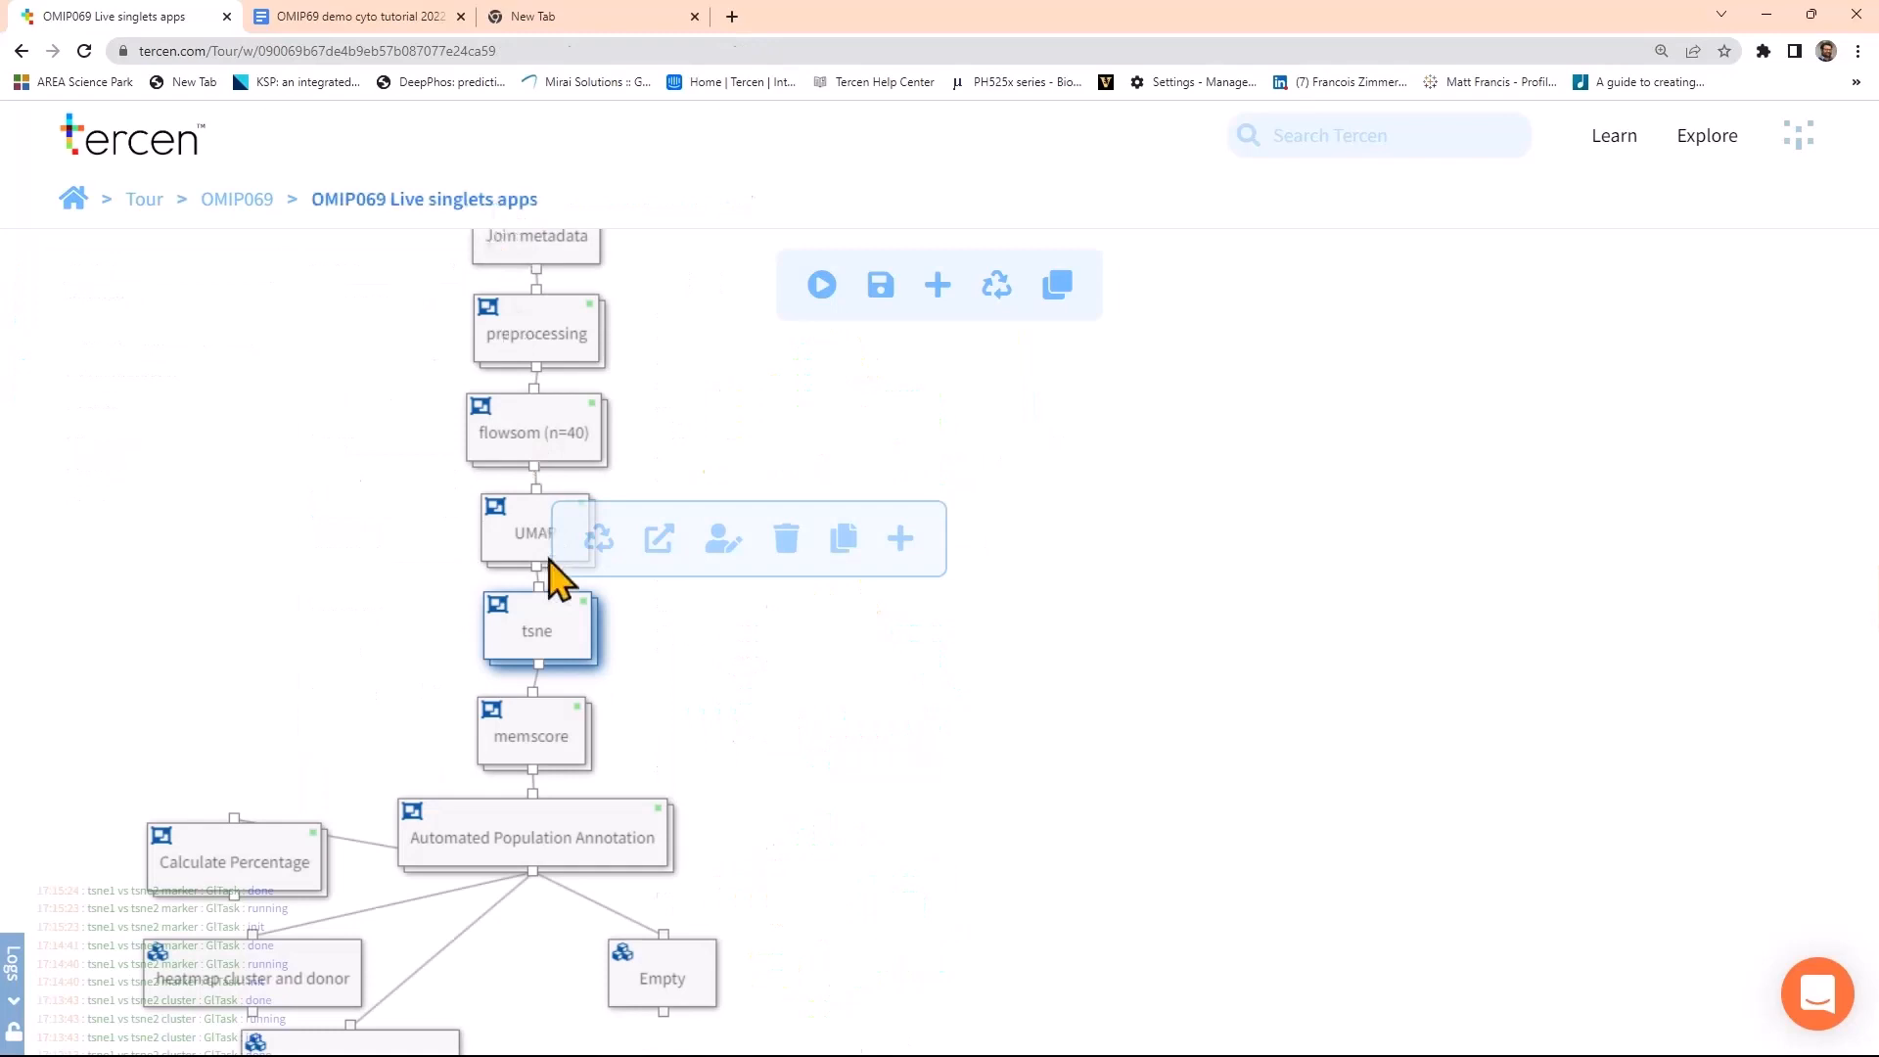
double_click(572, 648)
left_click(693, 608)
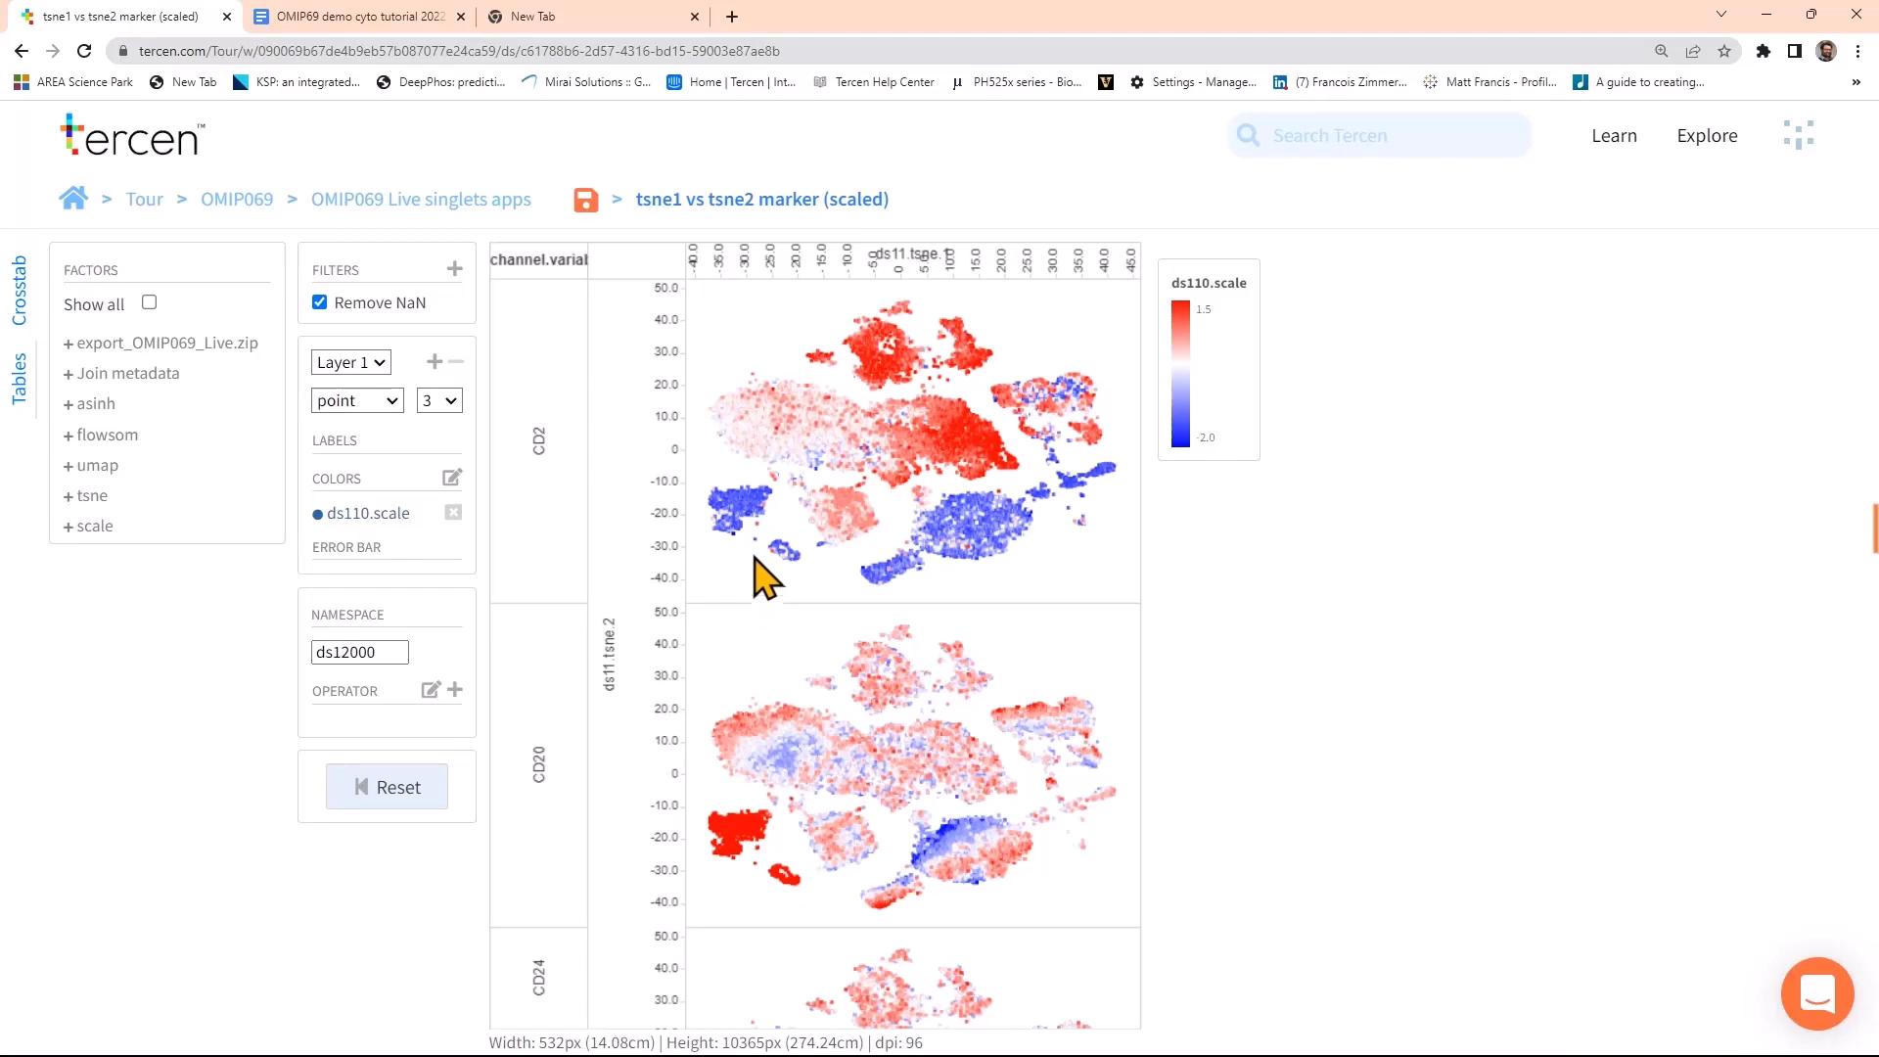
scroll(763, 577, "down", 5)
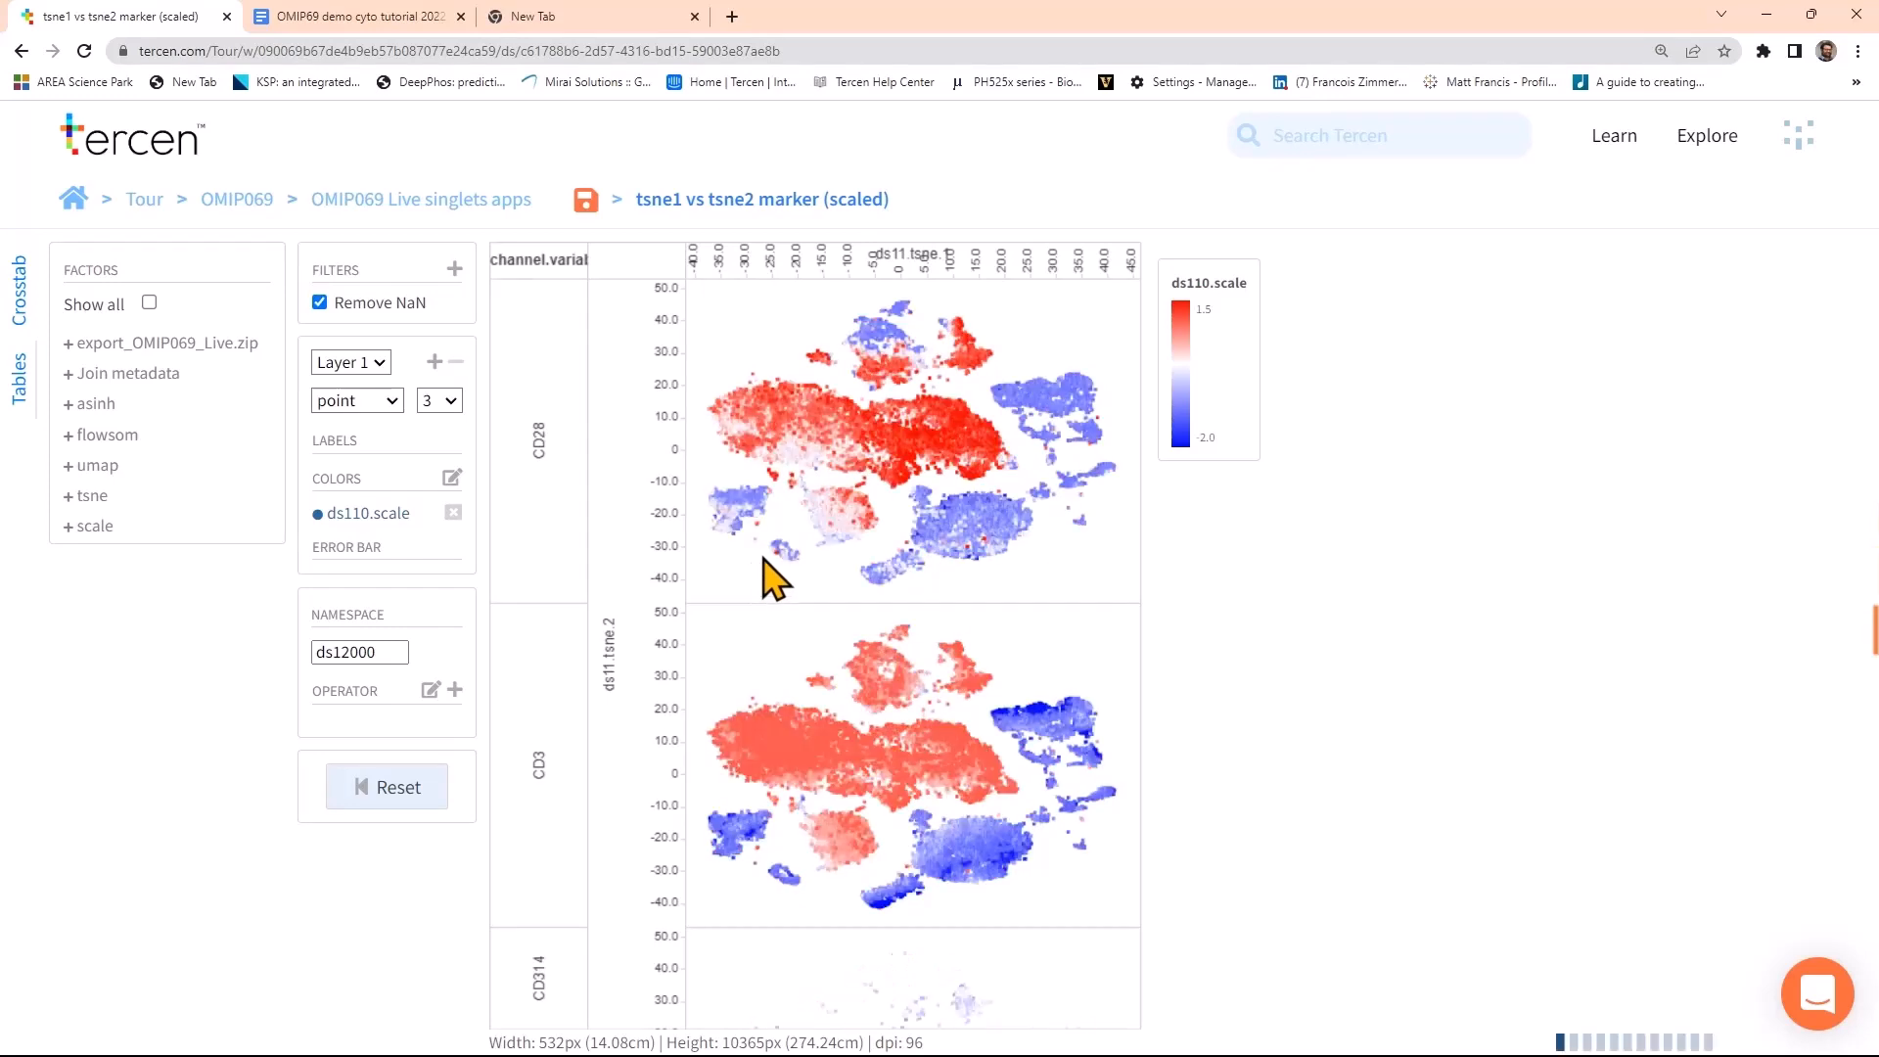
scroll(766, 578, "up", 3)
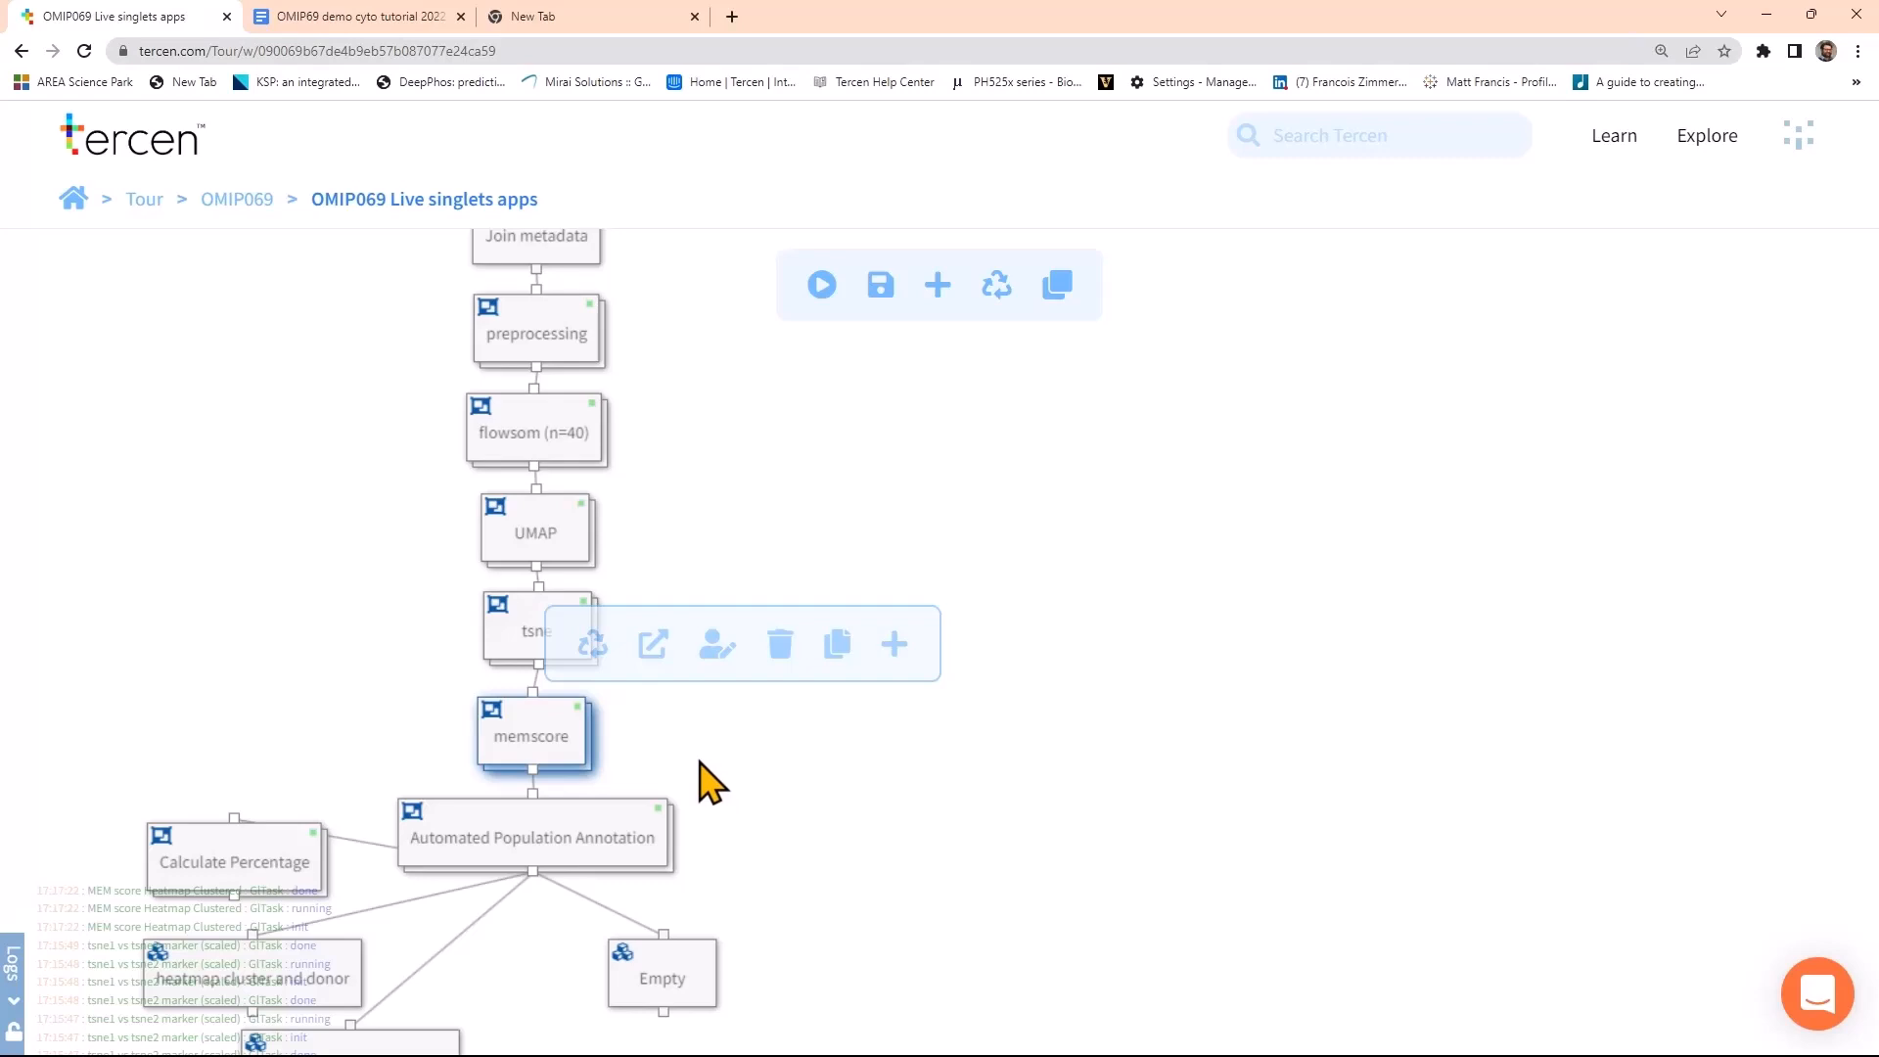
View the memscore step's MEM score Heatmap Clustered and the Automated Population Annotation step's Population clusters
double_click(552, 735)
left_click(698, 507)
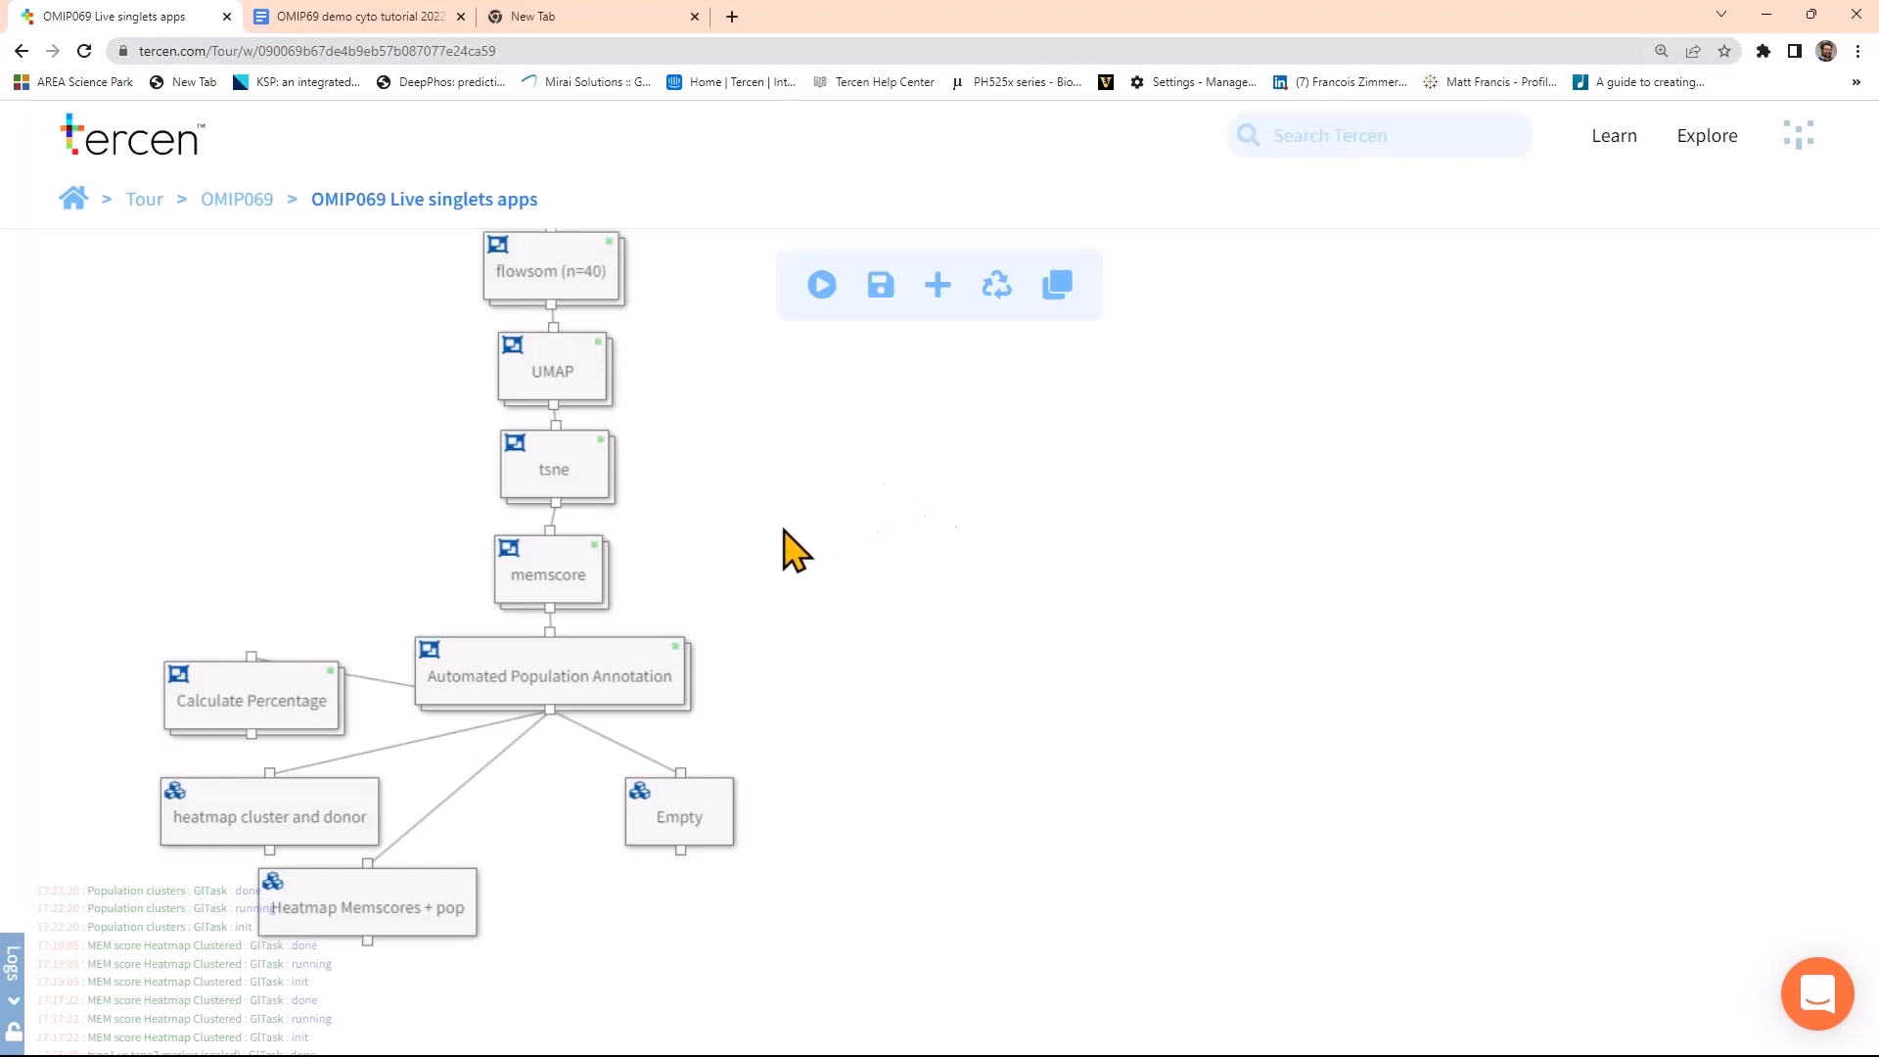
double_click(600, 675)
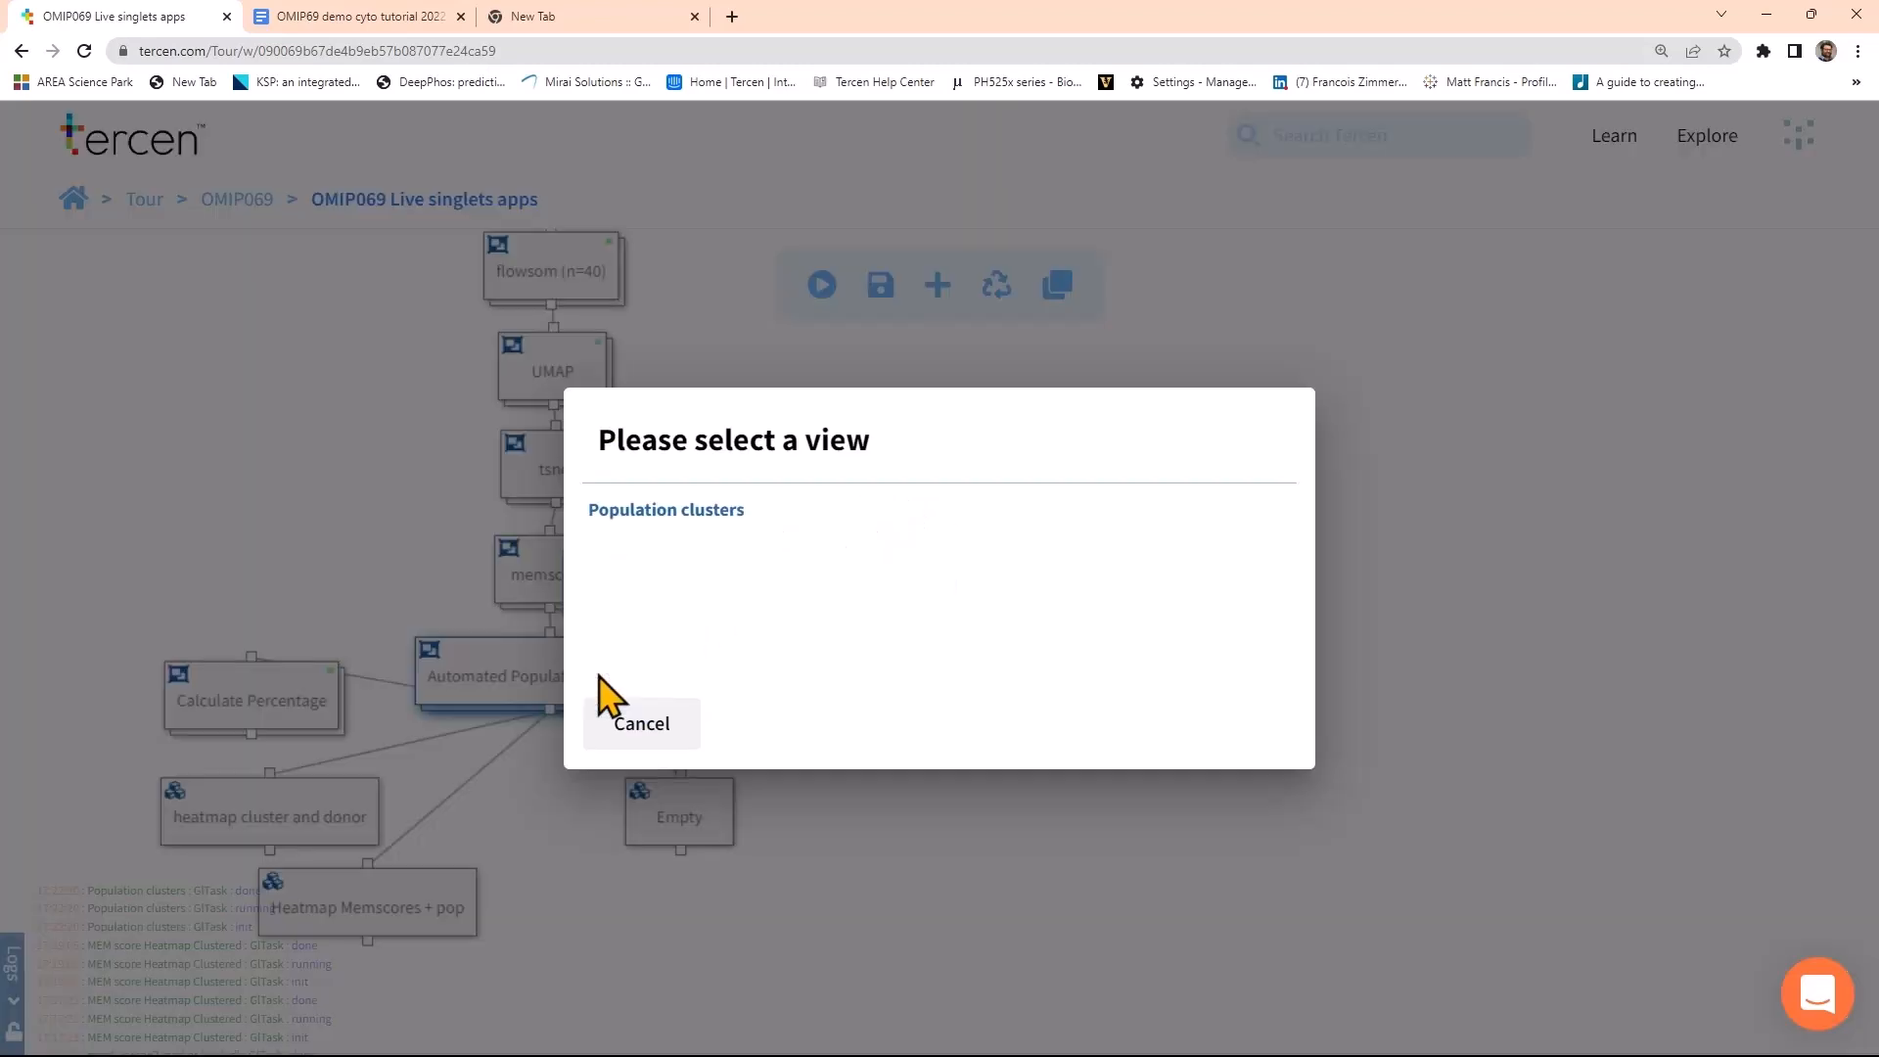
left_click(642, 516)
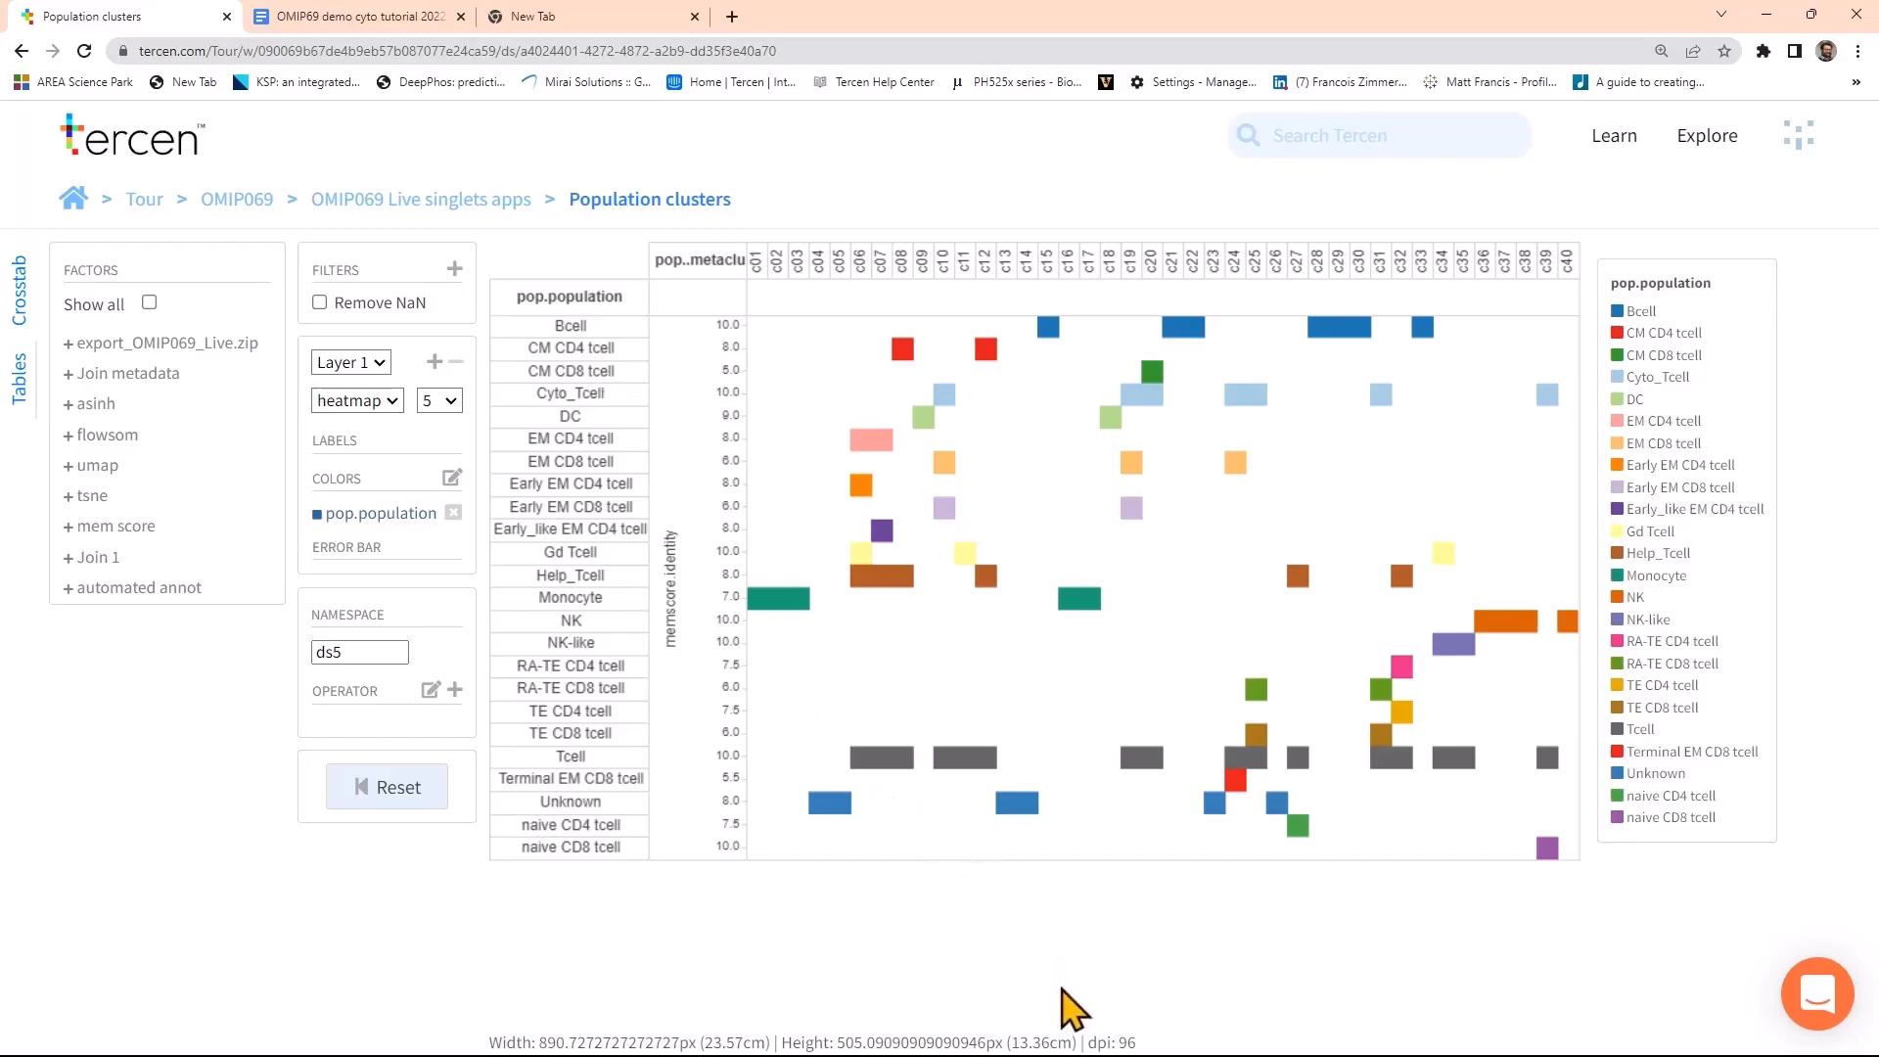
Switch to memscore_population_annot.csv in Excel and inspect the Tcell row's CD19 and CD56 marker values
left_click(1176, 1033)
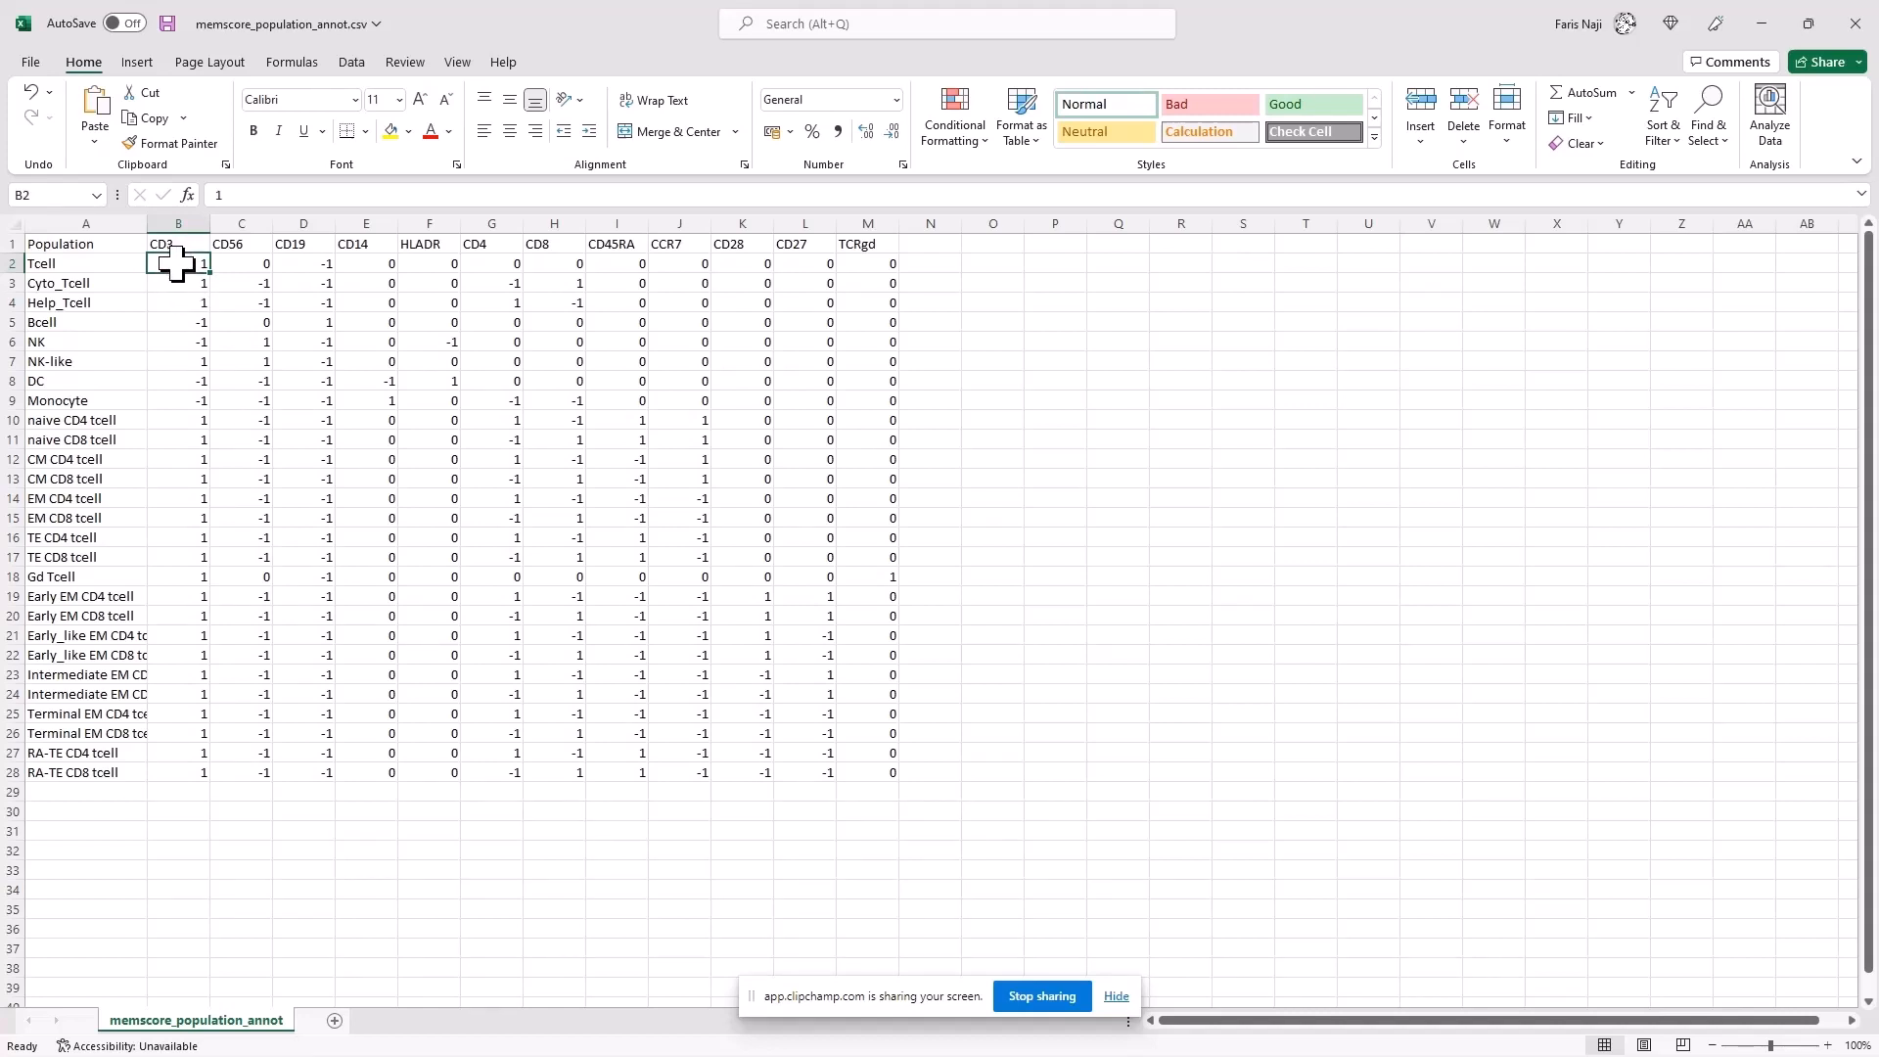
left_click(311, 263)
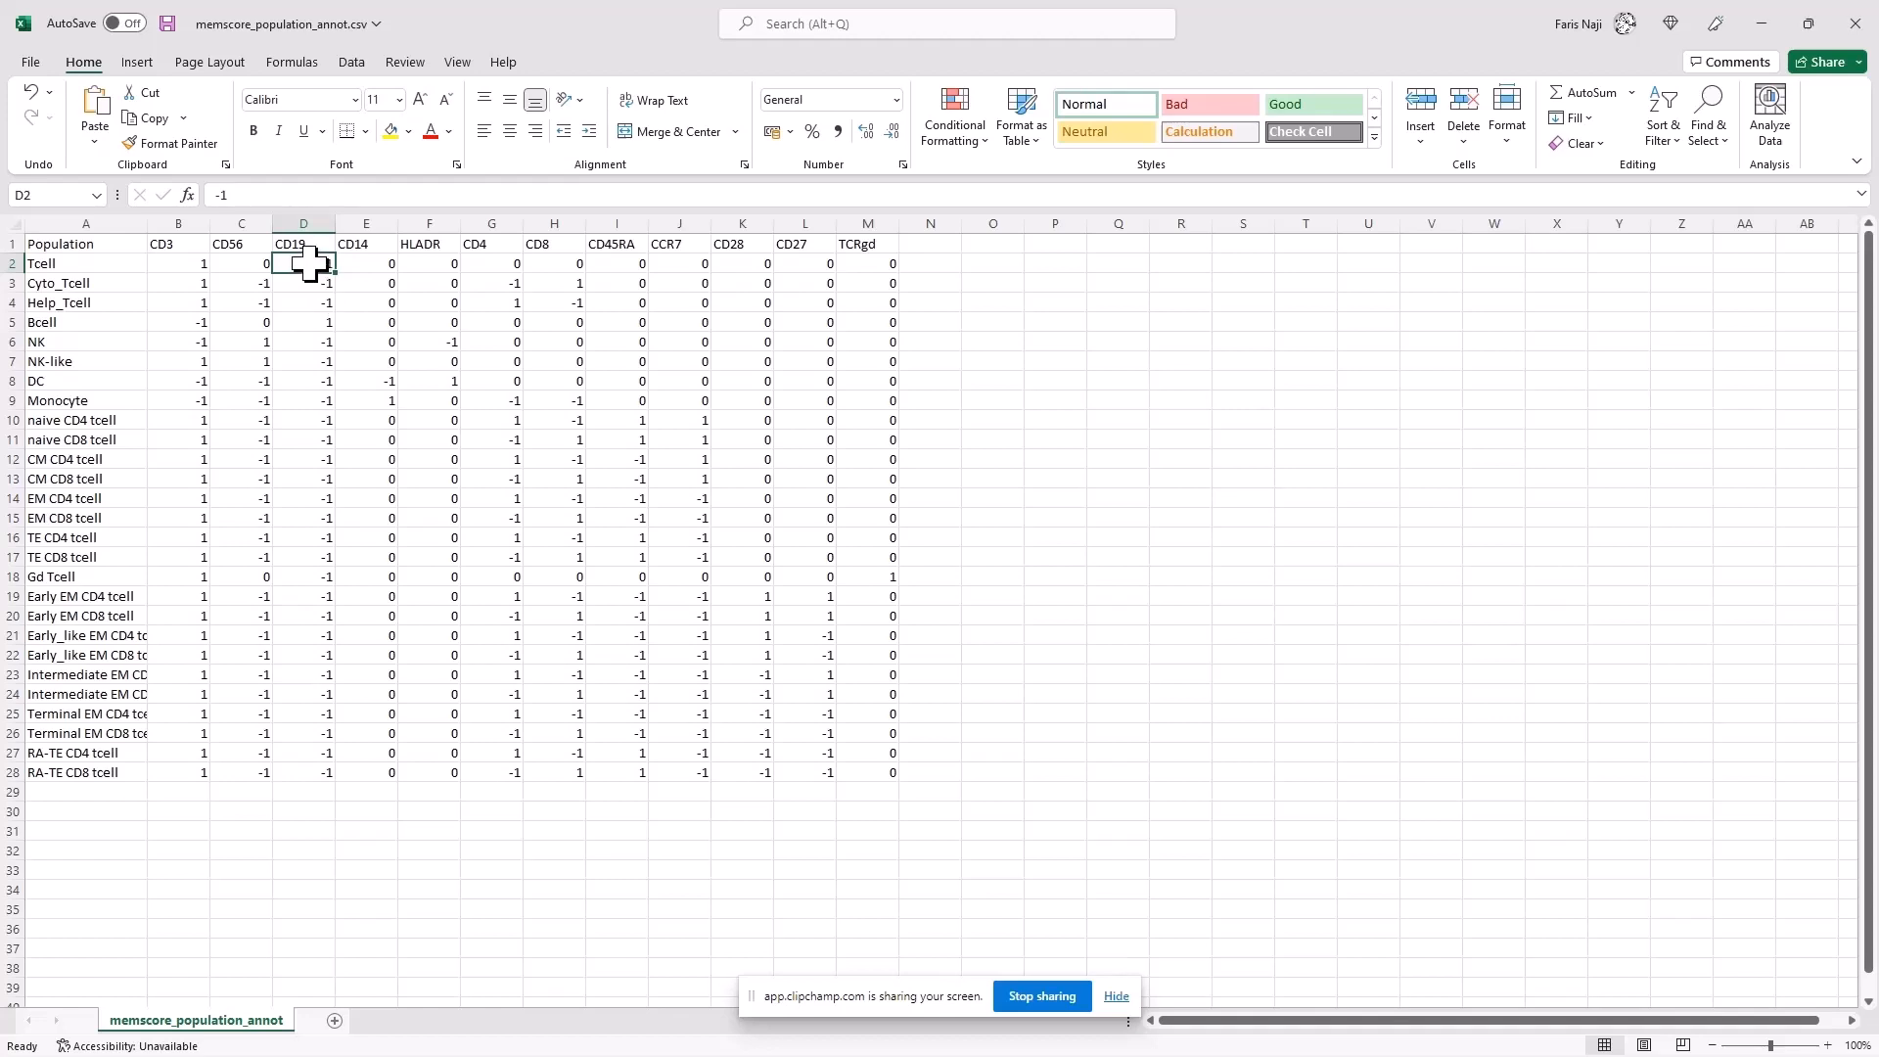
left_click(242, 264)
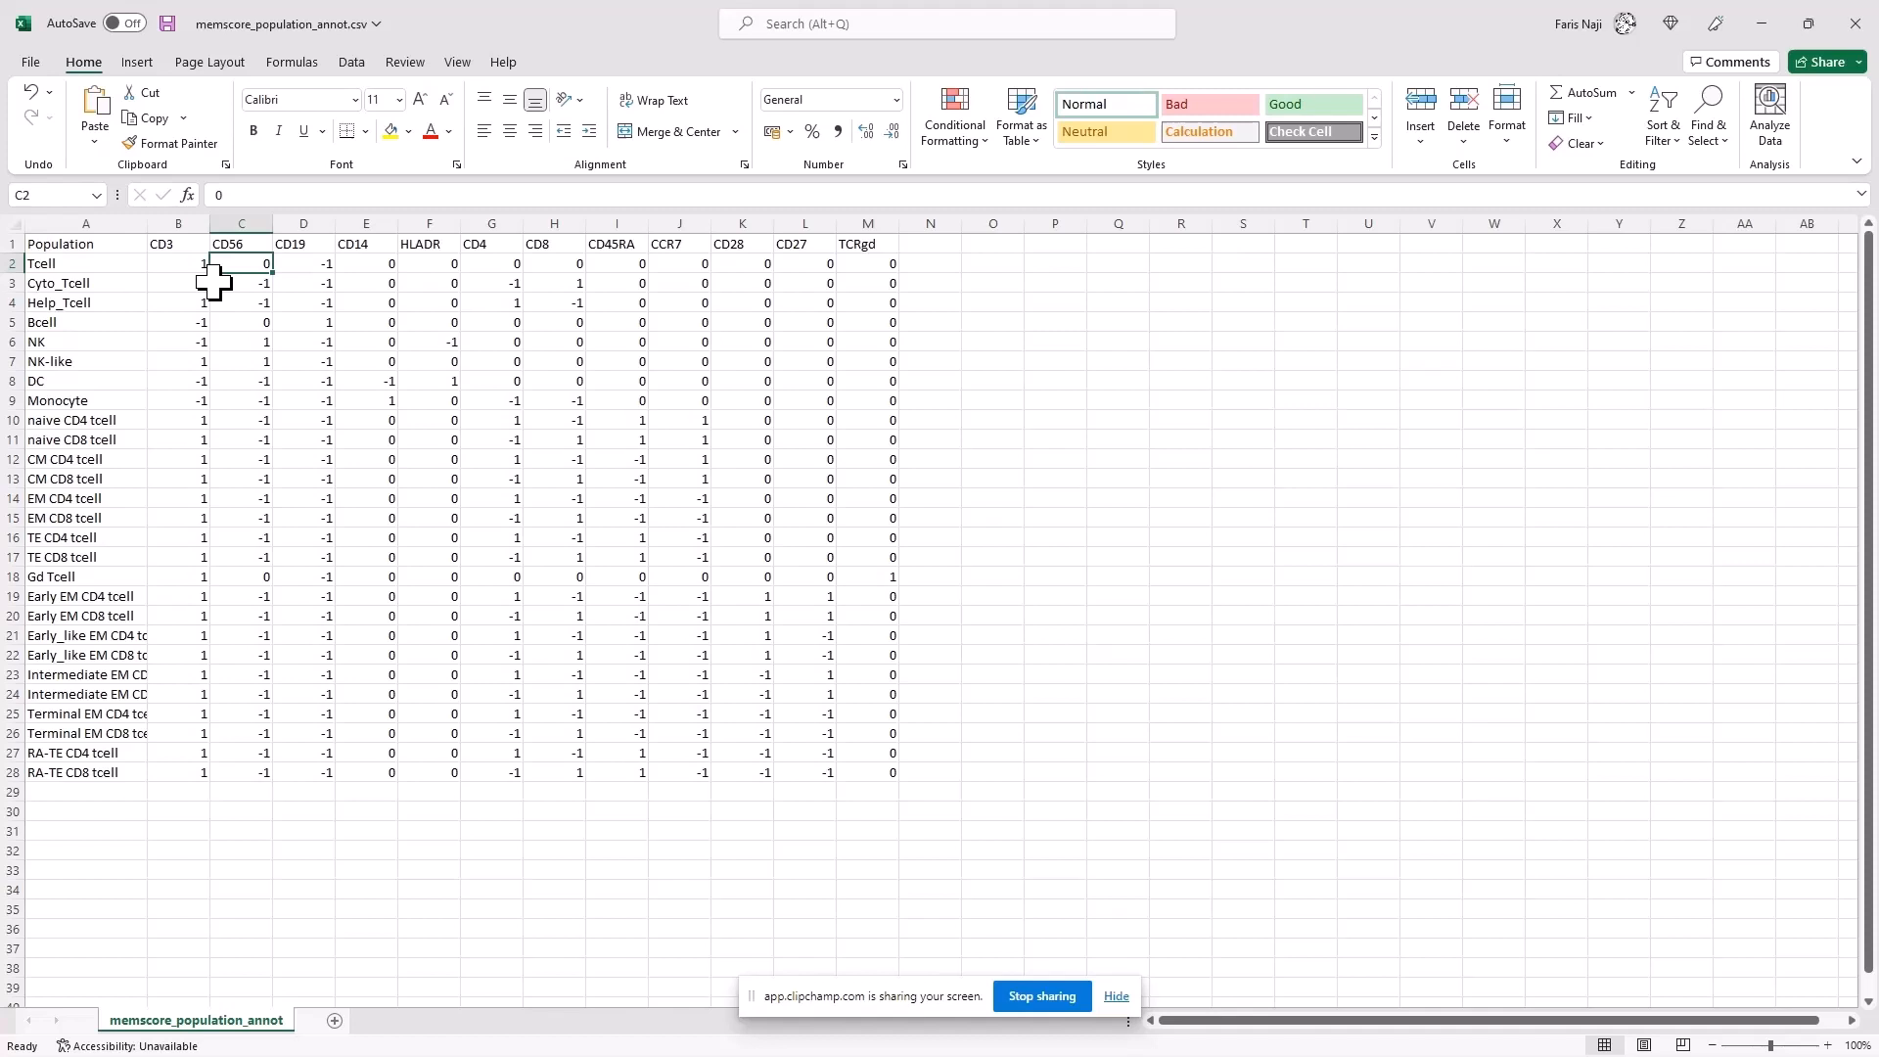
left_click(90, 266)
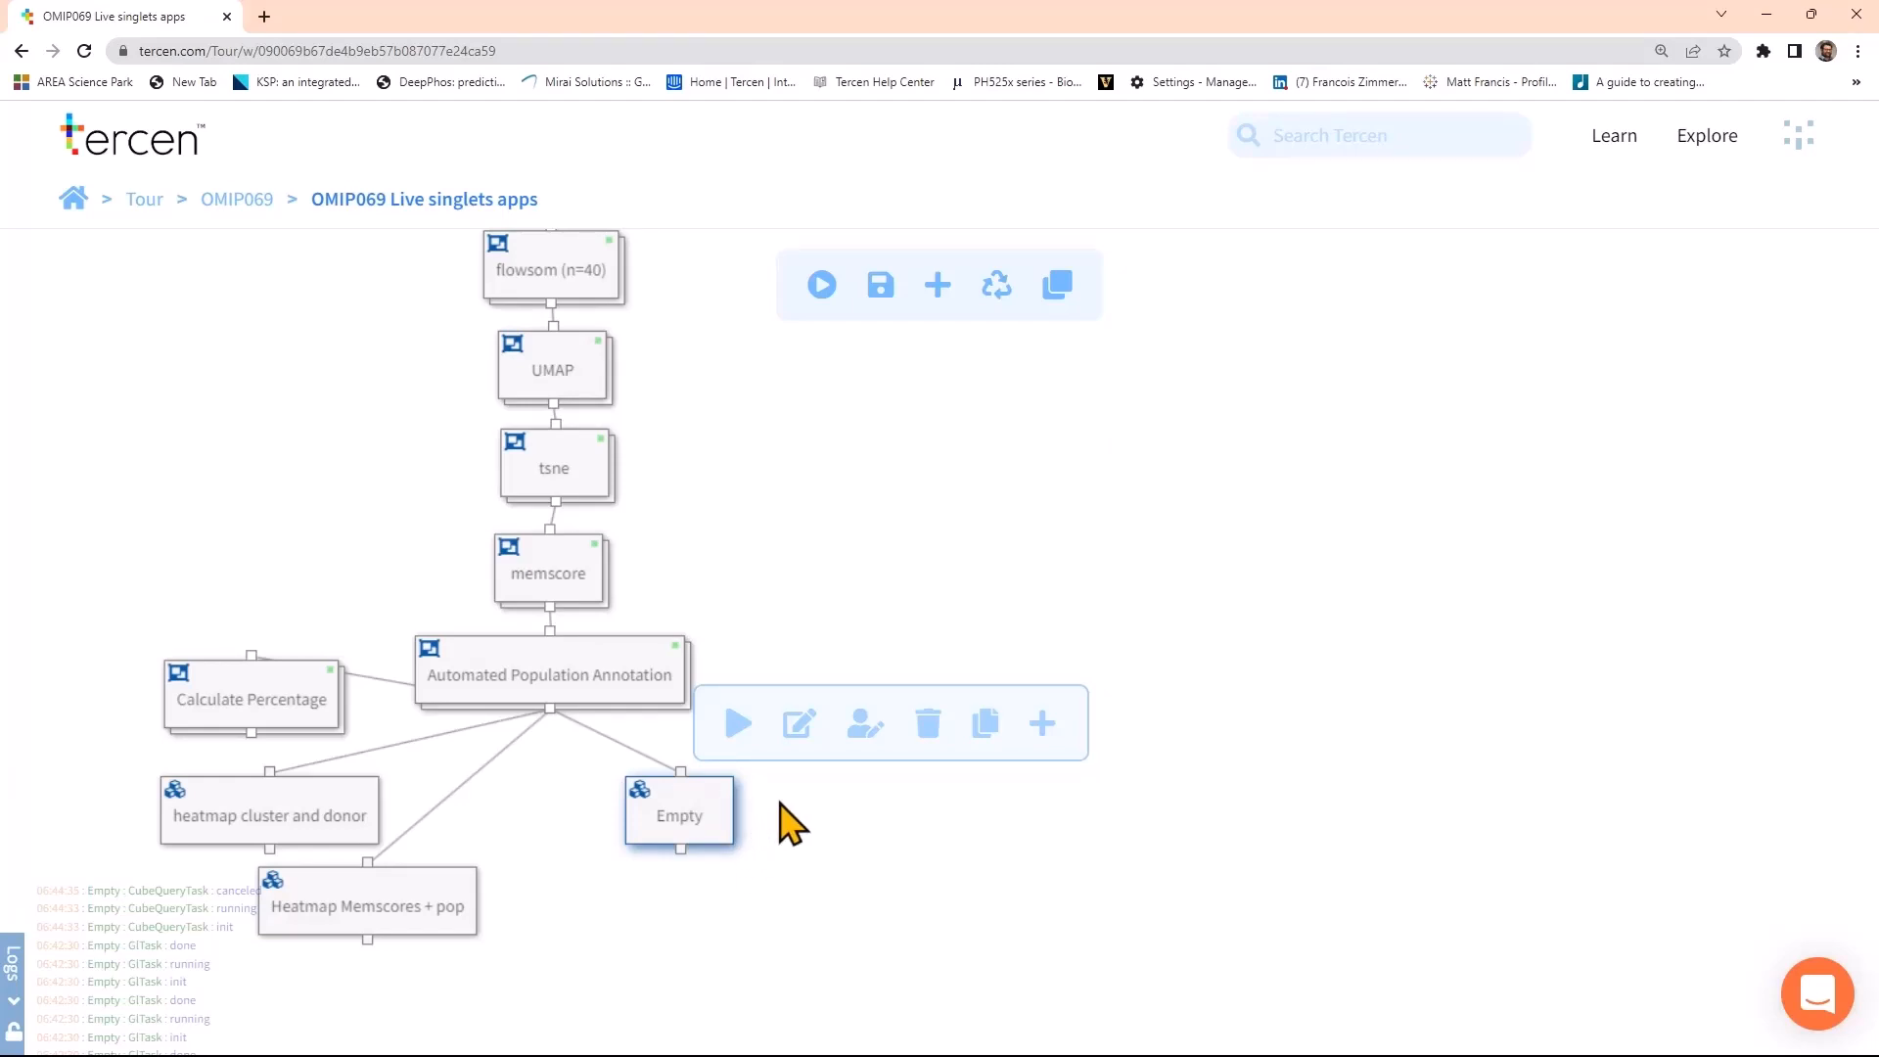
In the workflow's Empty data step, plot ds11.tsne.1 on the horizontal axis against ds11.tsne.2 on the vertical axis
double_click(695, 805)
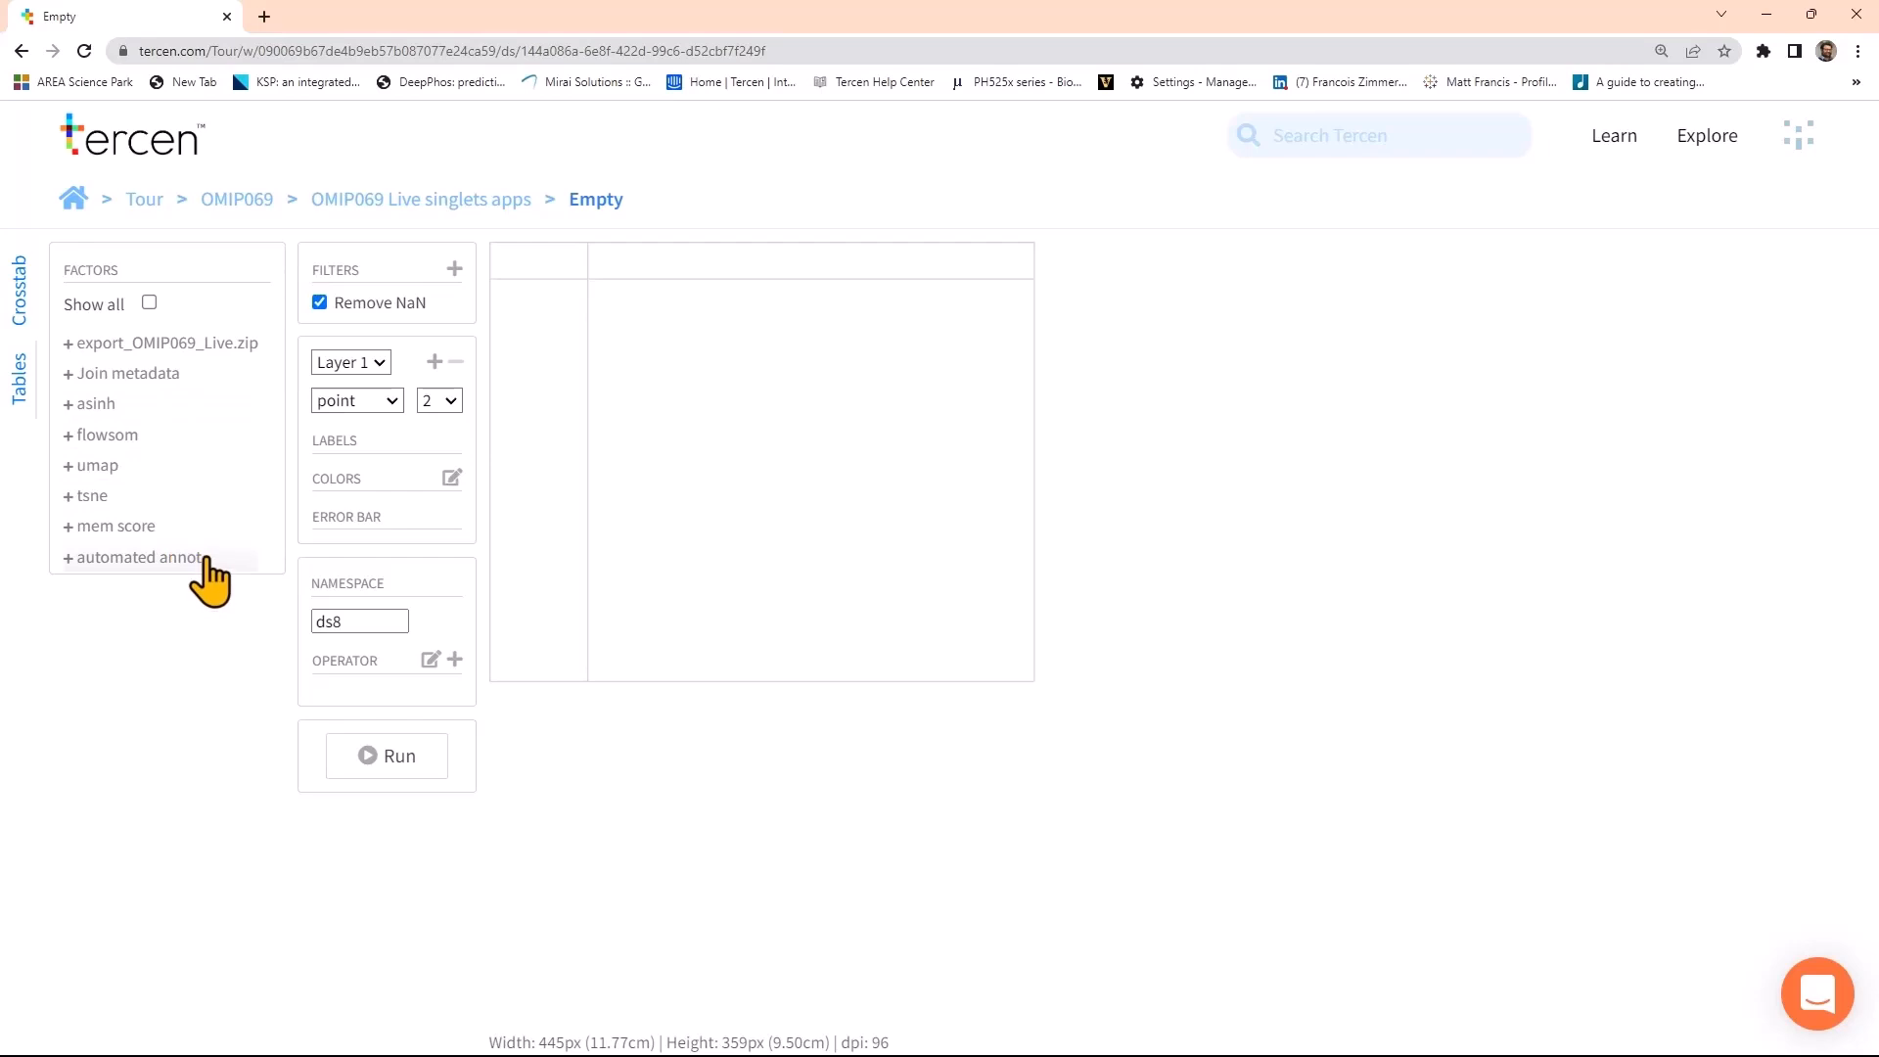
left_click(179, 496)
left_click_drag(180, 525, 940, 308)
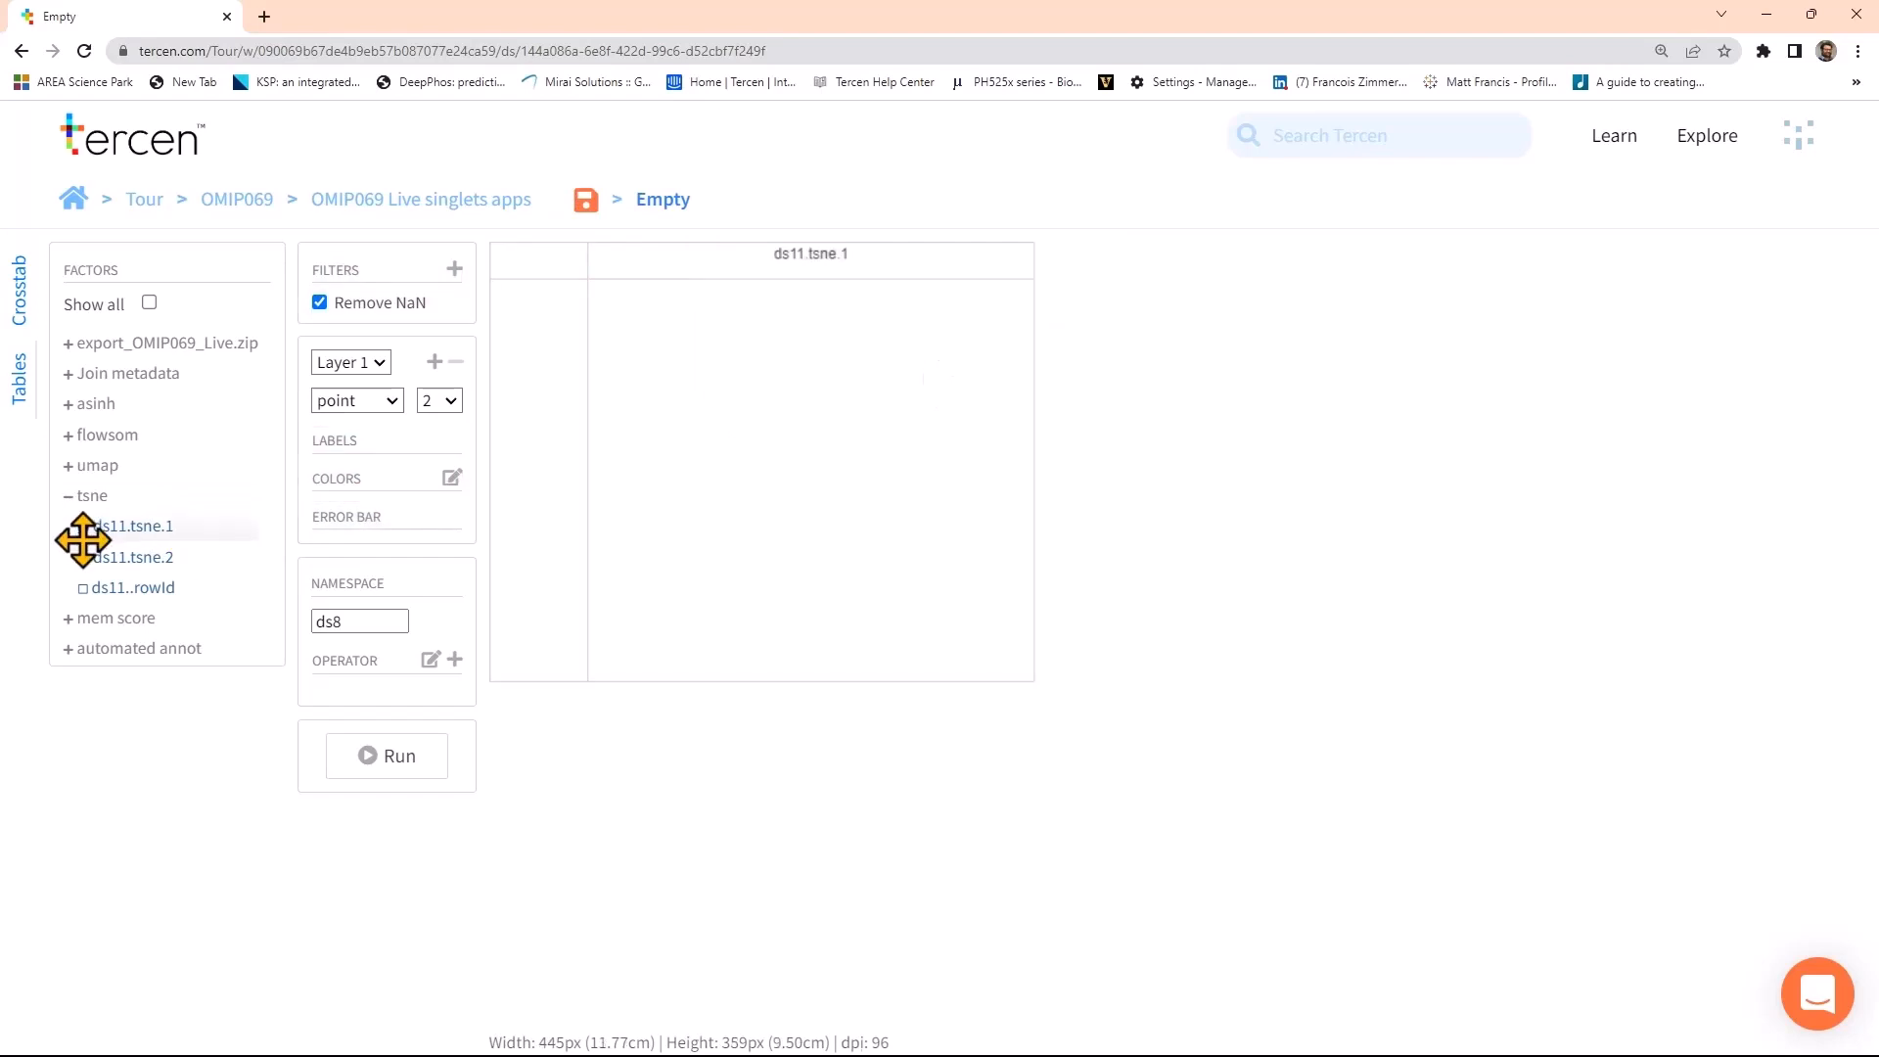
left_click_drag(136, 557, 612, 593)
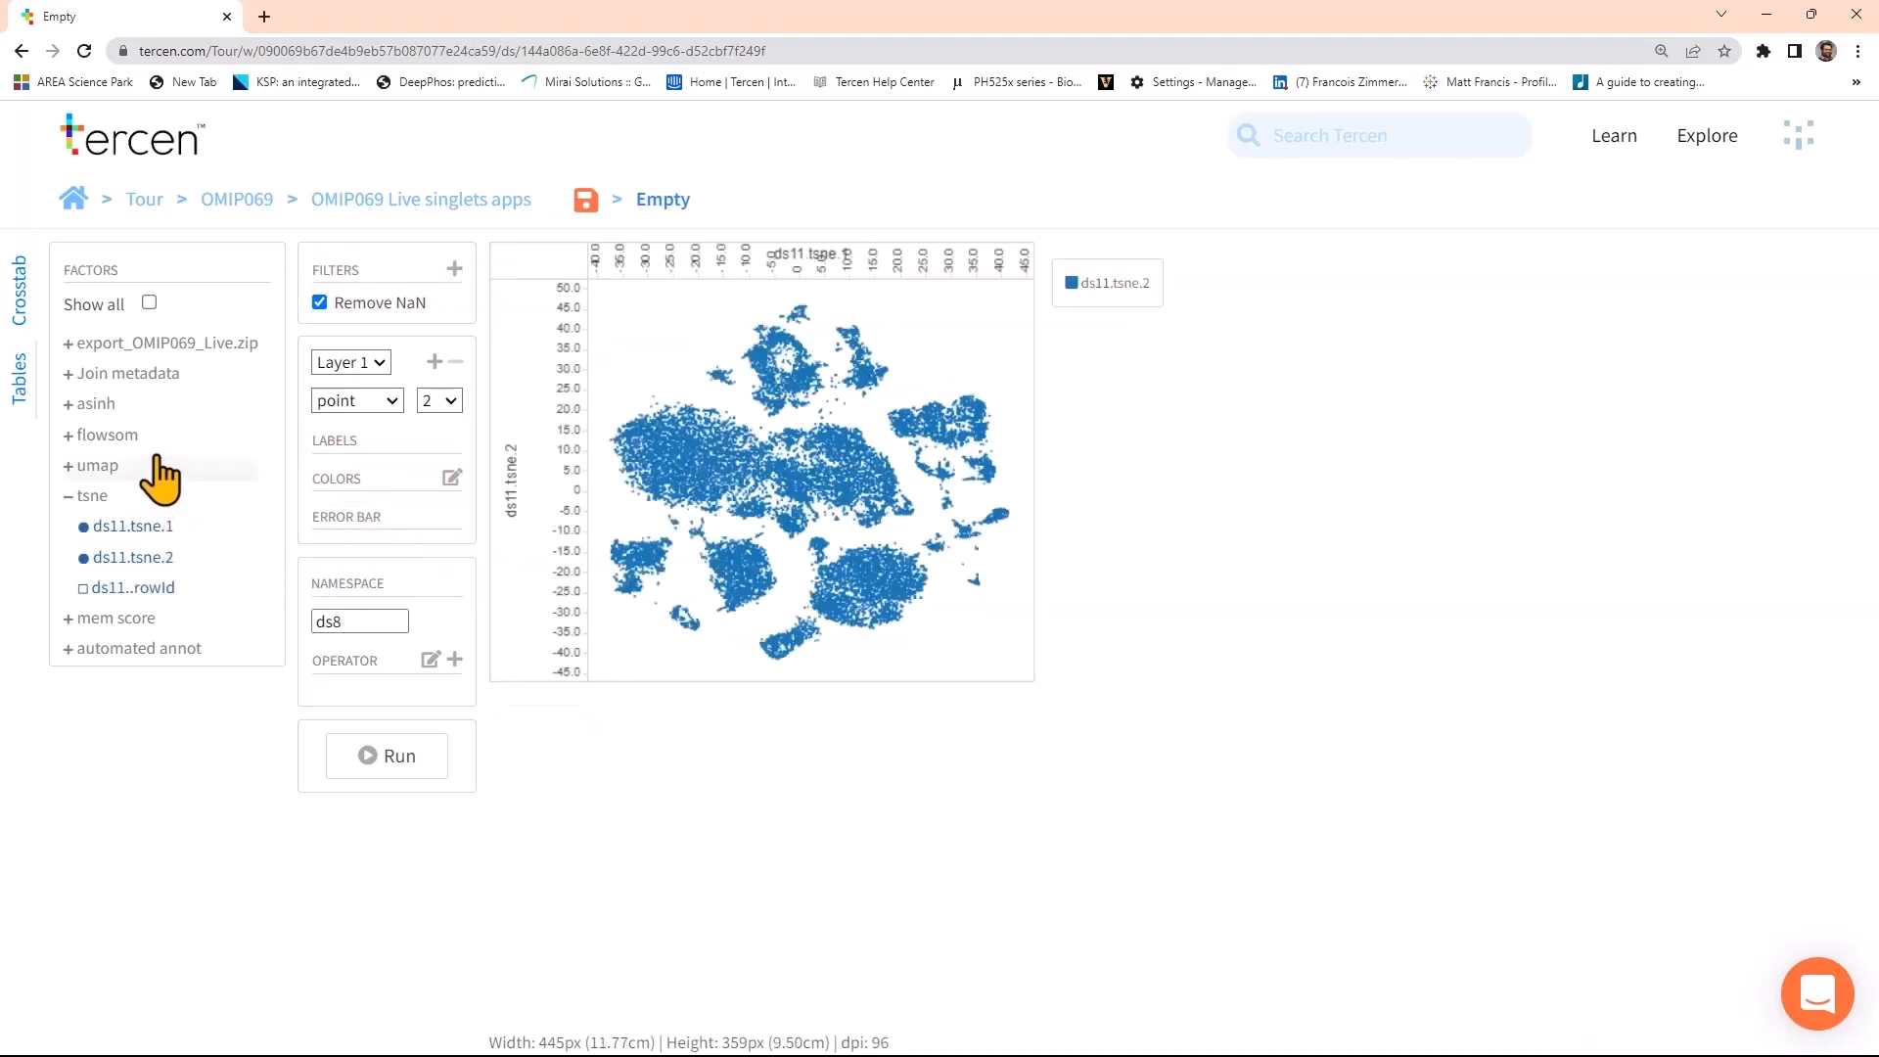
Colour the t-SNE plot by ds13.metacluster_id and split it into columns by js0.donor
left_click(137, 436)
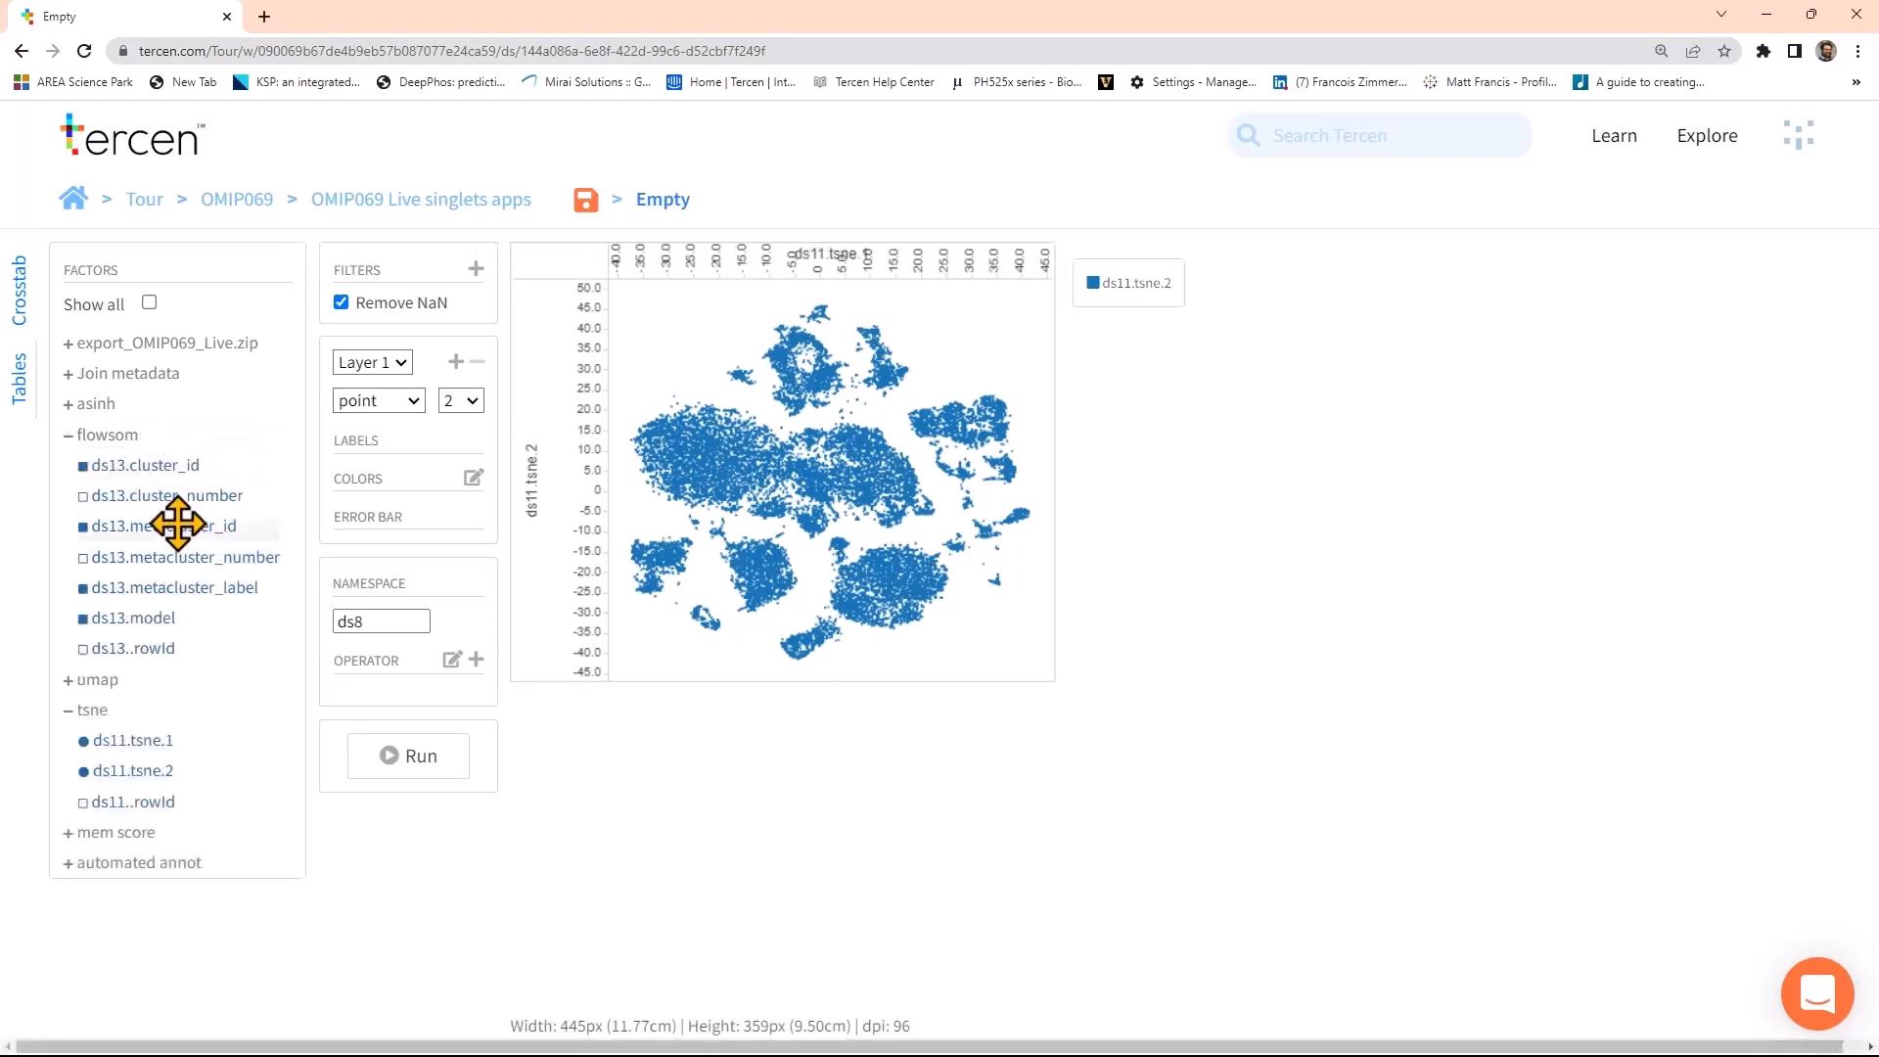
left_click_drag(178, 523, 422, 477)
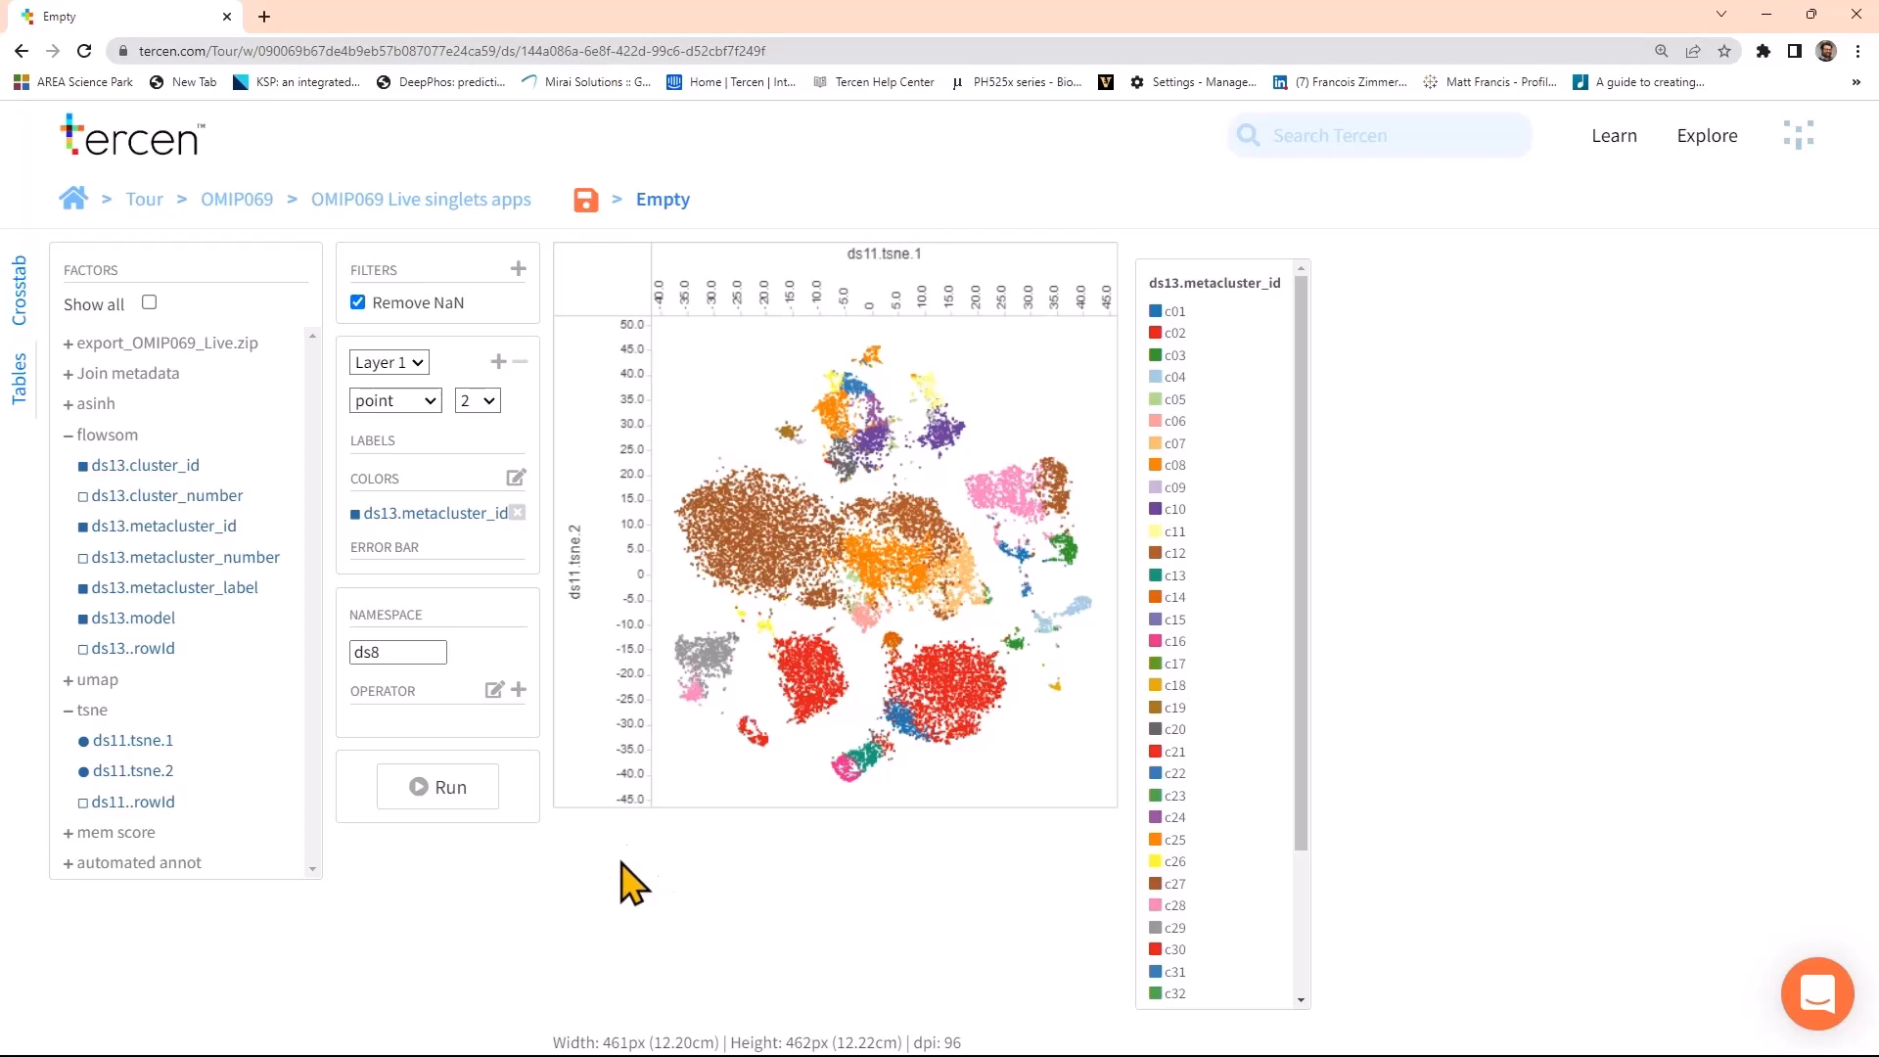
left_click(168, 372)
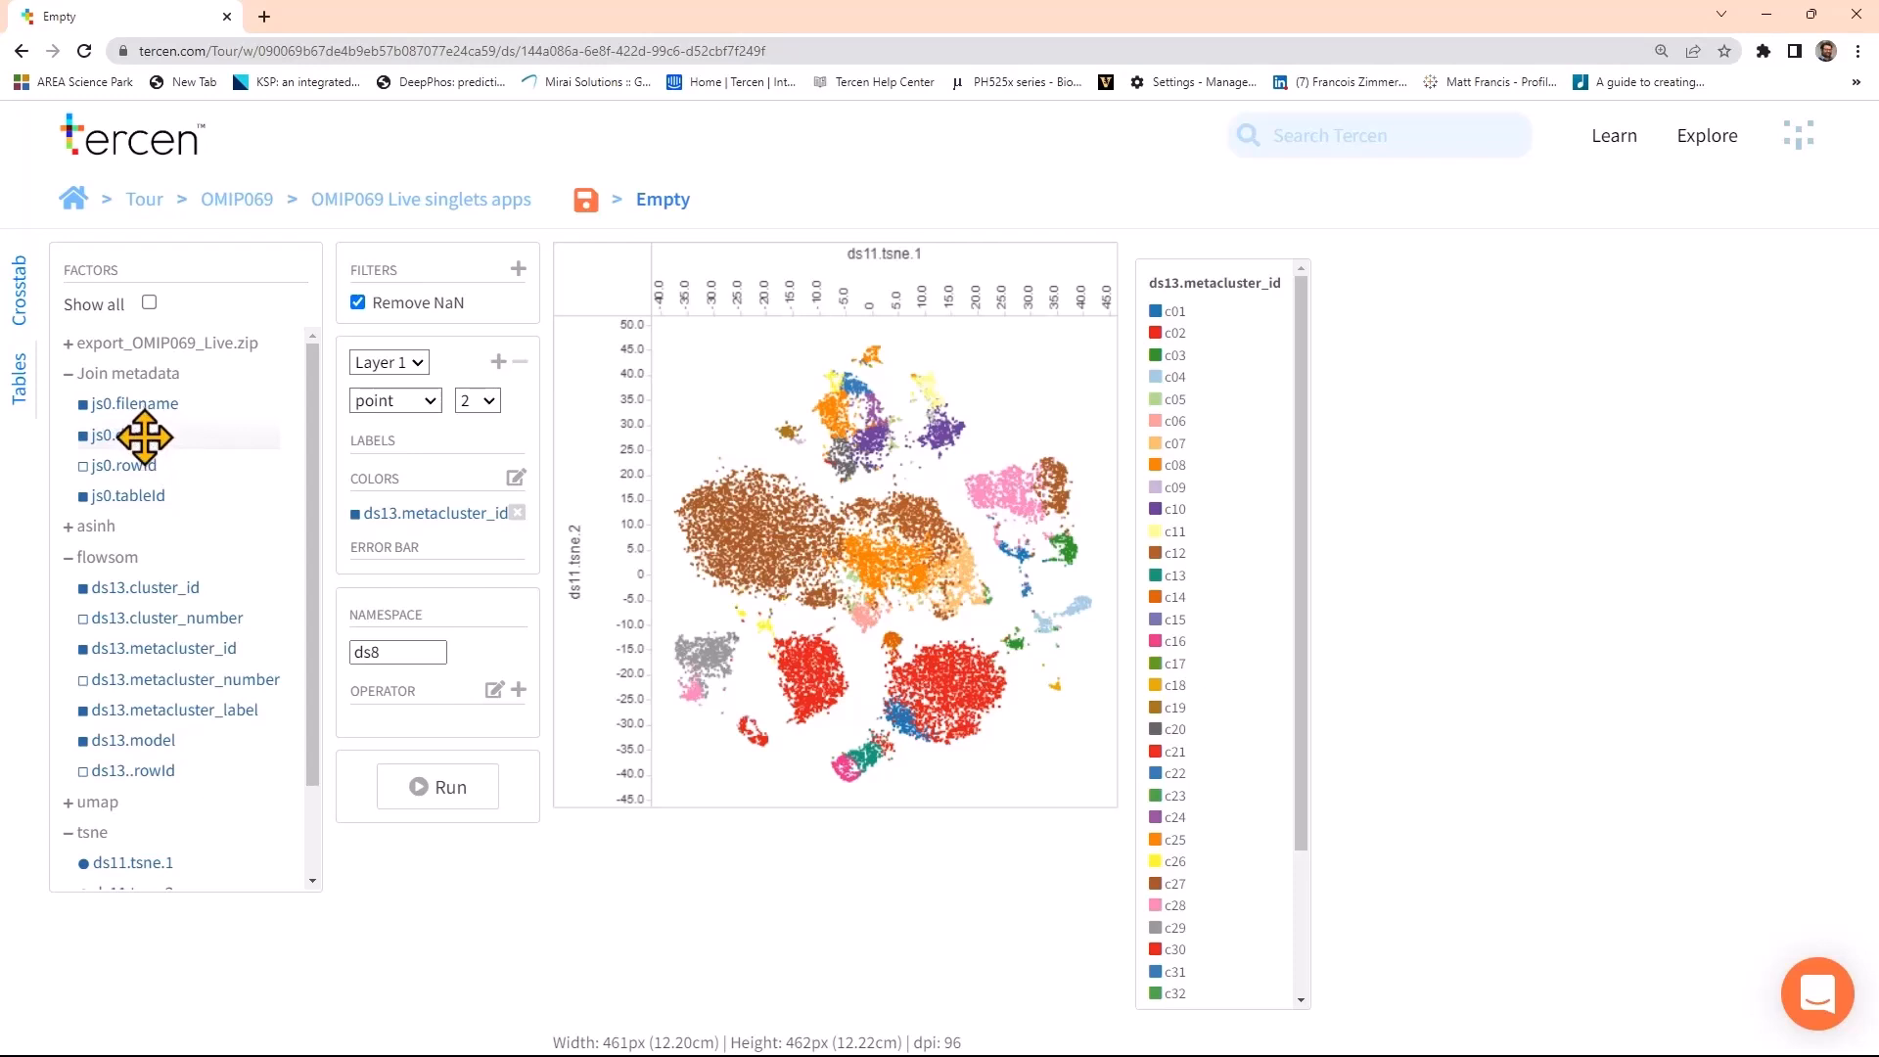
left_click_drag(137, 434, 957, 257)
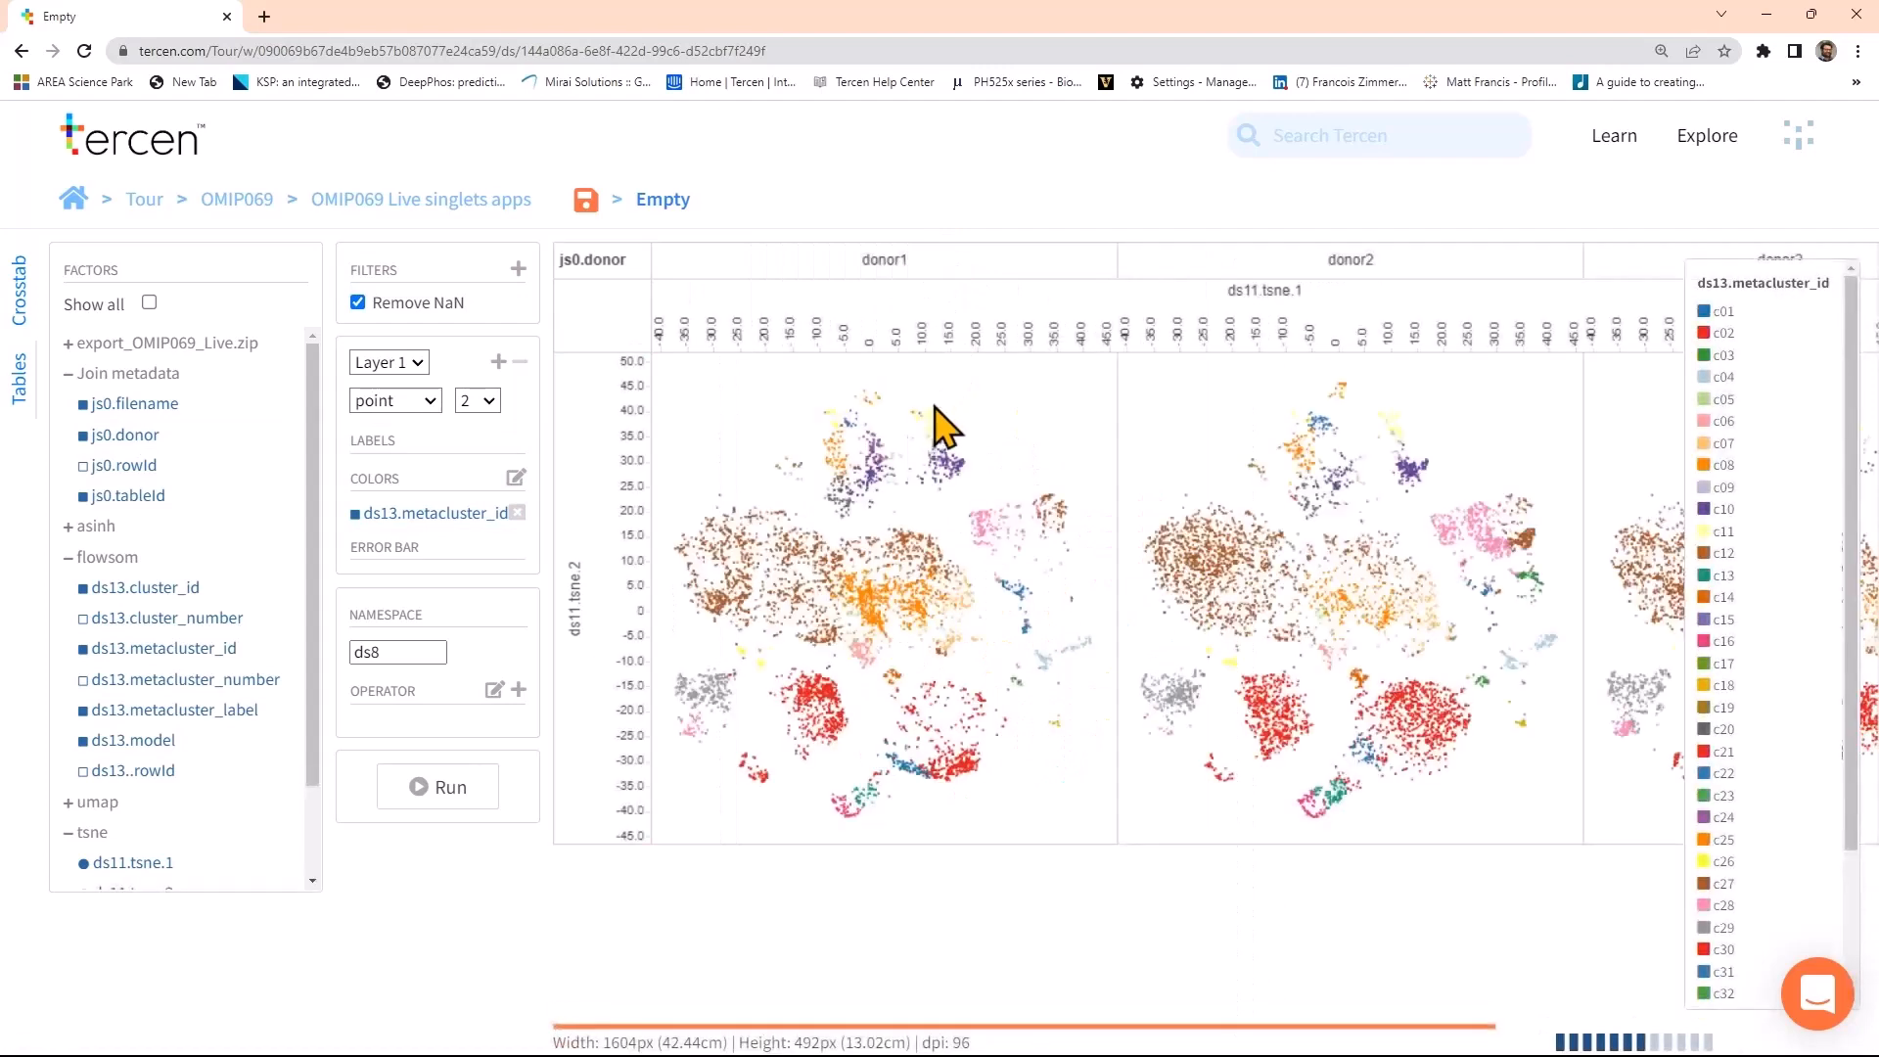
Split the t-SNE plot's columns by ds13.metacluster_id above js0.donor and narrow the columns so several metaclusters fit in view
left_click_drag(1120, 264, 909, 271)
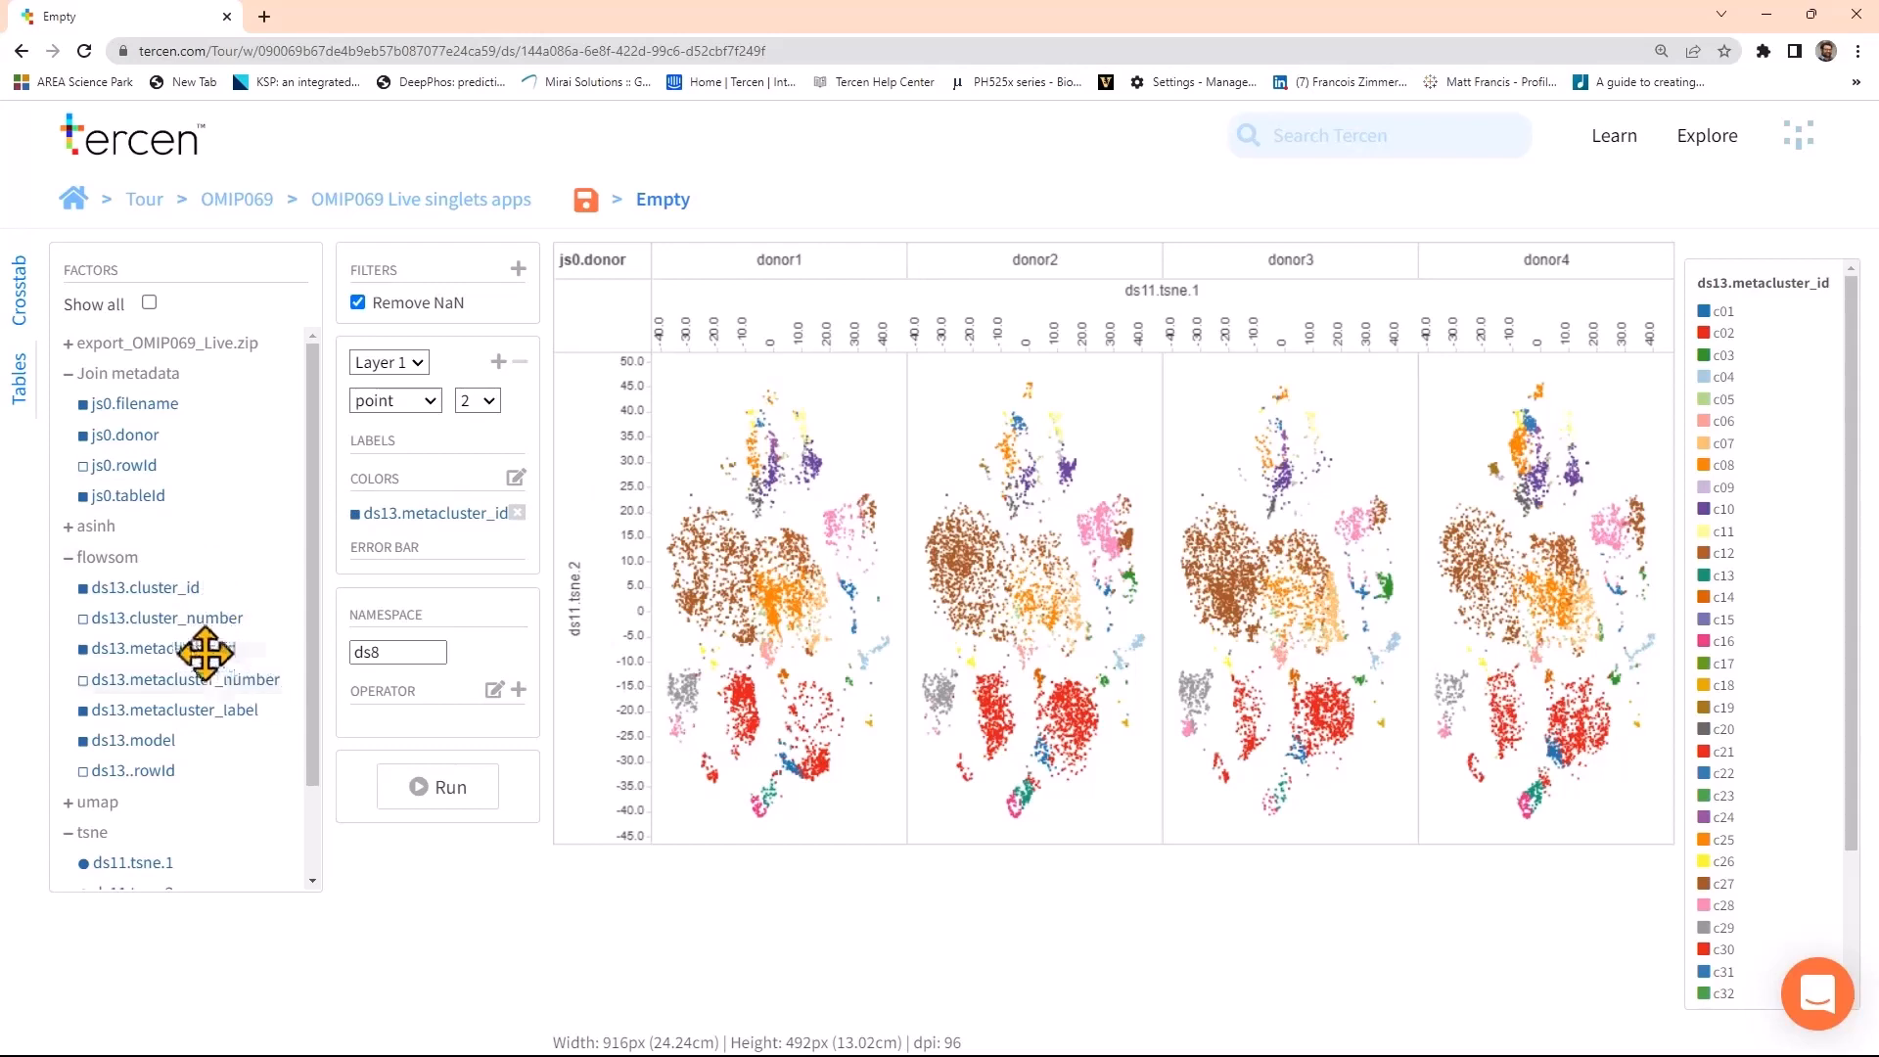
left_click_drag(204, 650, 898, 270)
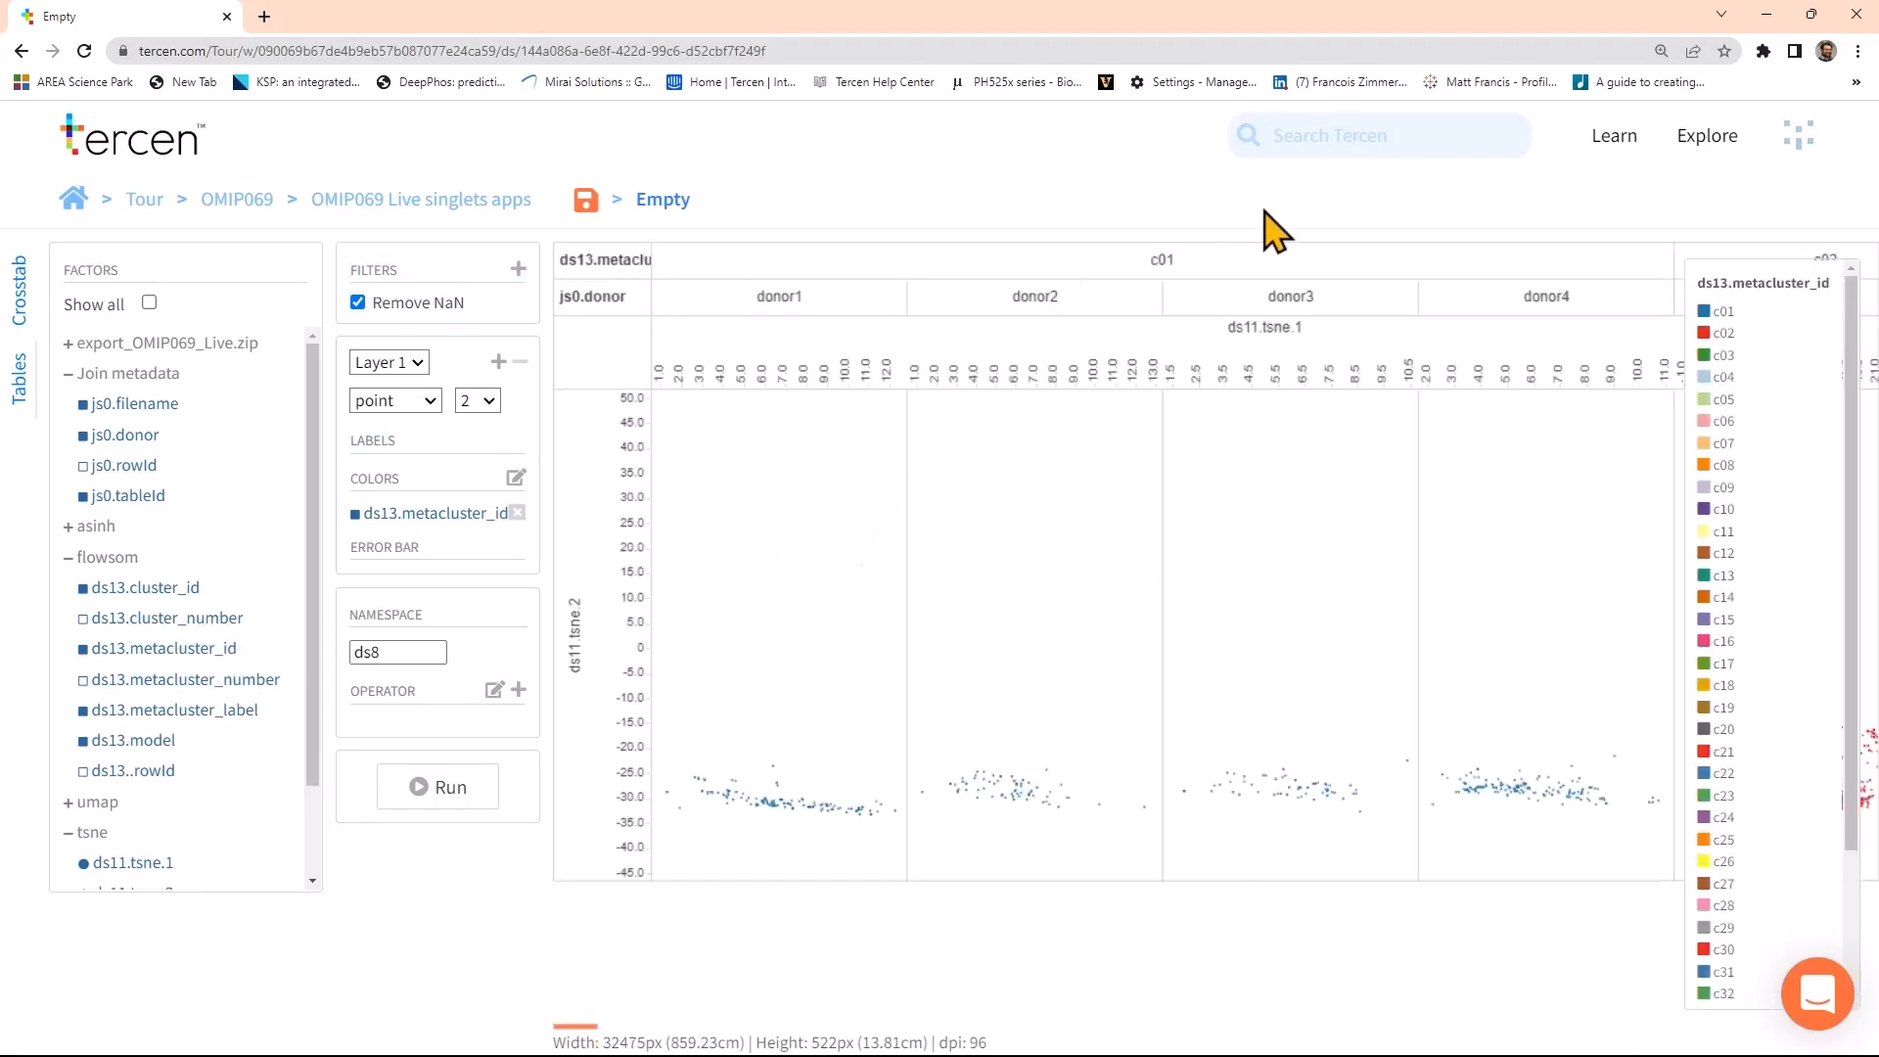
left_click_drag(1161, 285, 751, 305)
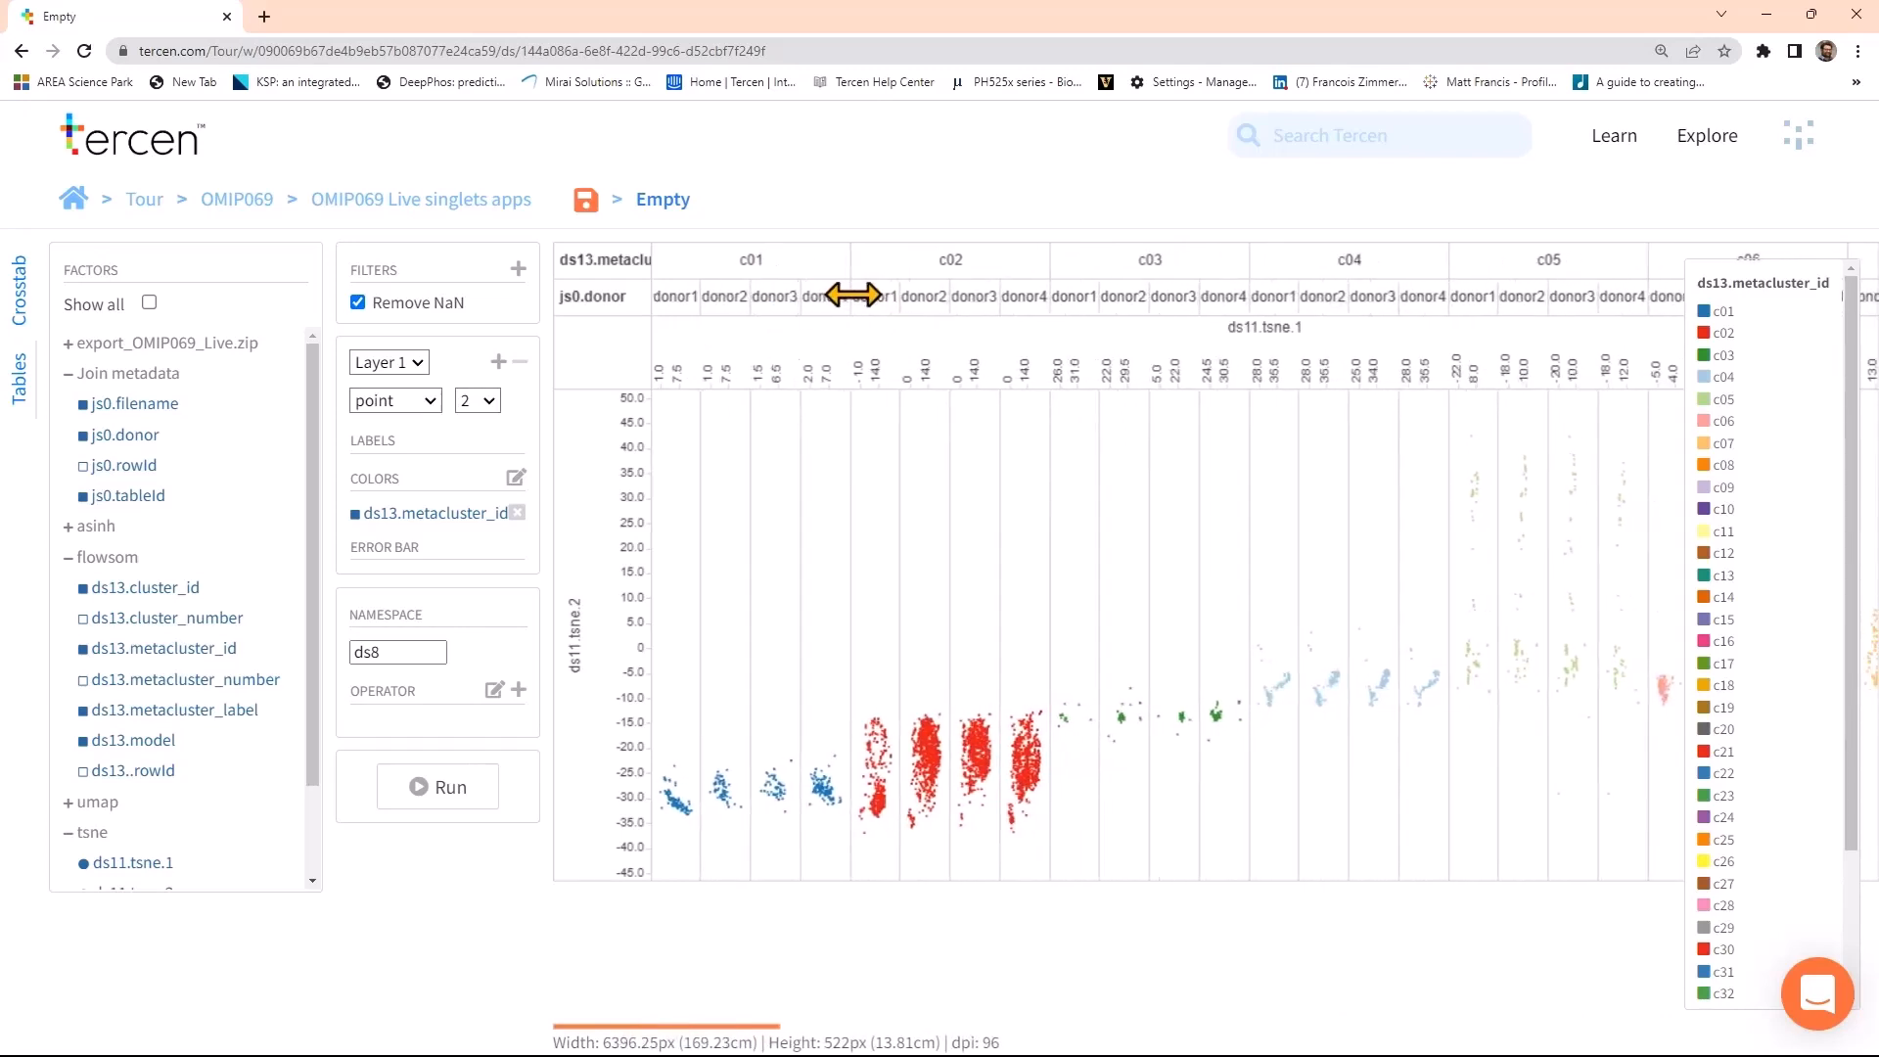
left_click_drag(862, 296, 903, 300)
left_click_drag(878, 298, 818, 298)
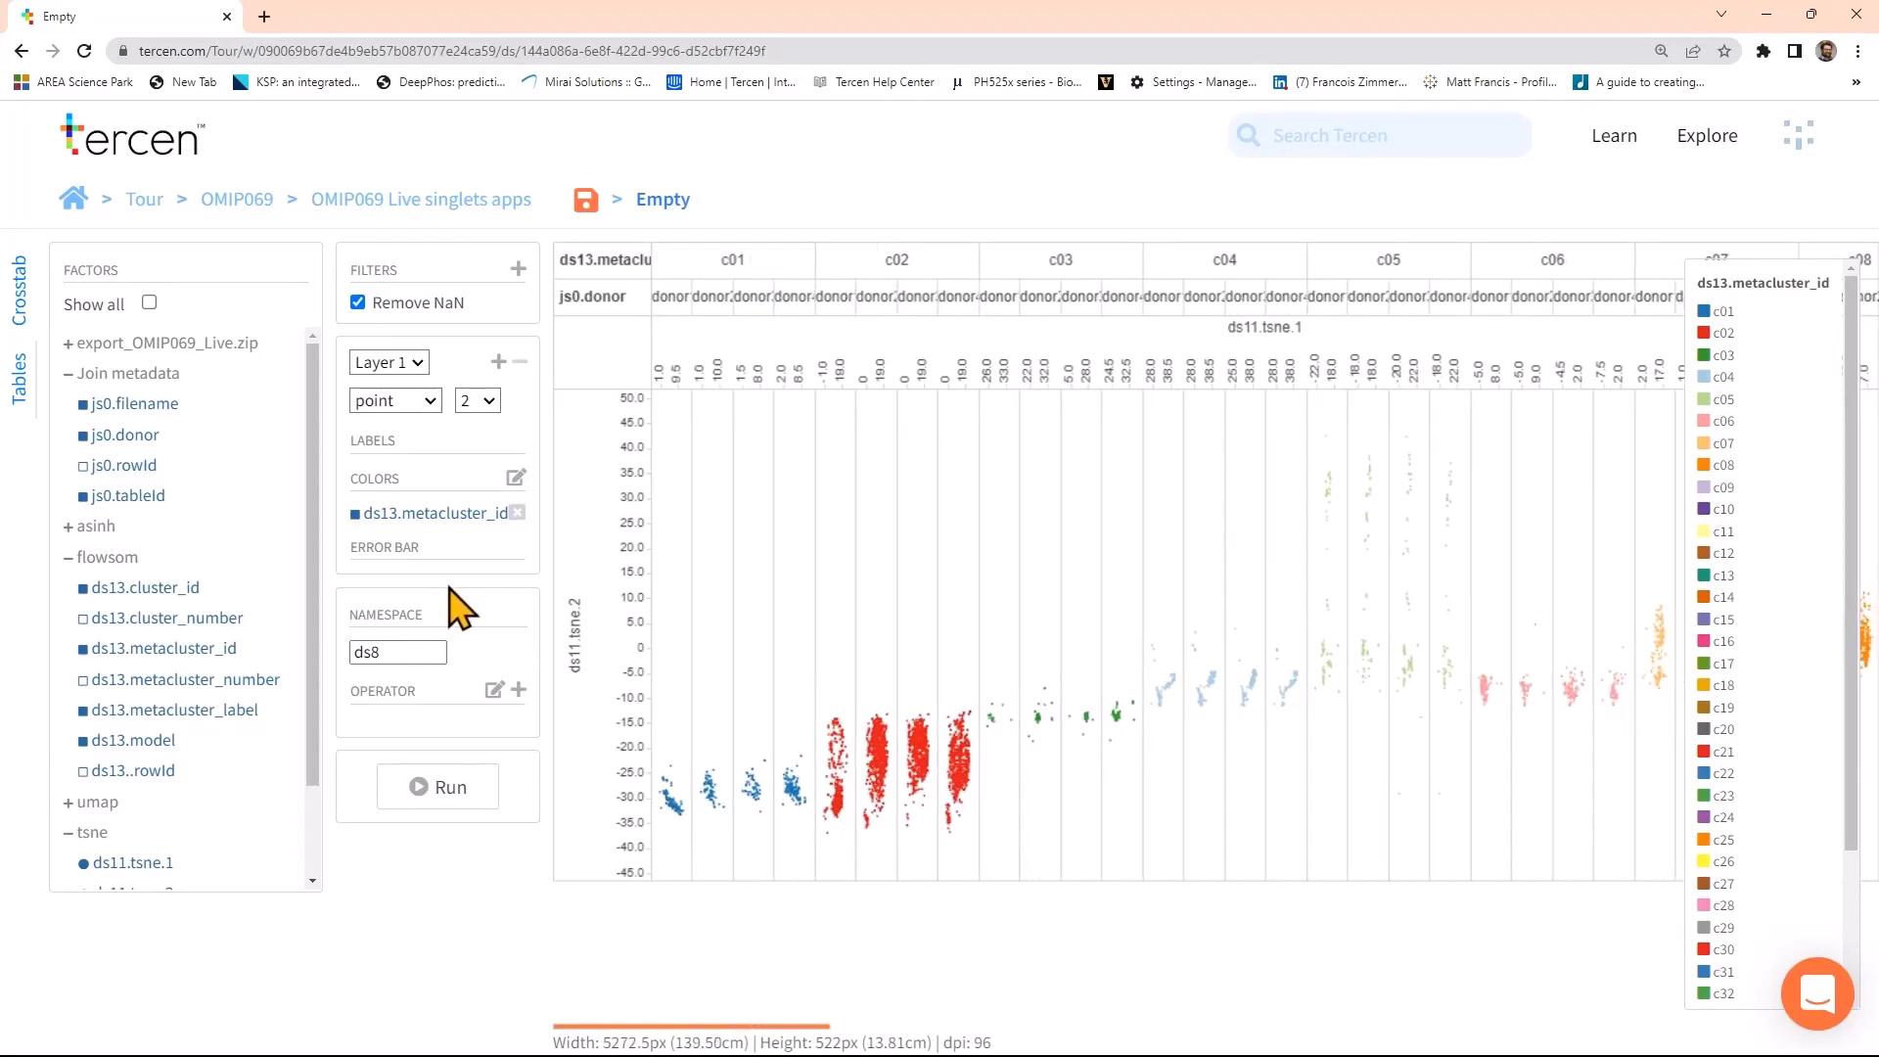
Filter the plot's data to pop.population equals Tcell, using the population factor from the automated annotation group
left_click_drag(314, 766, 314, 871)
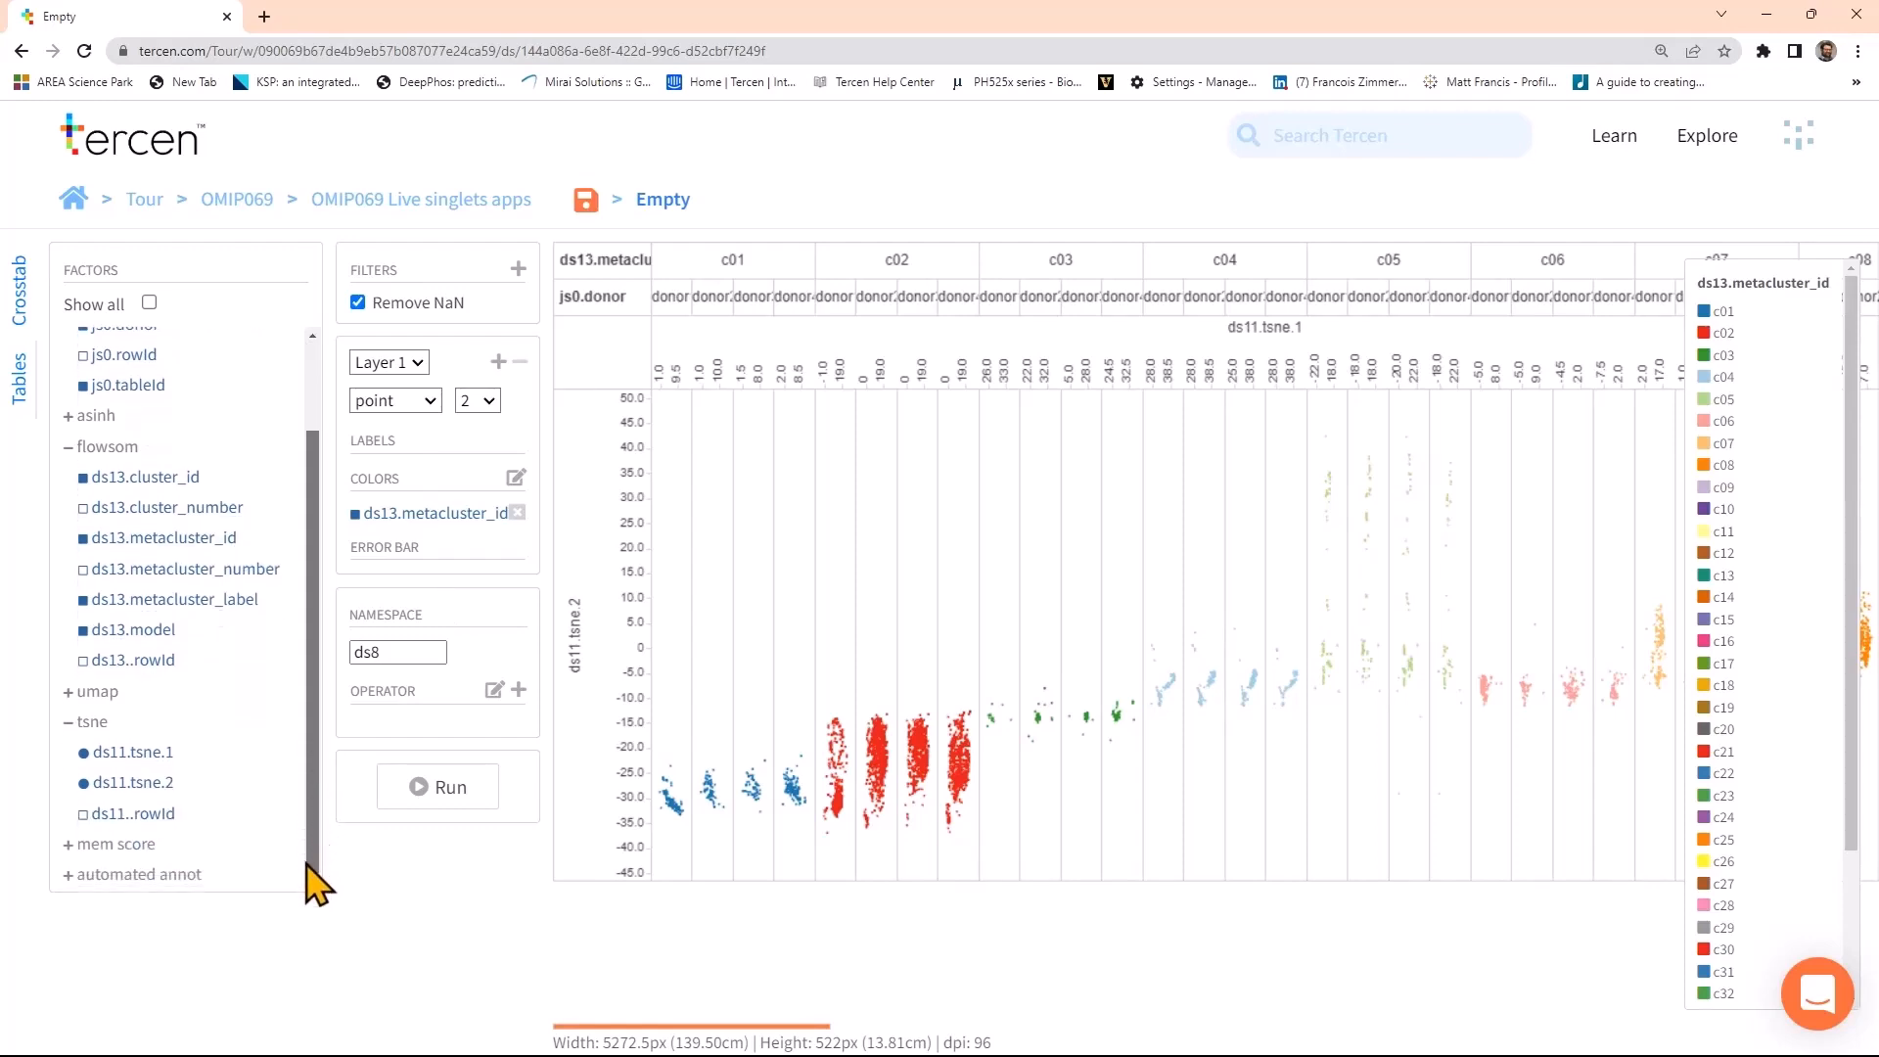
left_click(205, 875)
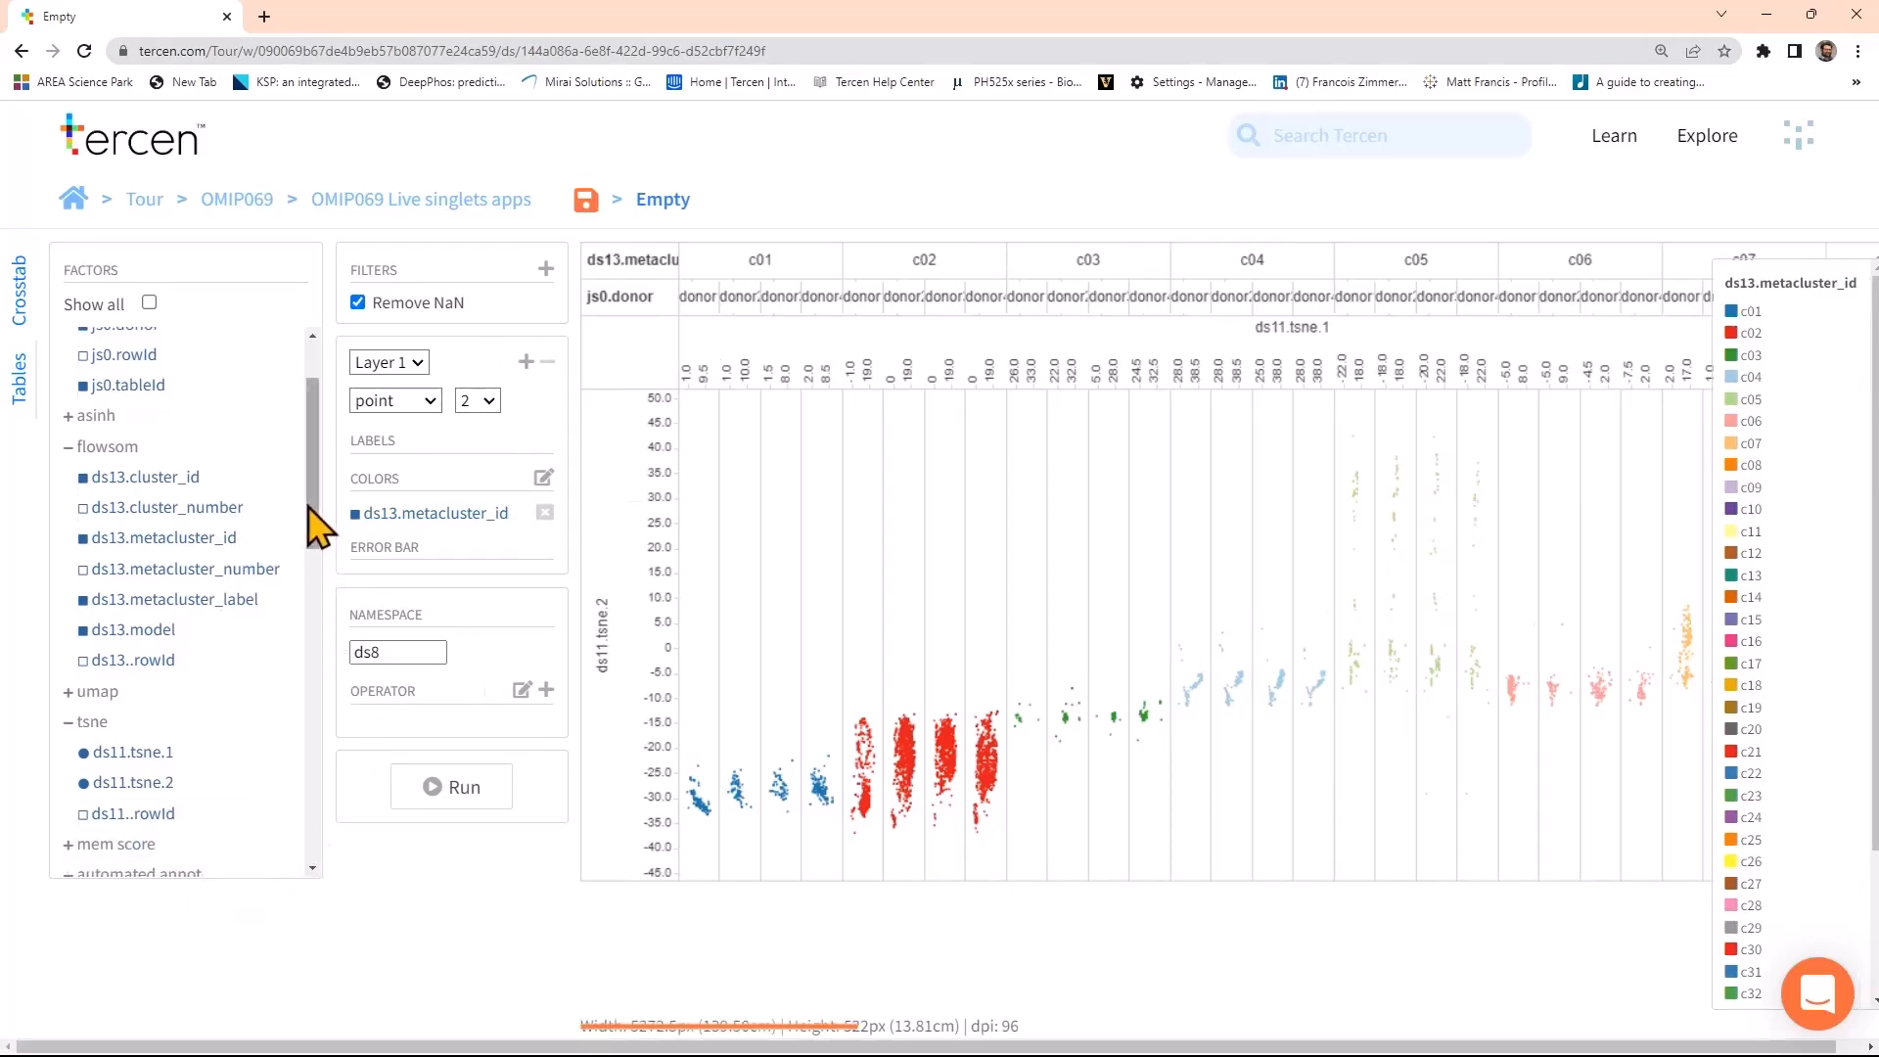
left_click_drag(315, 512, 330, 855)
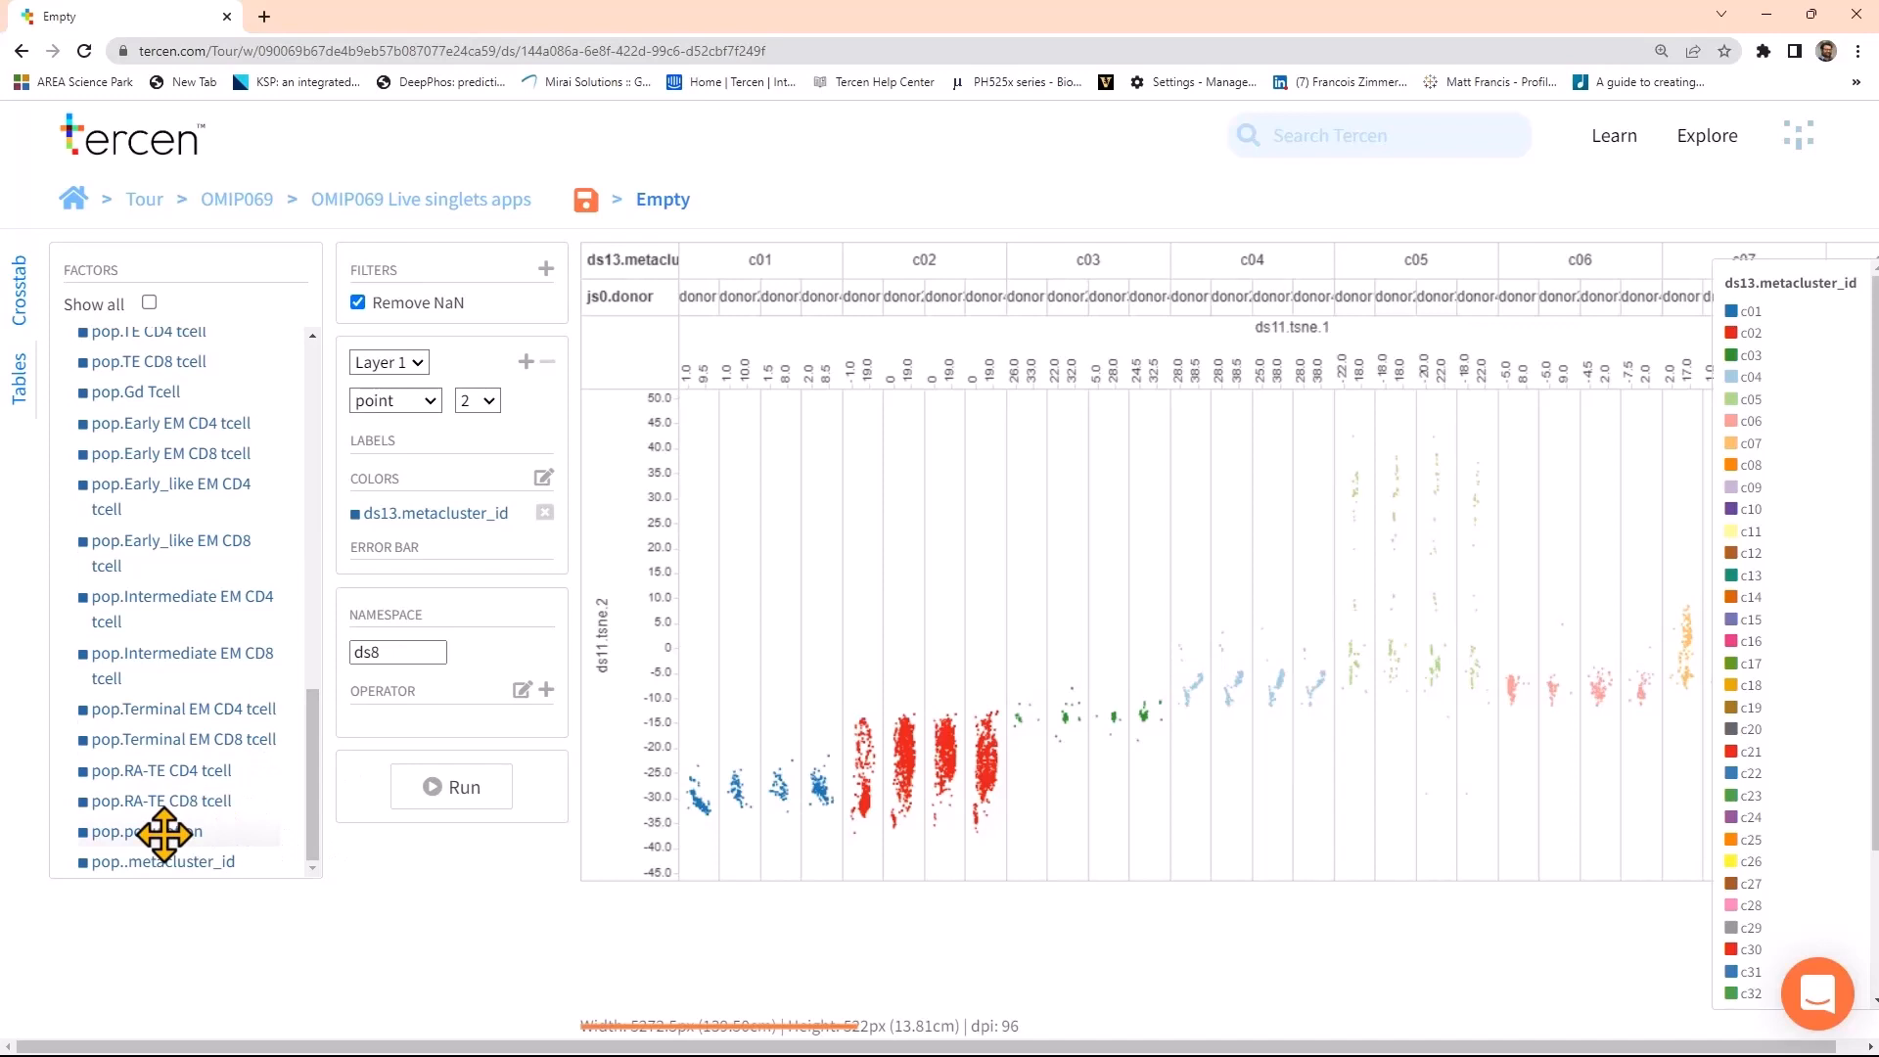
left_click_drag(165, 832, 445, 294)
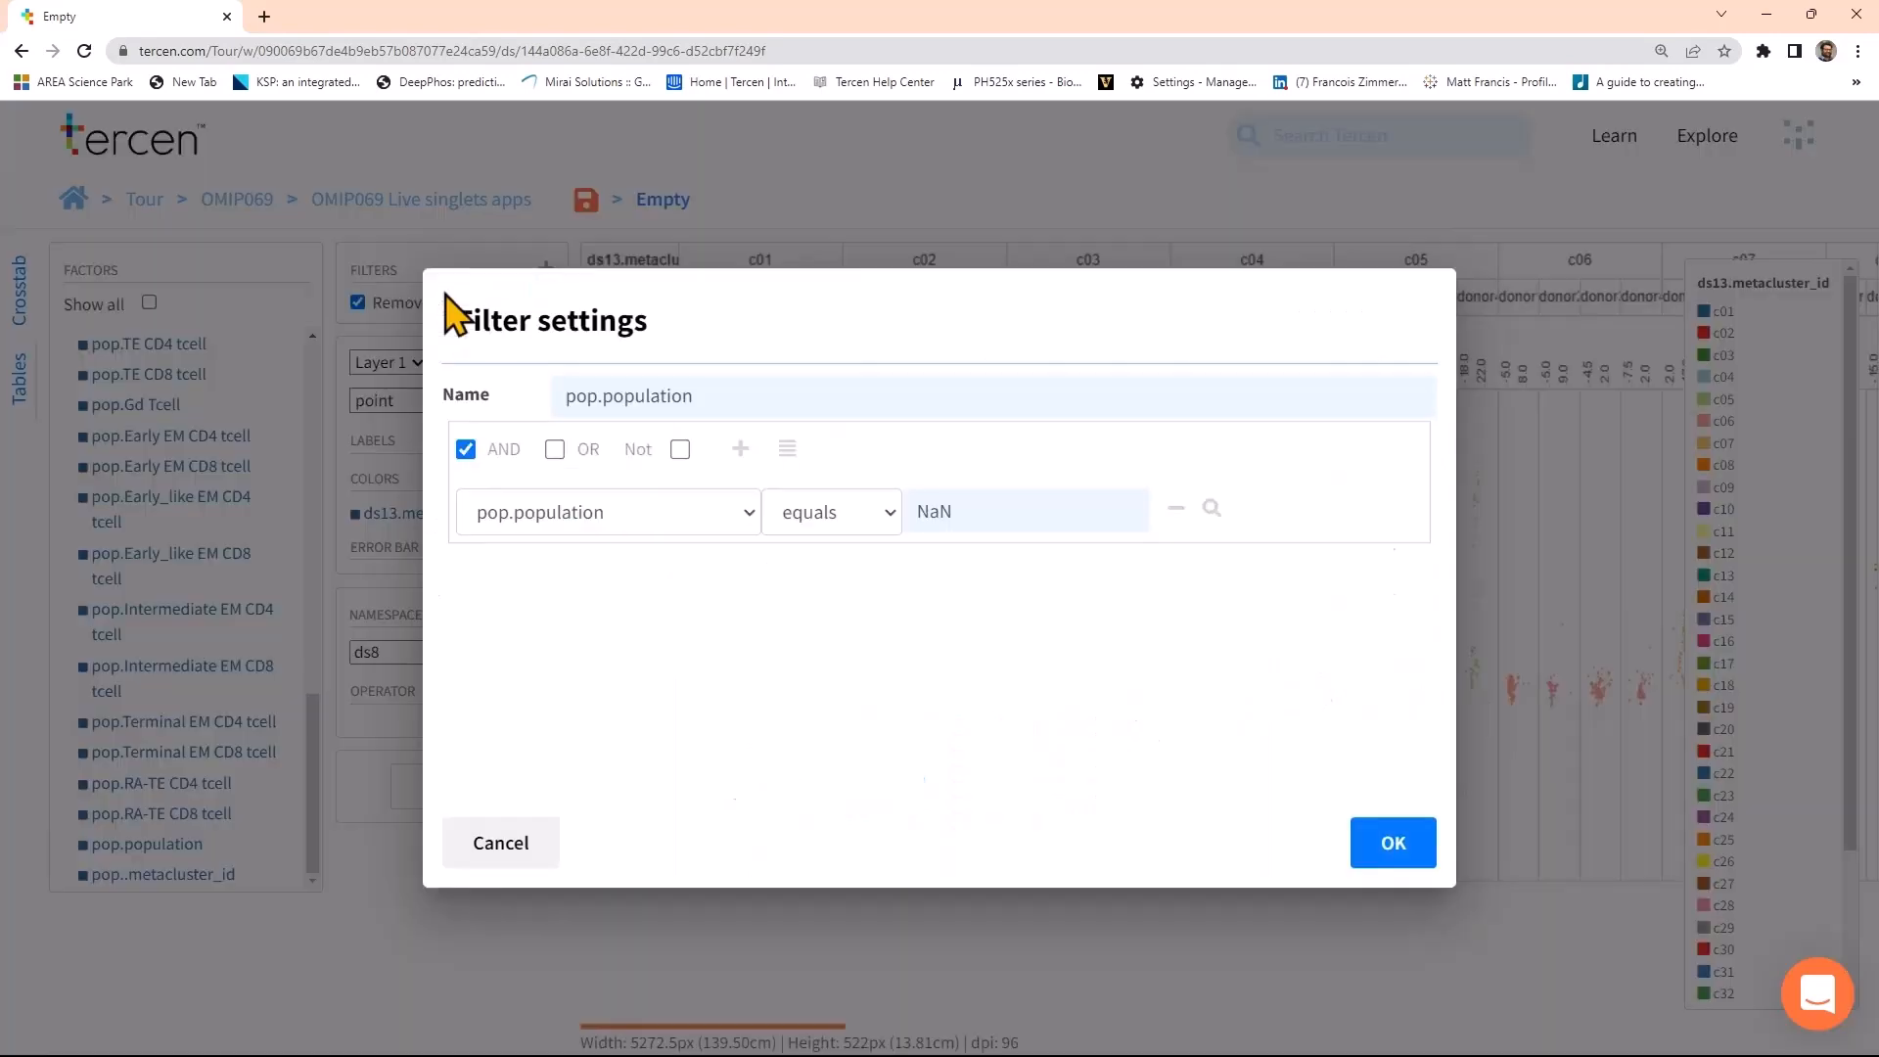
left_click(1210, 511)
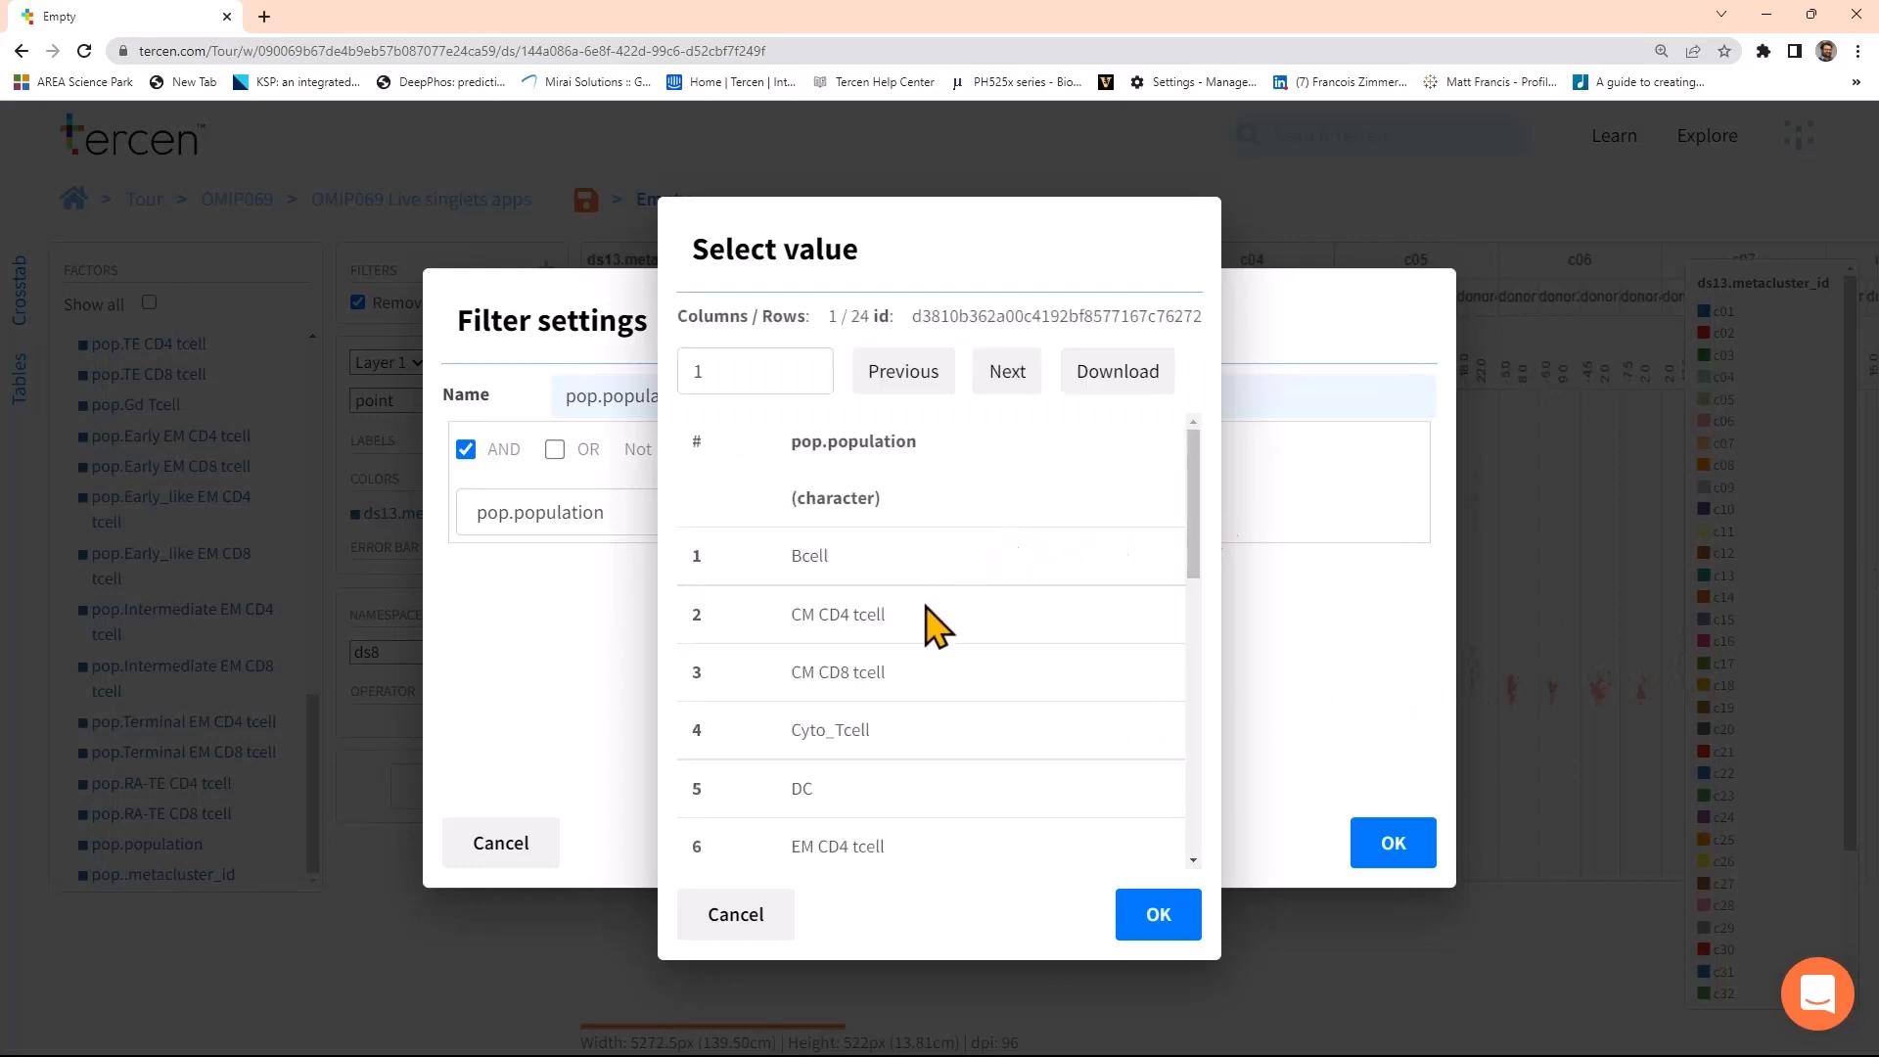
scroll(852, 680, "down", 4)
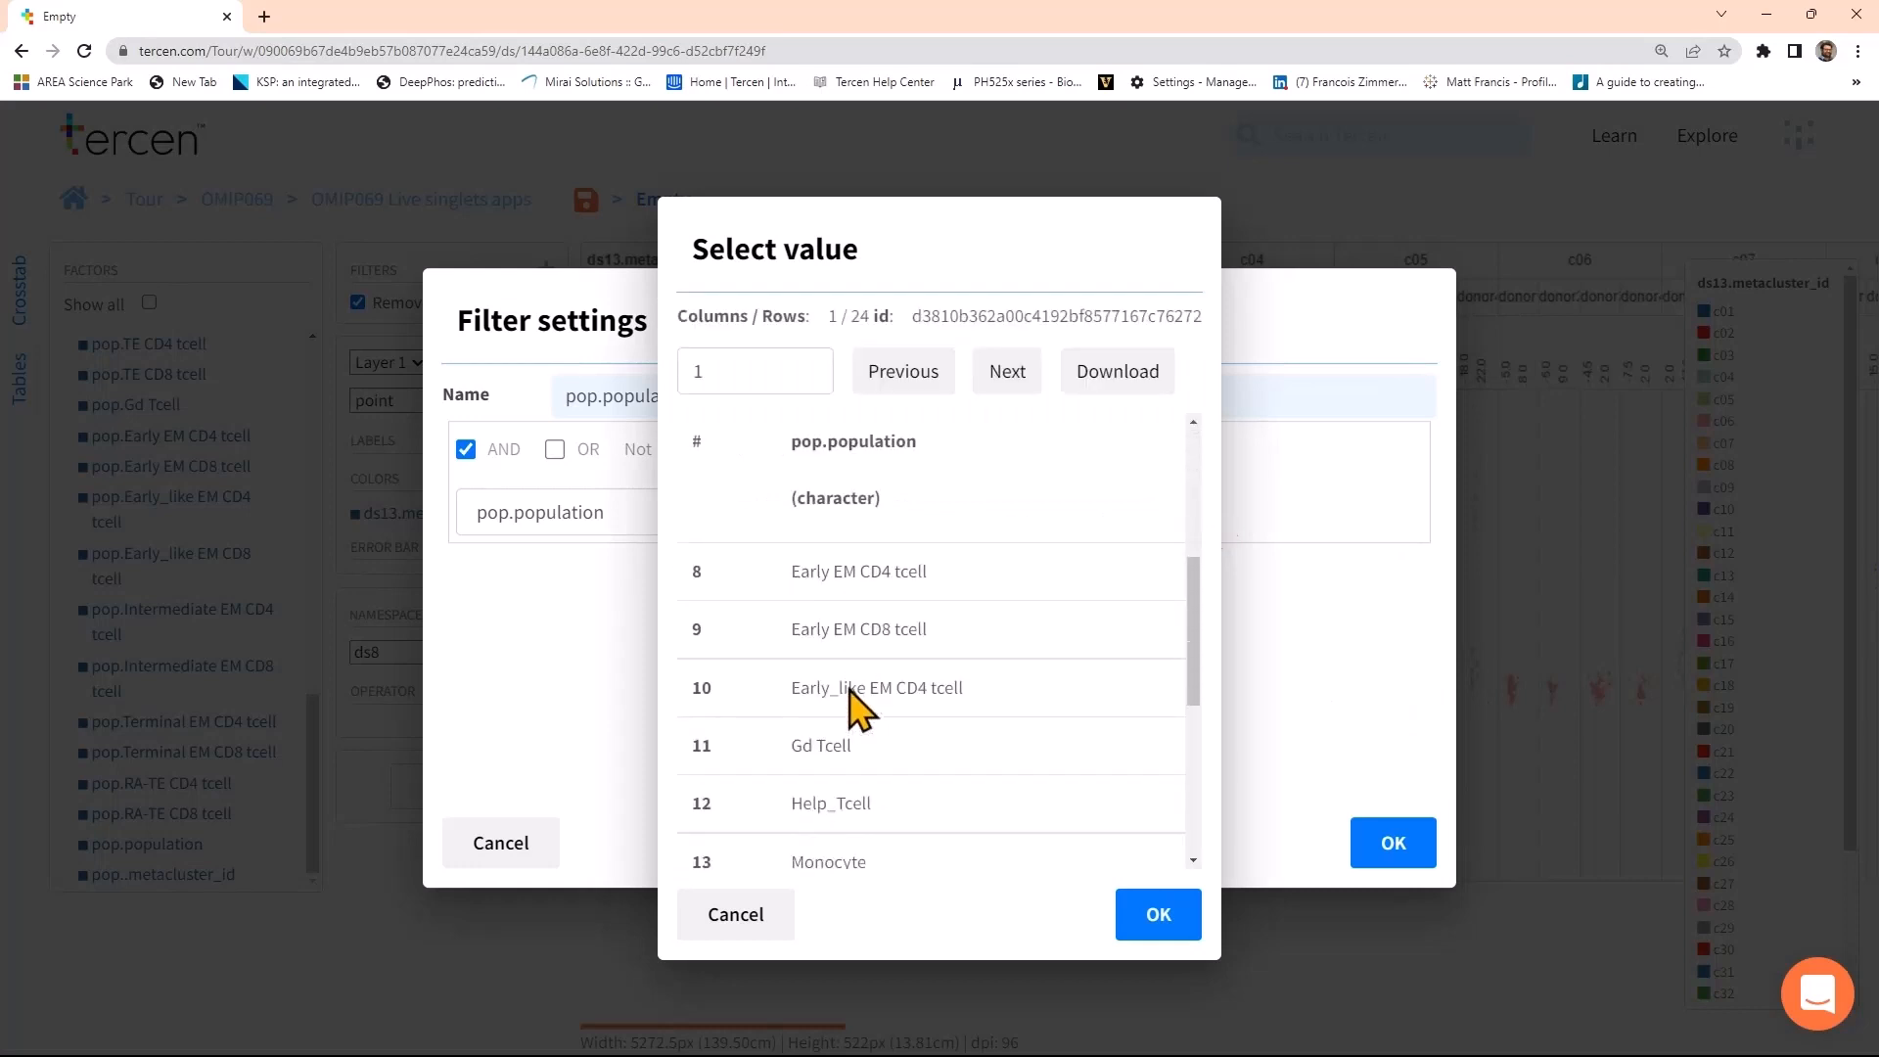
scroll(861, 772, "down", 4)
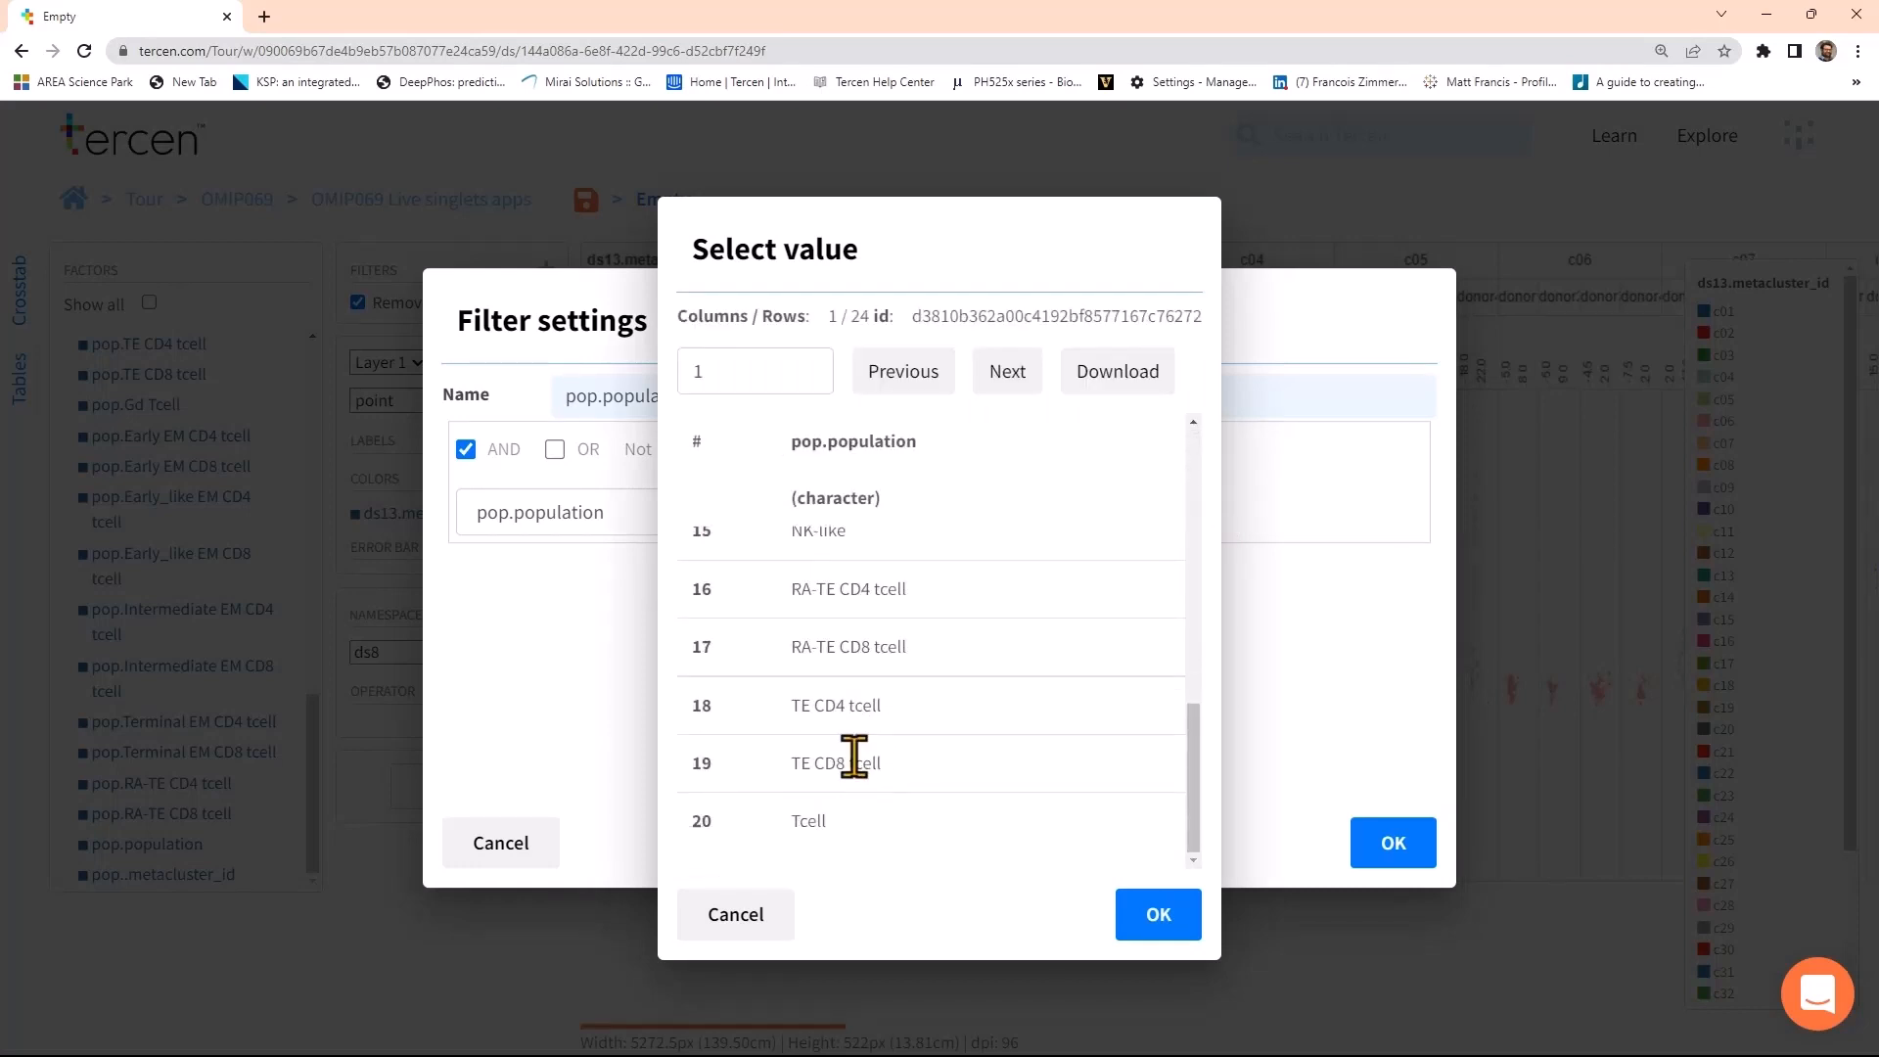
left_click(851, 826)
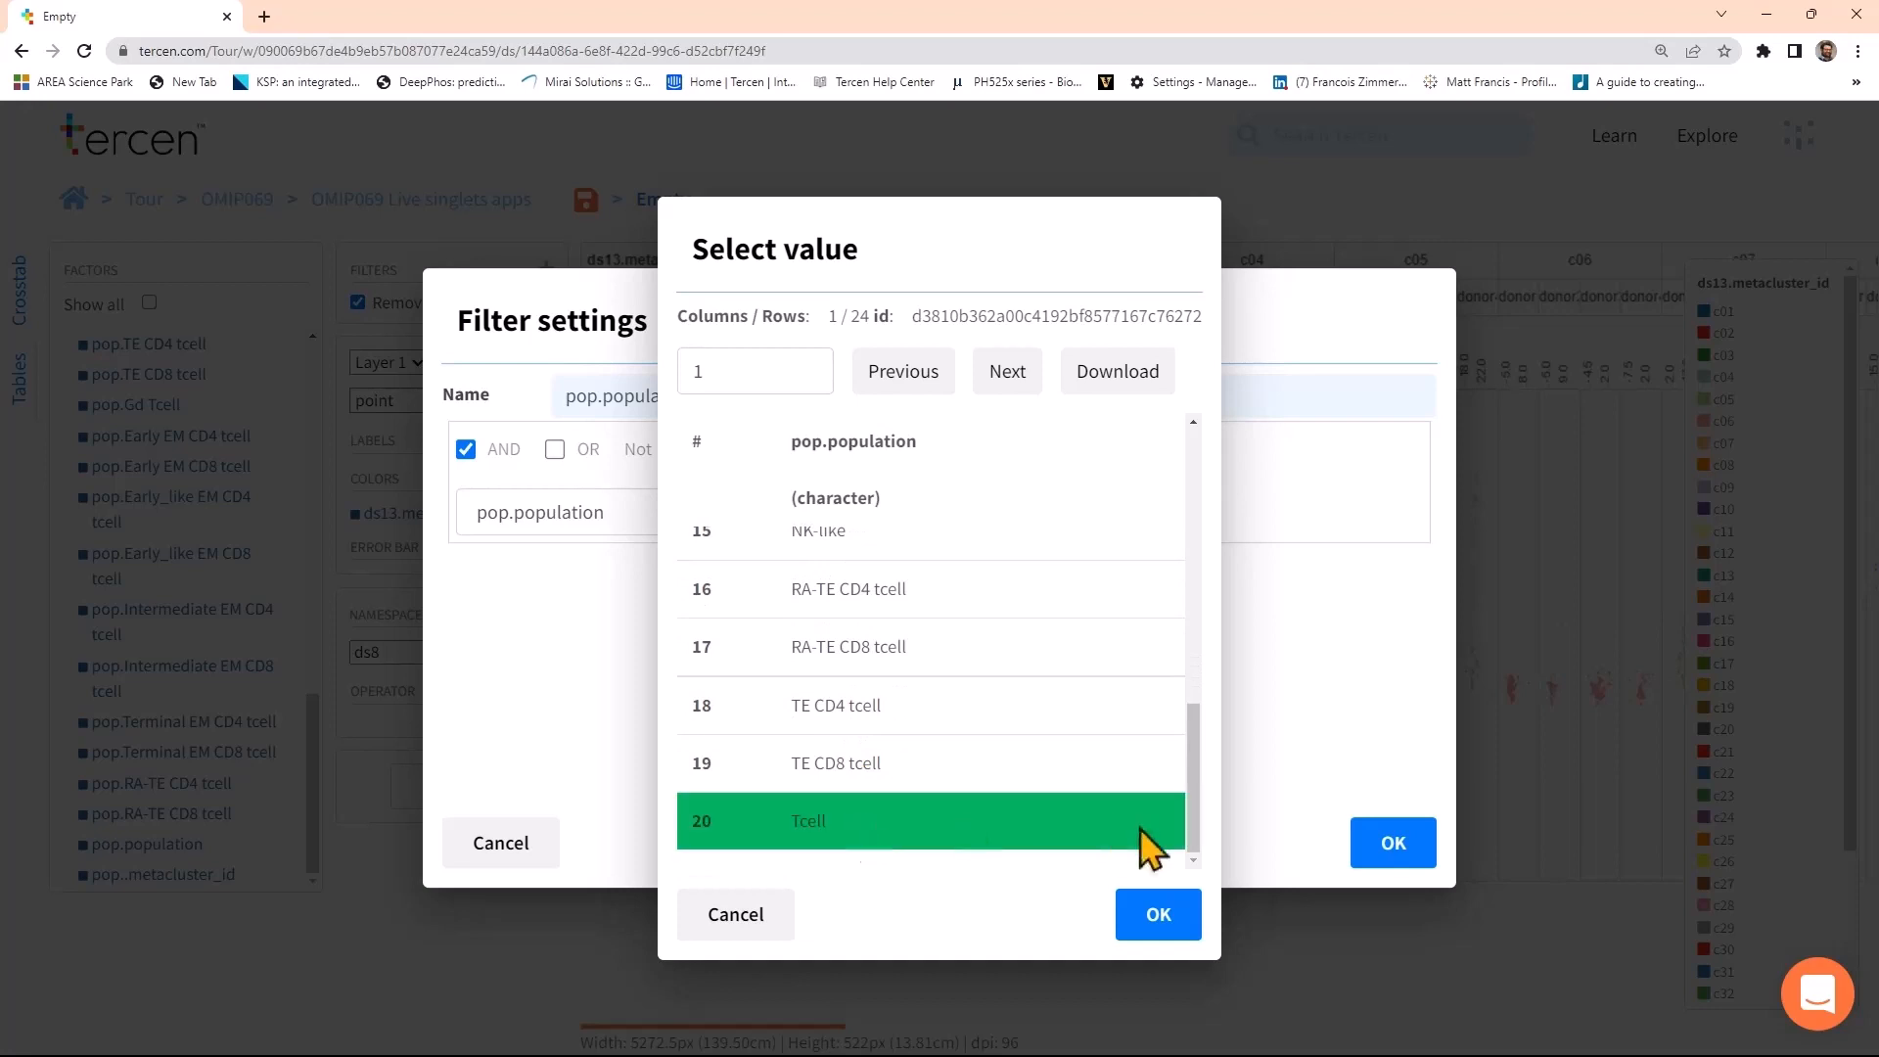
left_click(1159, 914)
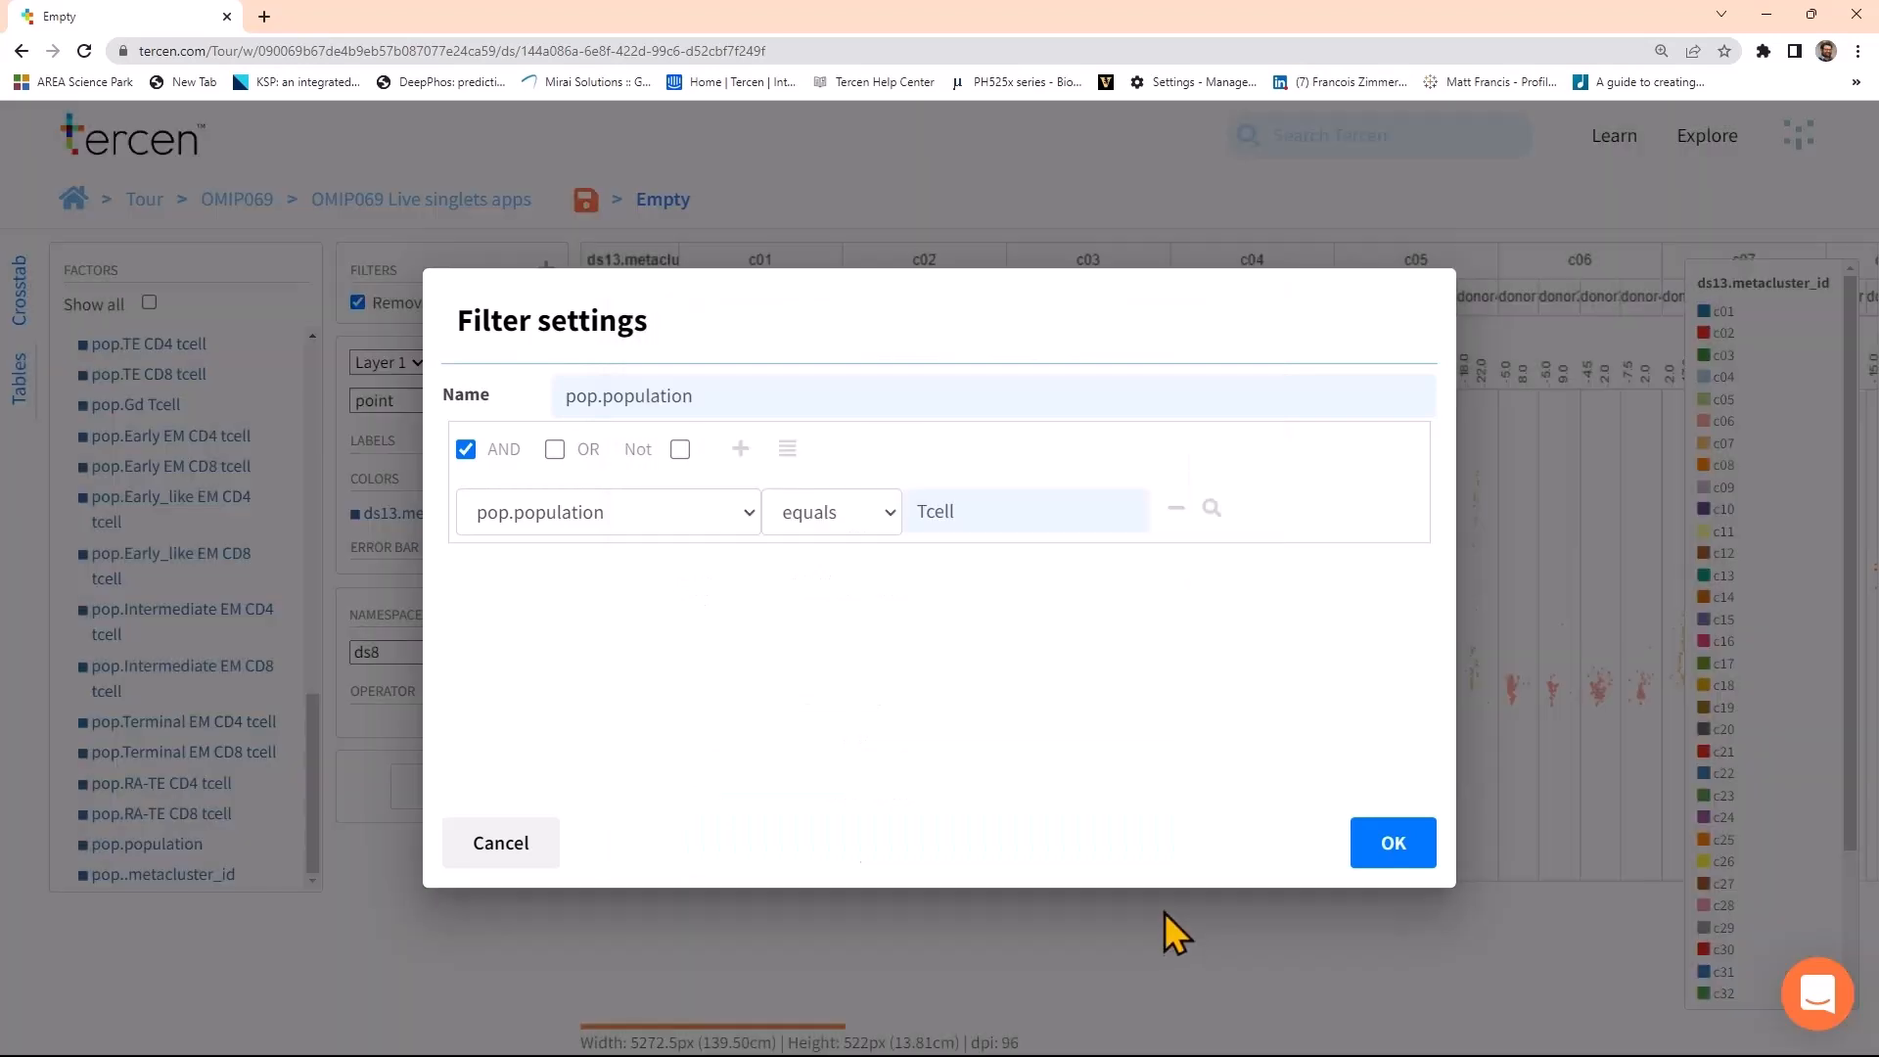
left_click(1393, 843)
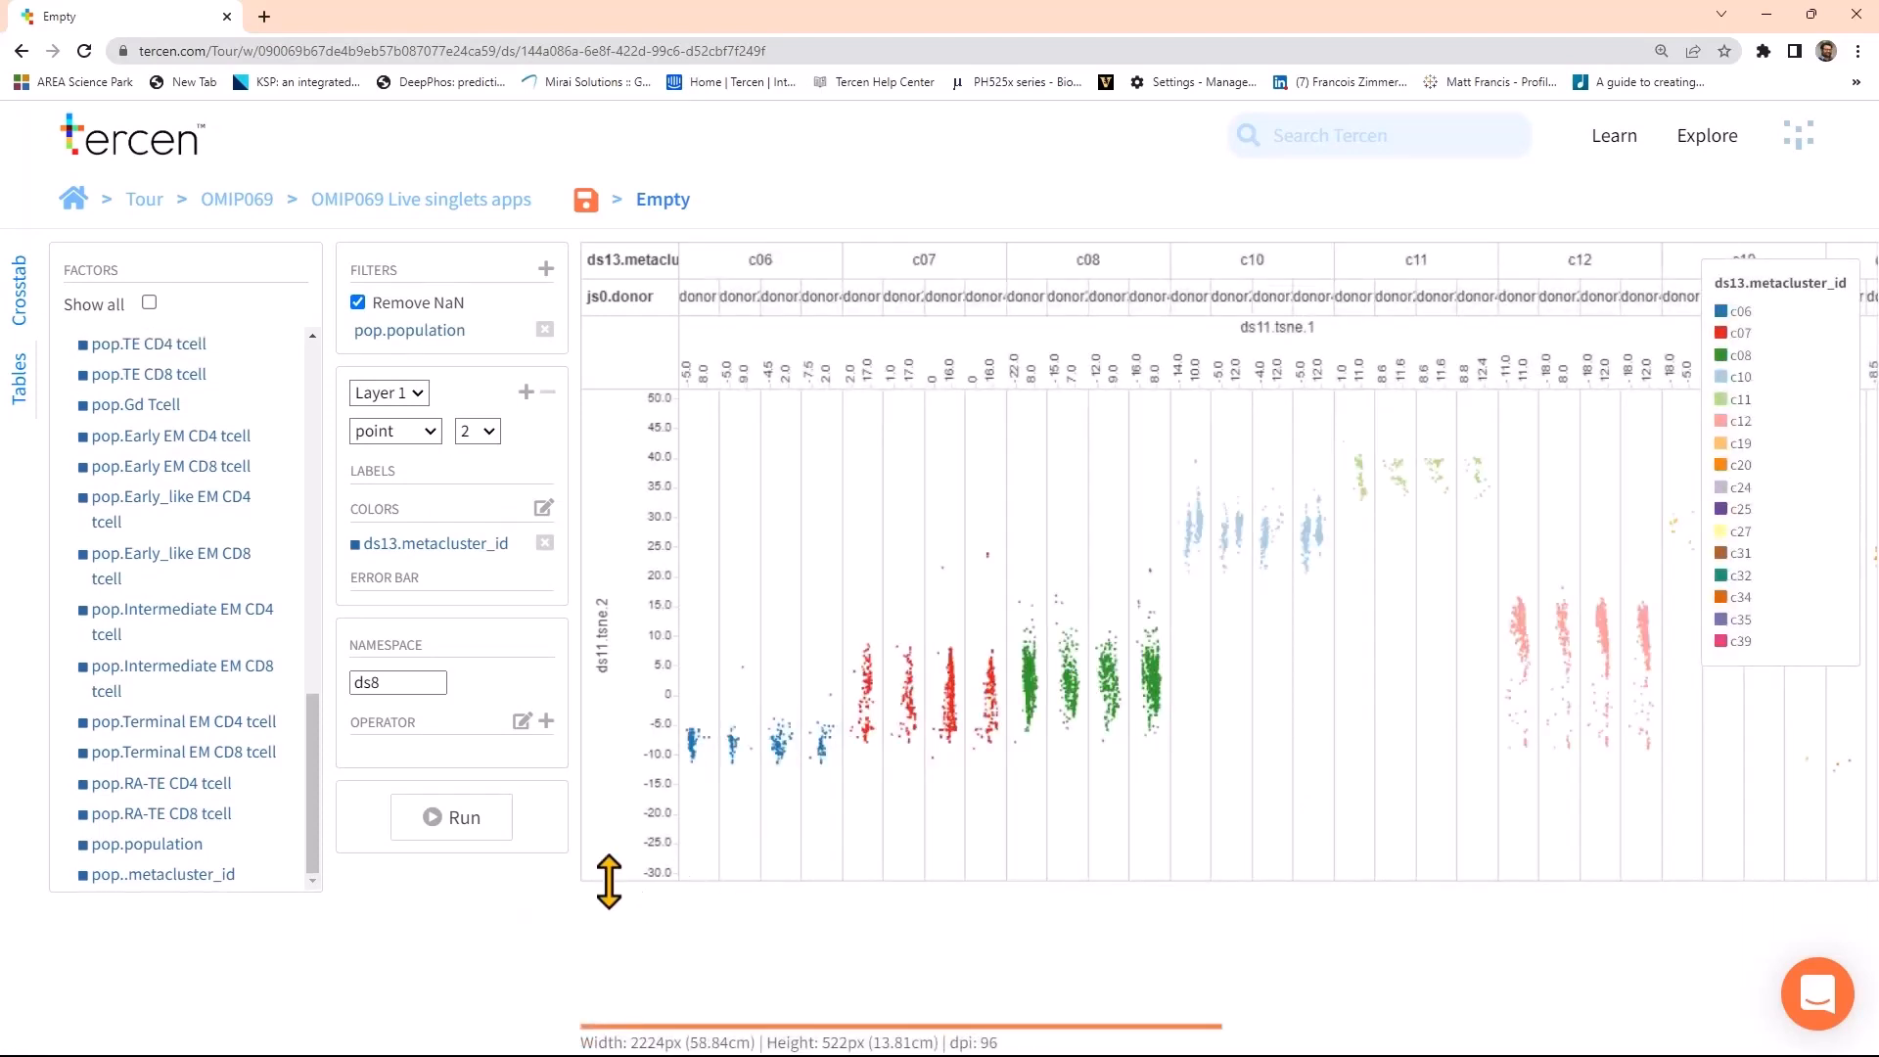
Reduce the plot's height to about 349 px, return to the OMIP069 Live singlets apps workflow and save it
left_click_drag(617, 884, 644, 669)
mouse_move(843, 263)
left_mouse_down()
mouse_move(749, 266)
mouse_move(952, 268)
mouse_move(841, 283)
left_mouse_up()
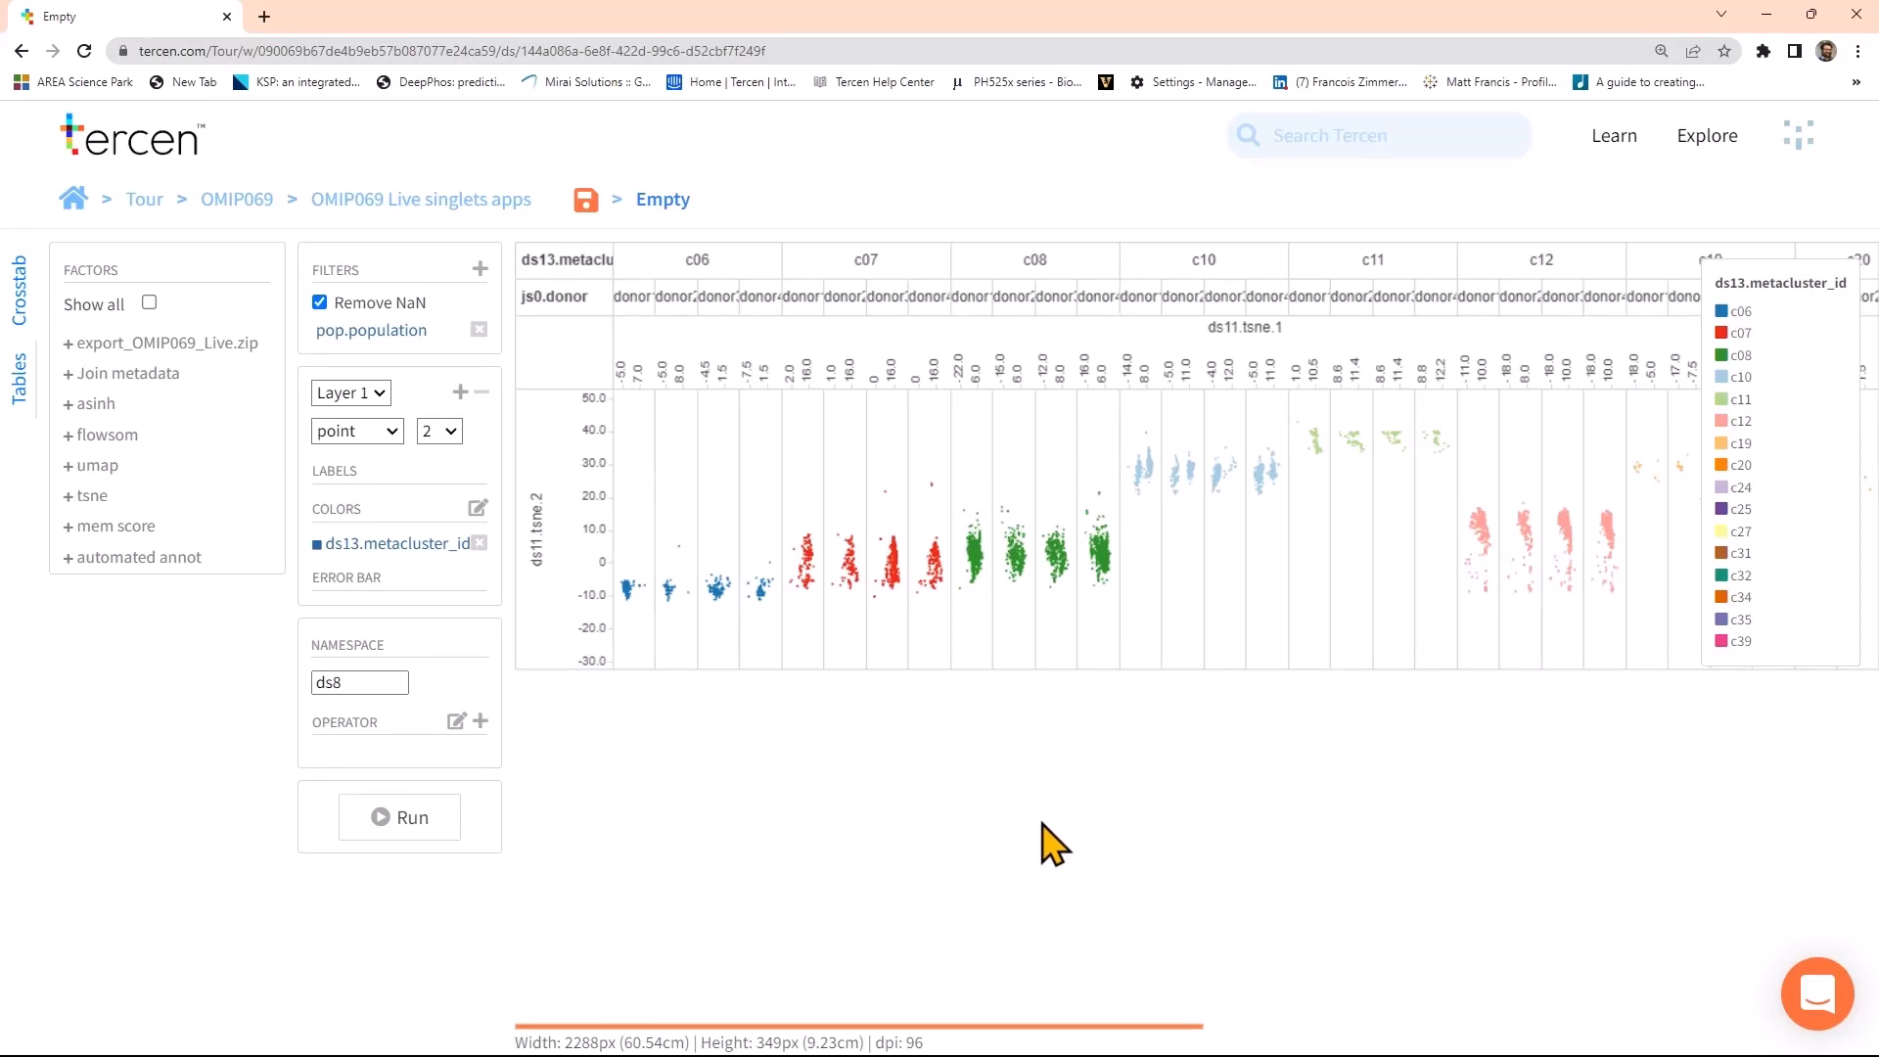
left_click(473, 201)
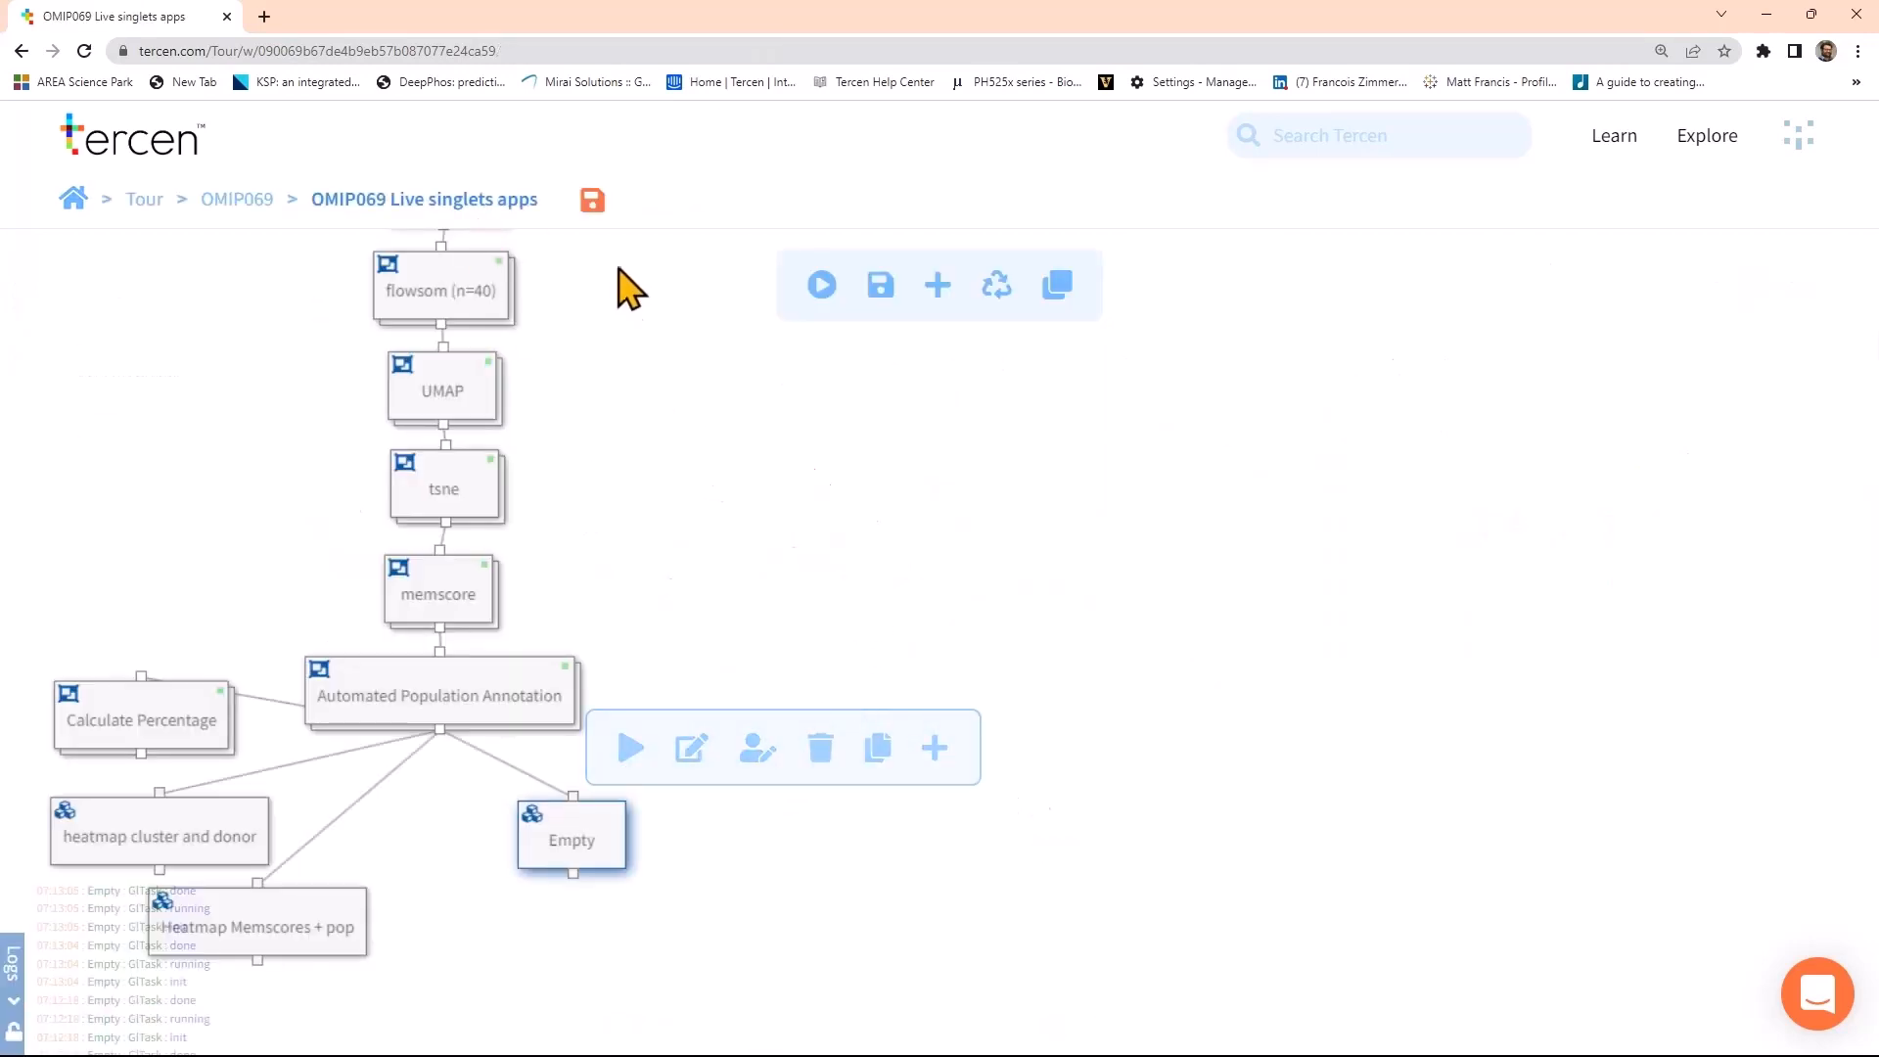
left_click(594, 203)
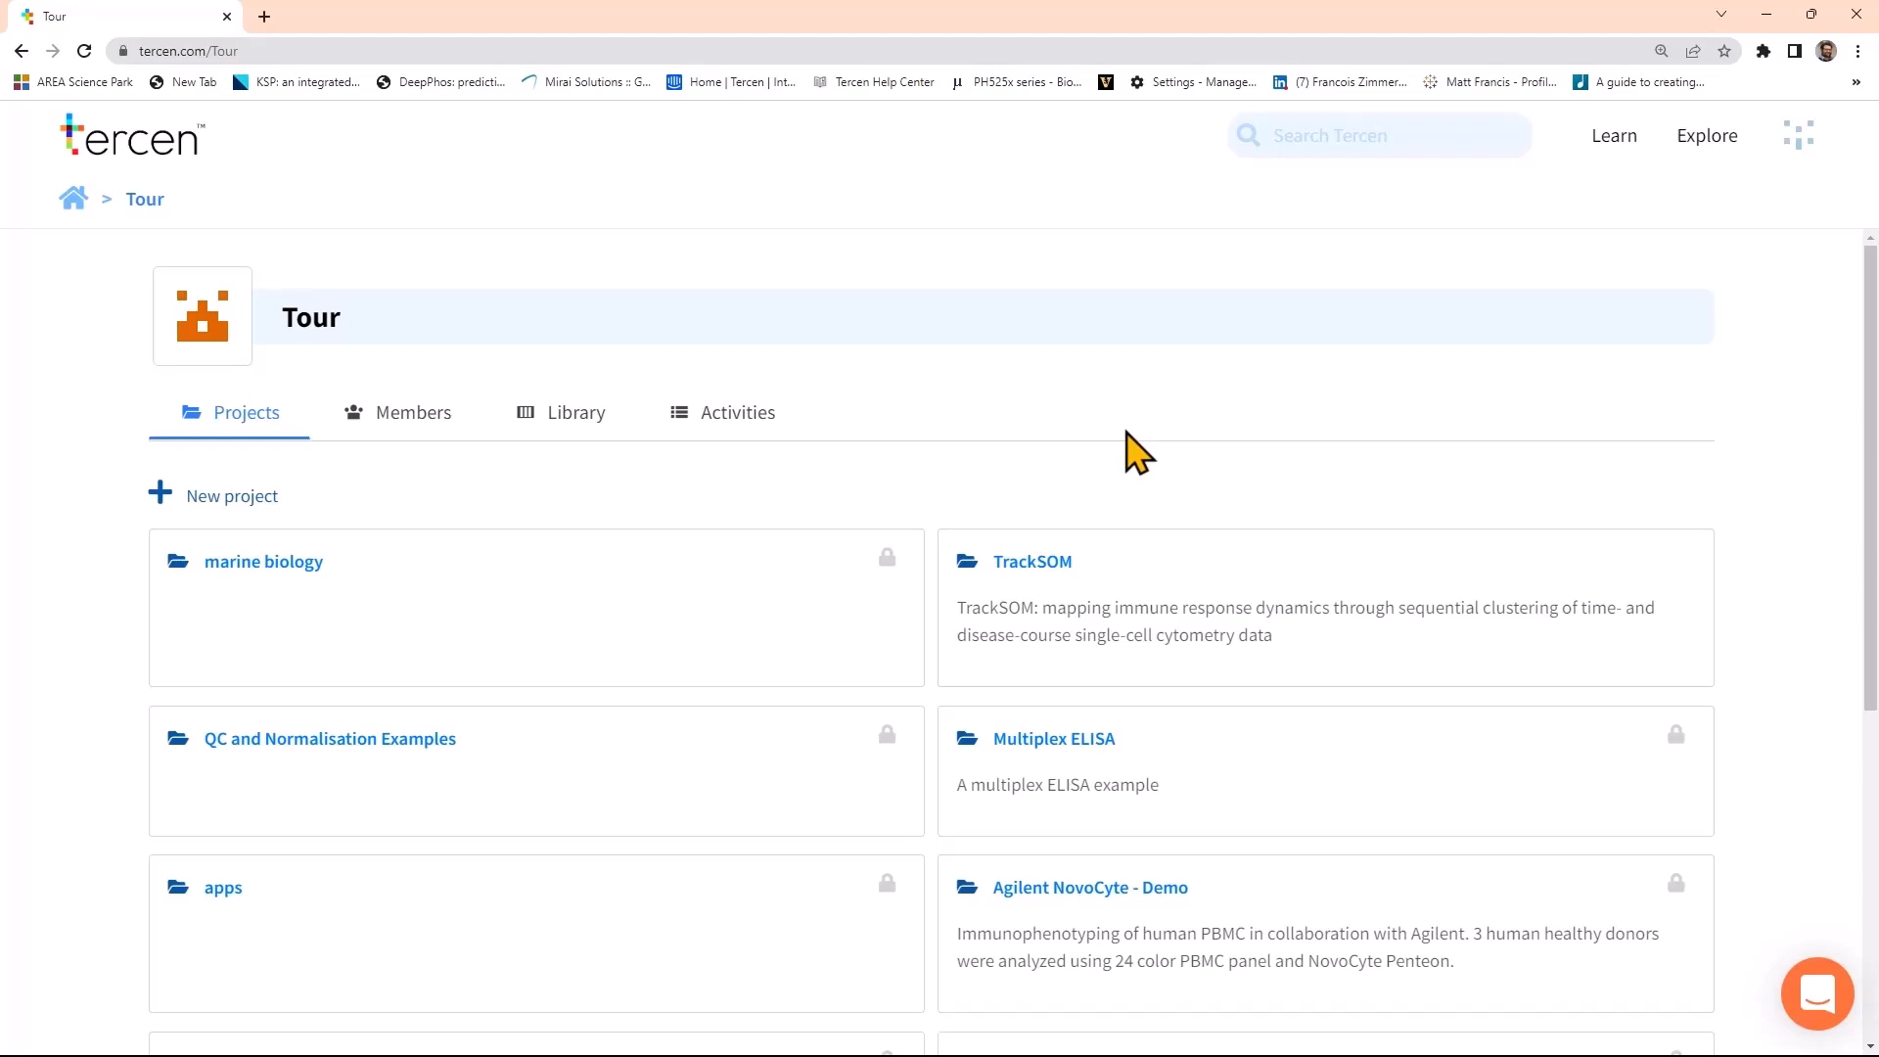
Open the Tour team's TrackSOM project and read the README's Data and Publication sections
left_click(1144, 565)
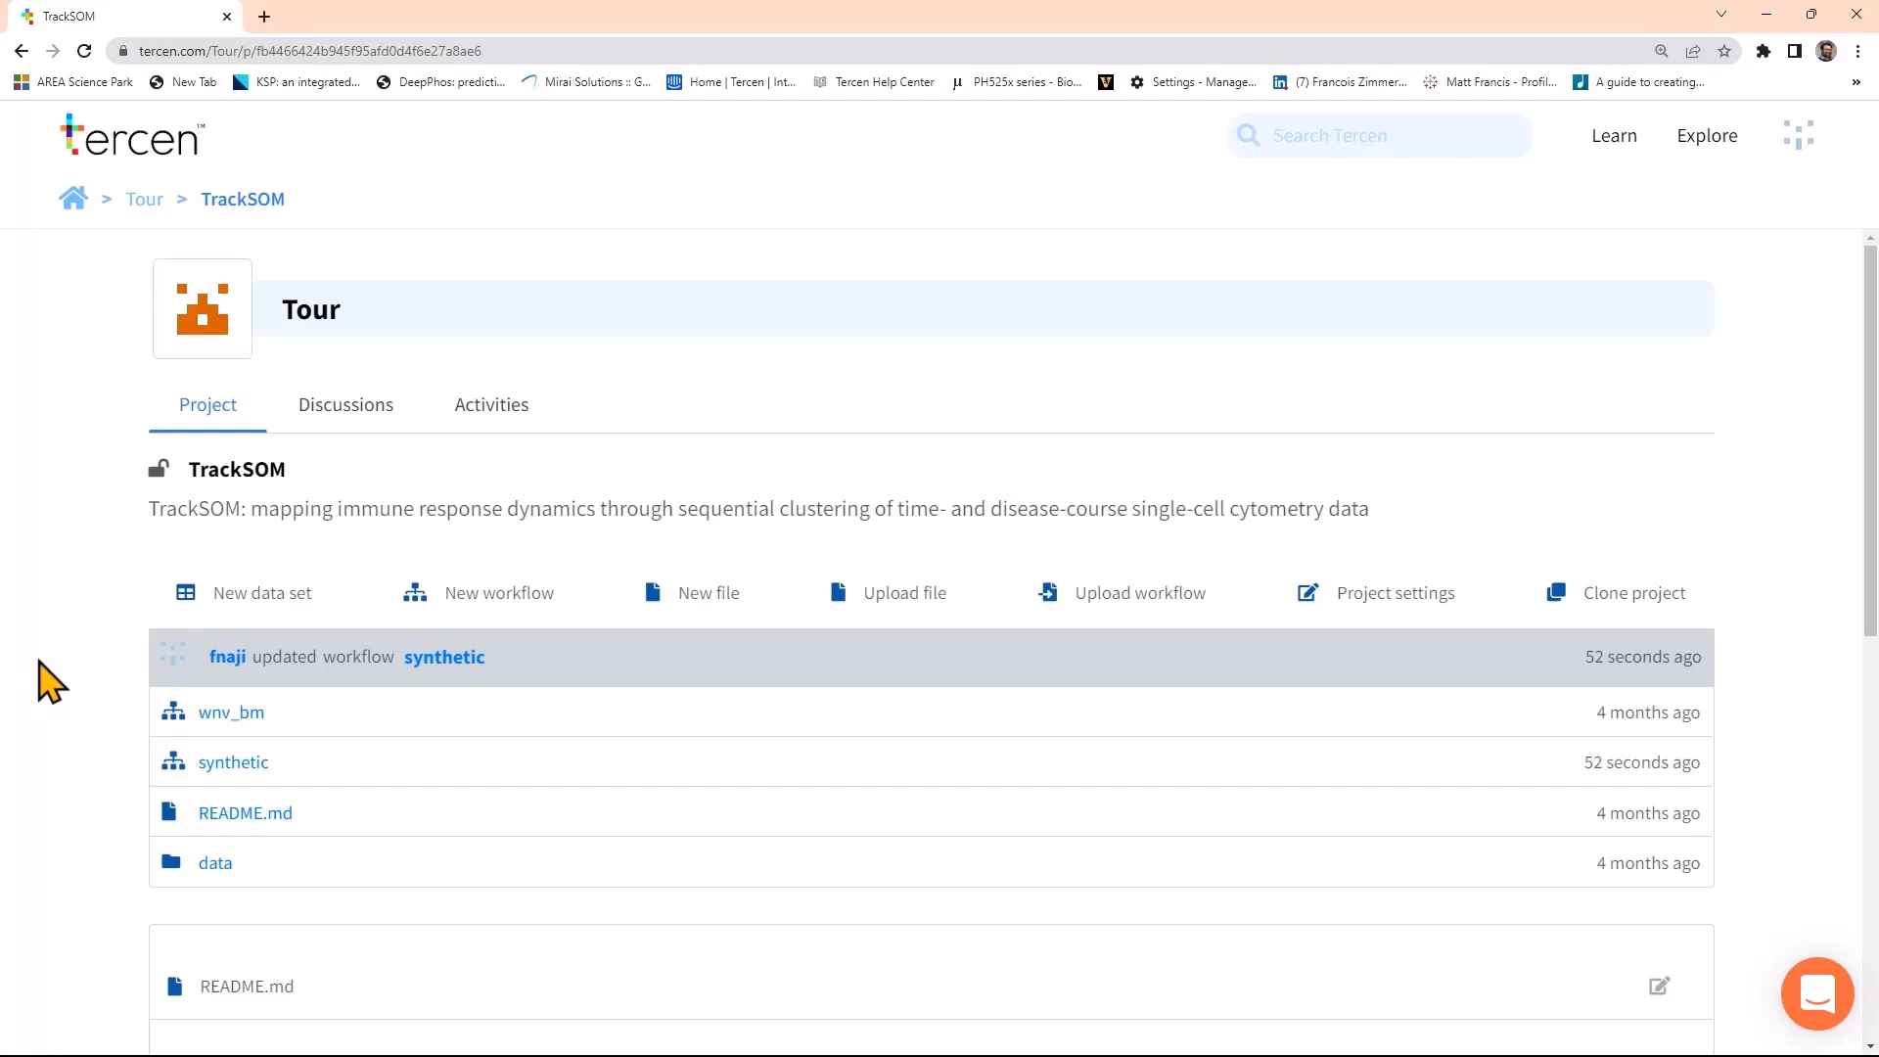
scroll(49, 682, "down", 8)
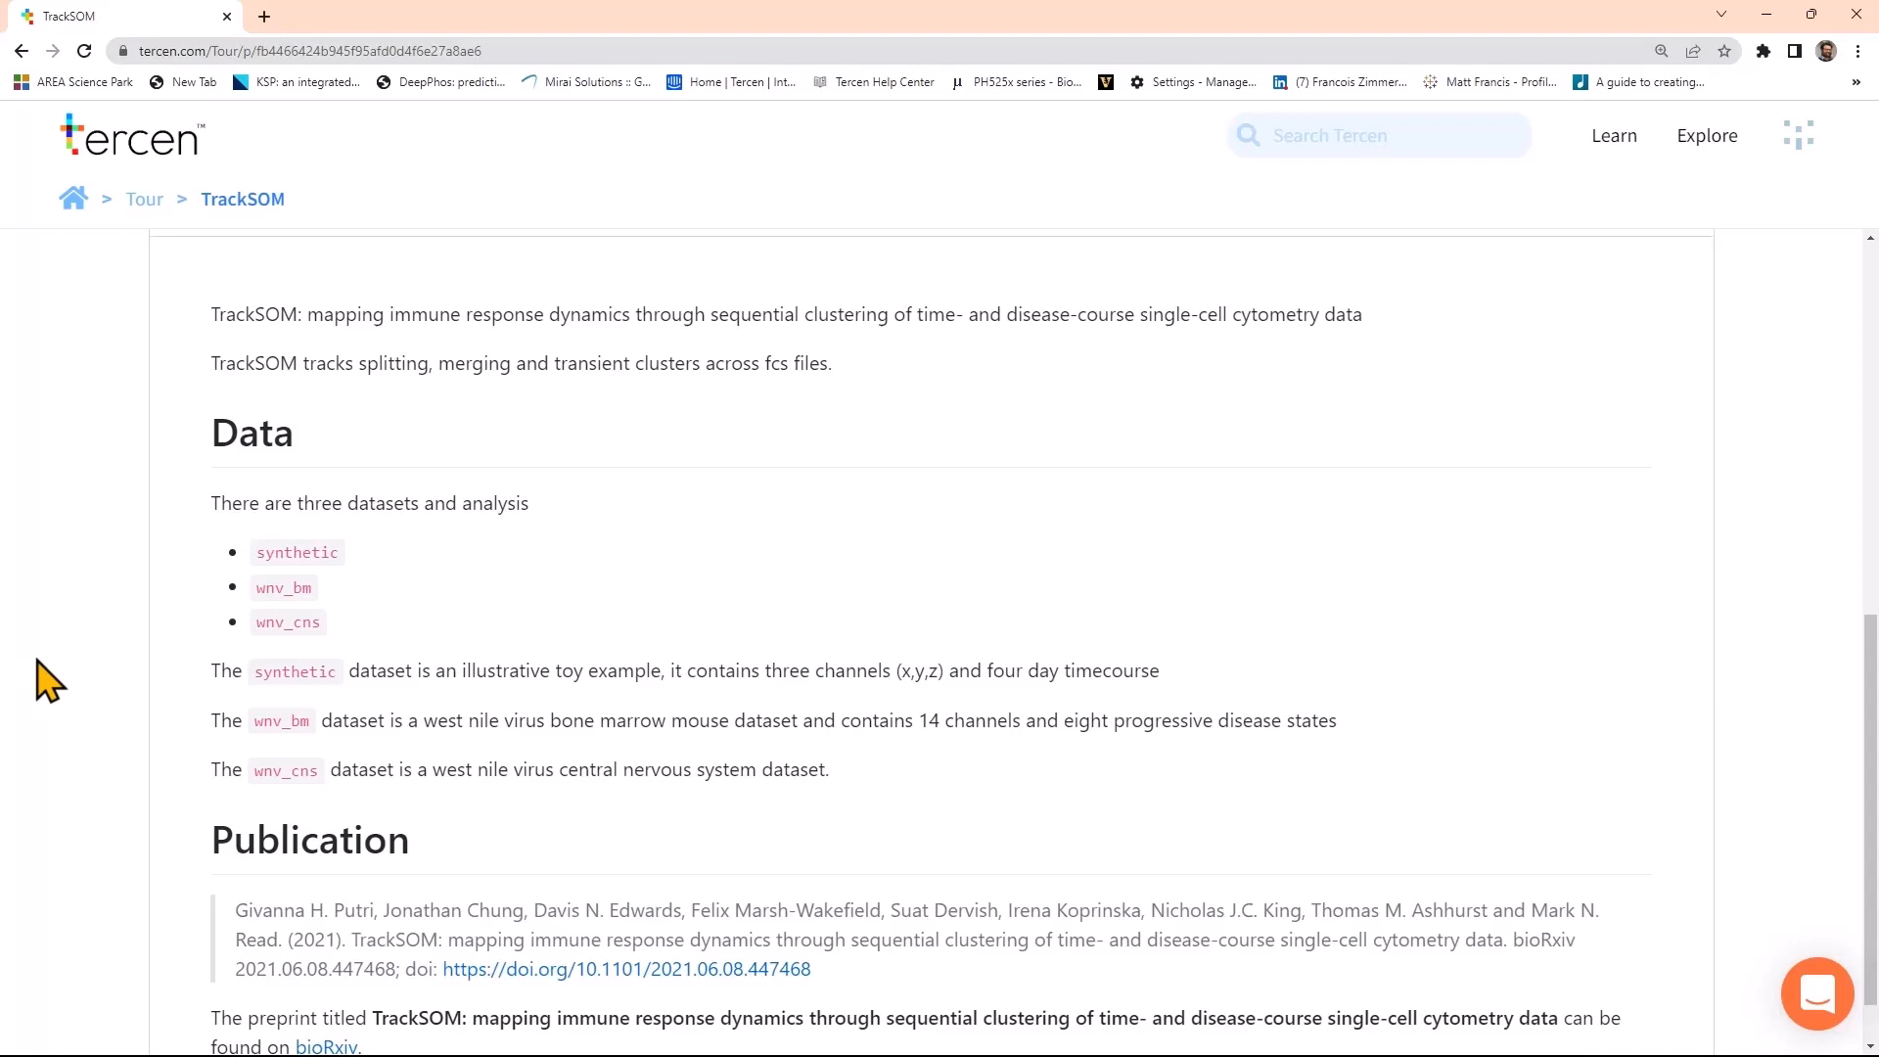
scroll(49, 682, "down", 1)
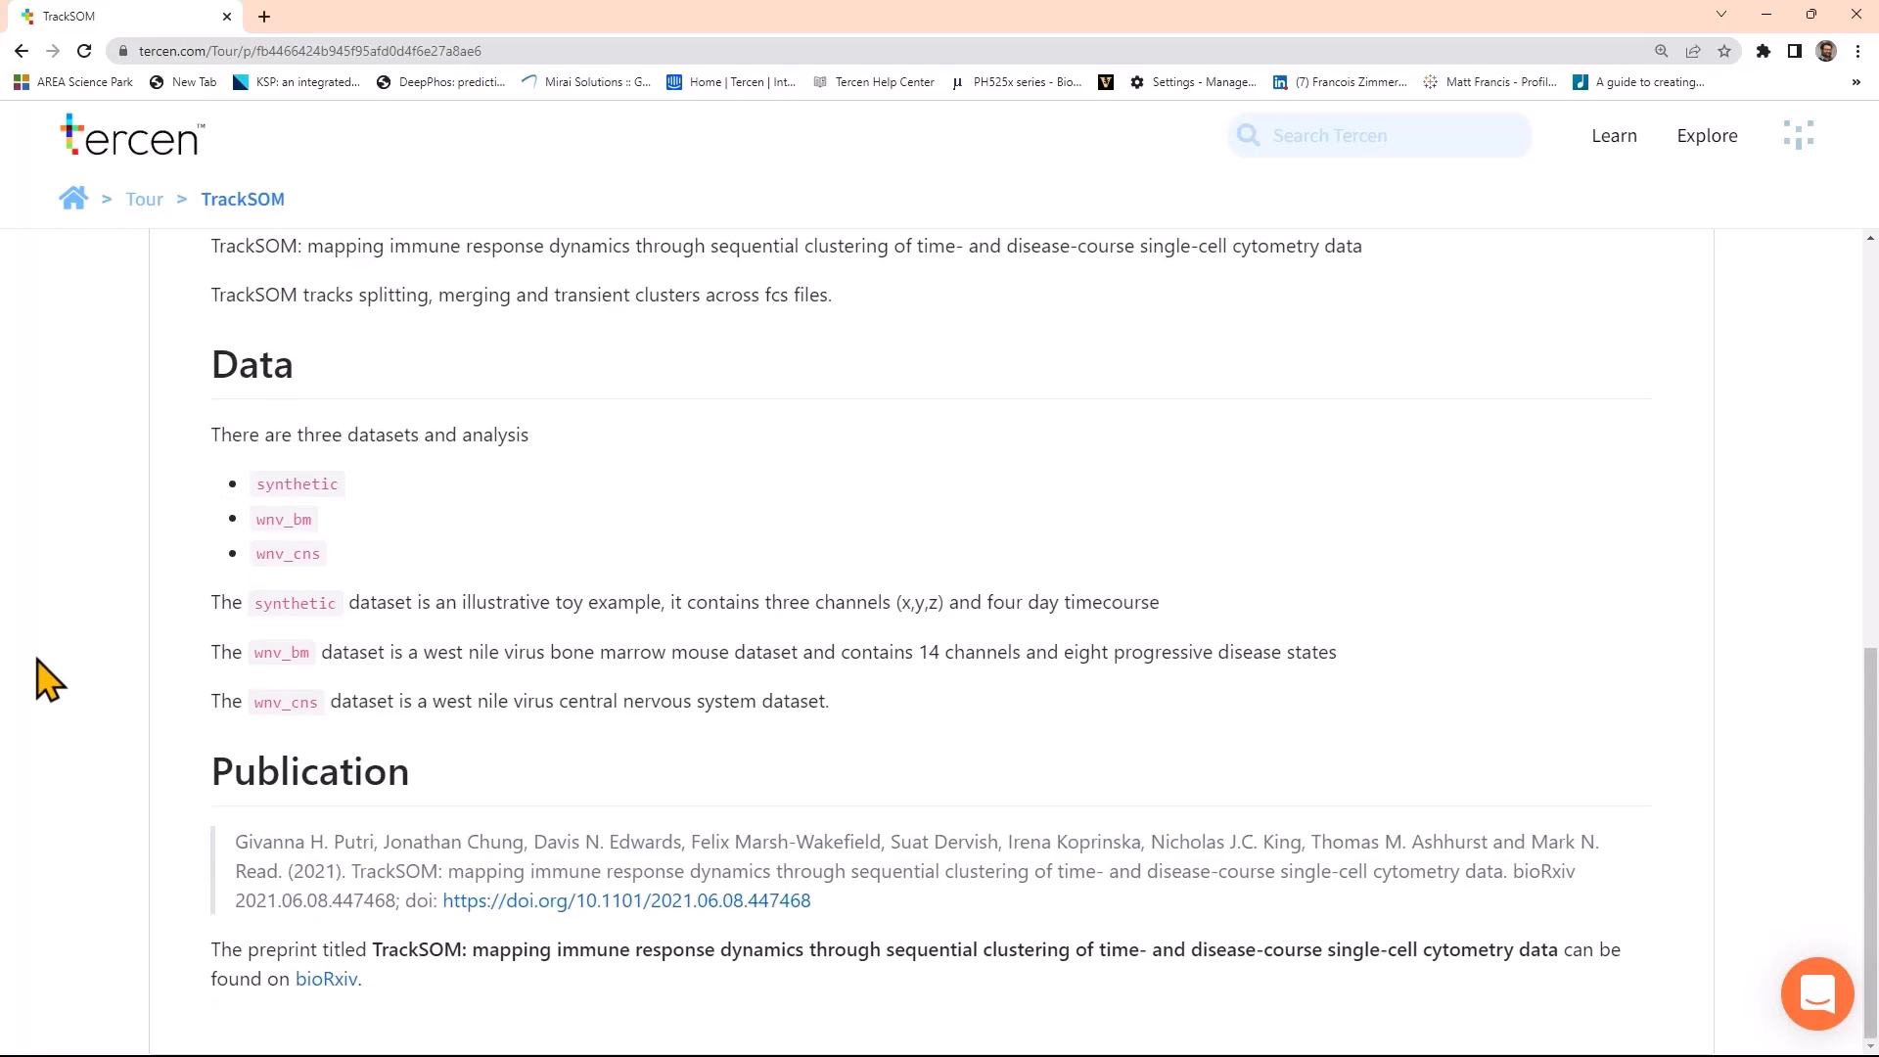
scroll(49, 682, "up", 7)
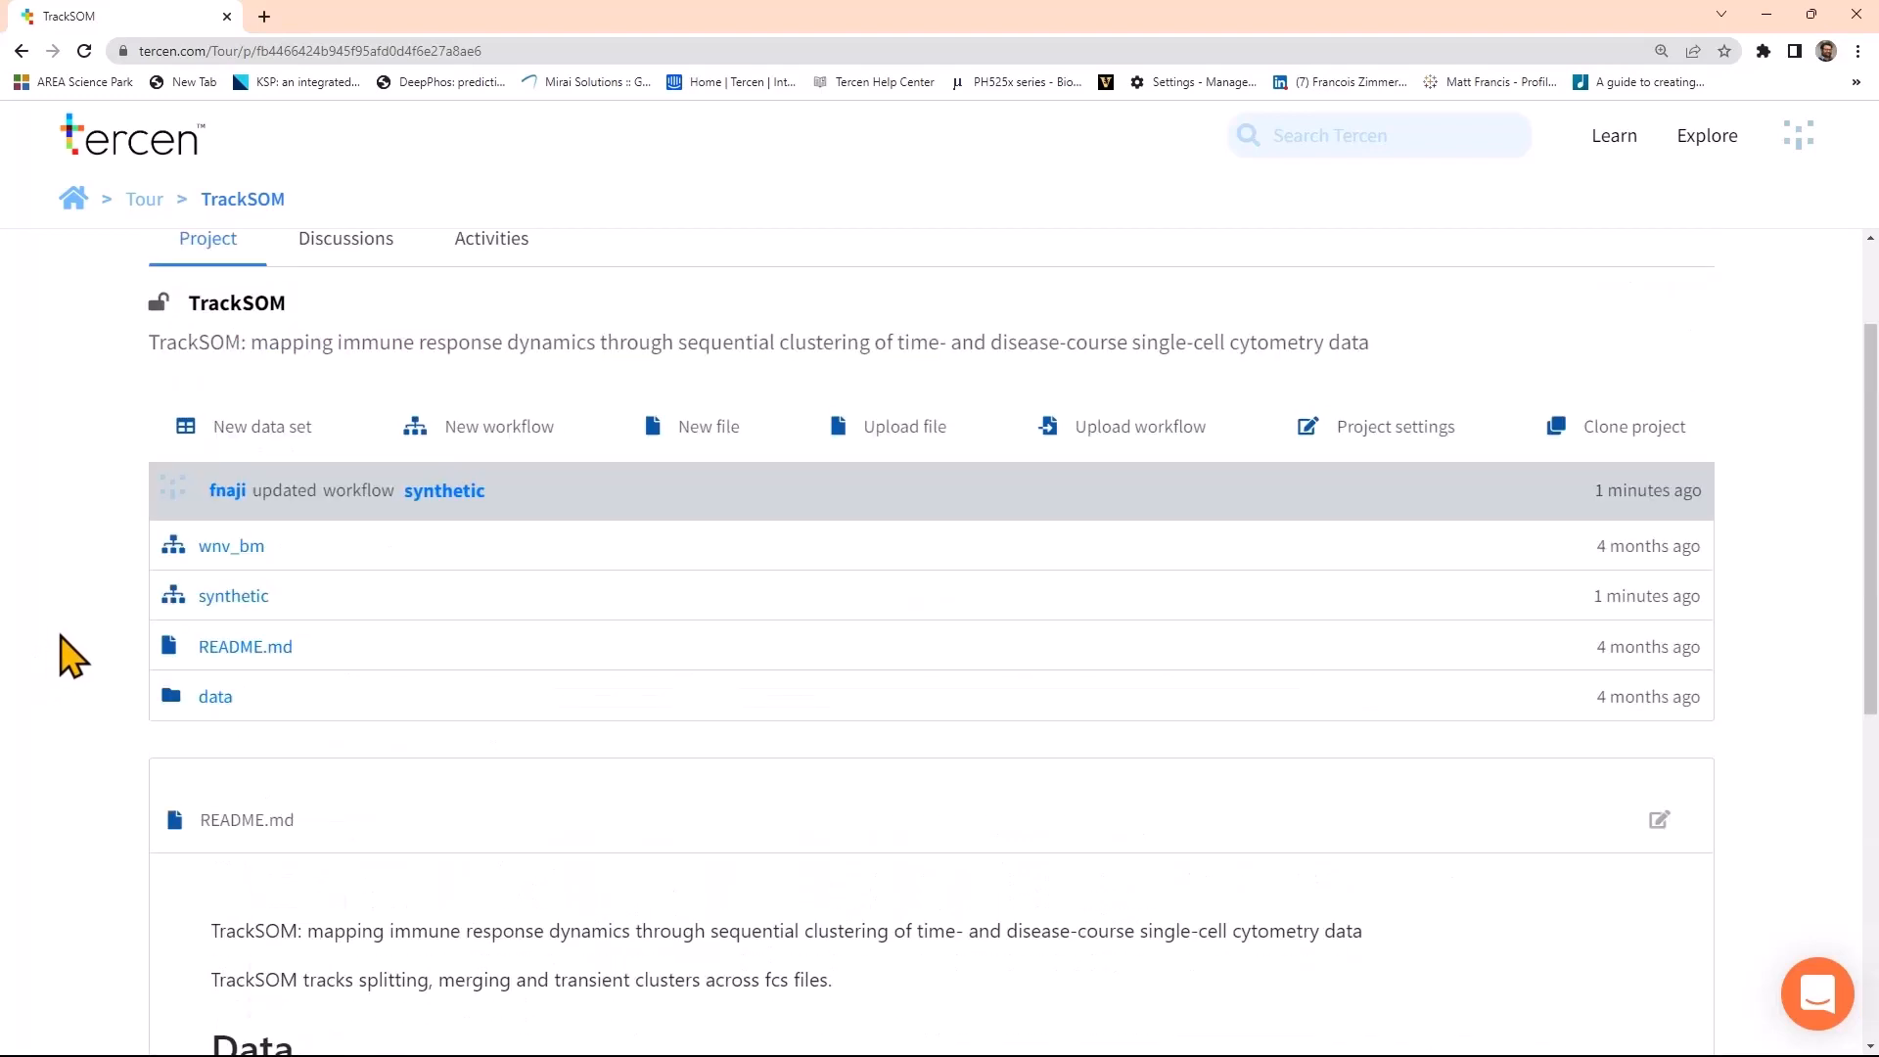
Open the synthetic workflow, view the progression step's t-SNE plots by day, save and return to the workflow
left_click(235, 599)
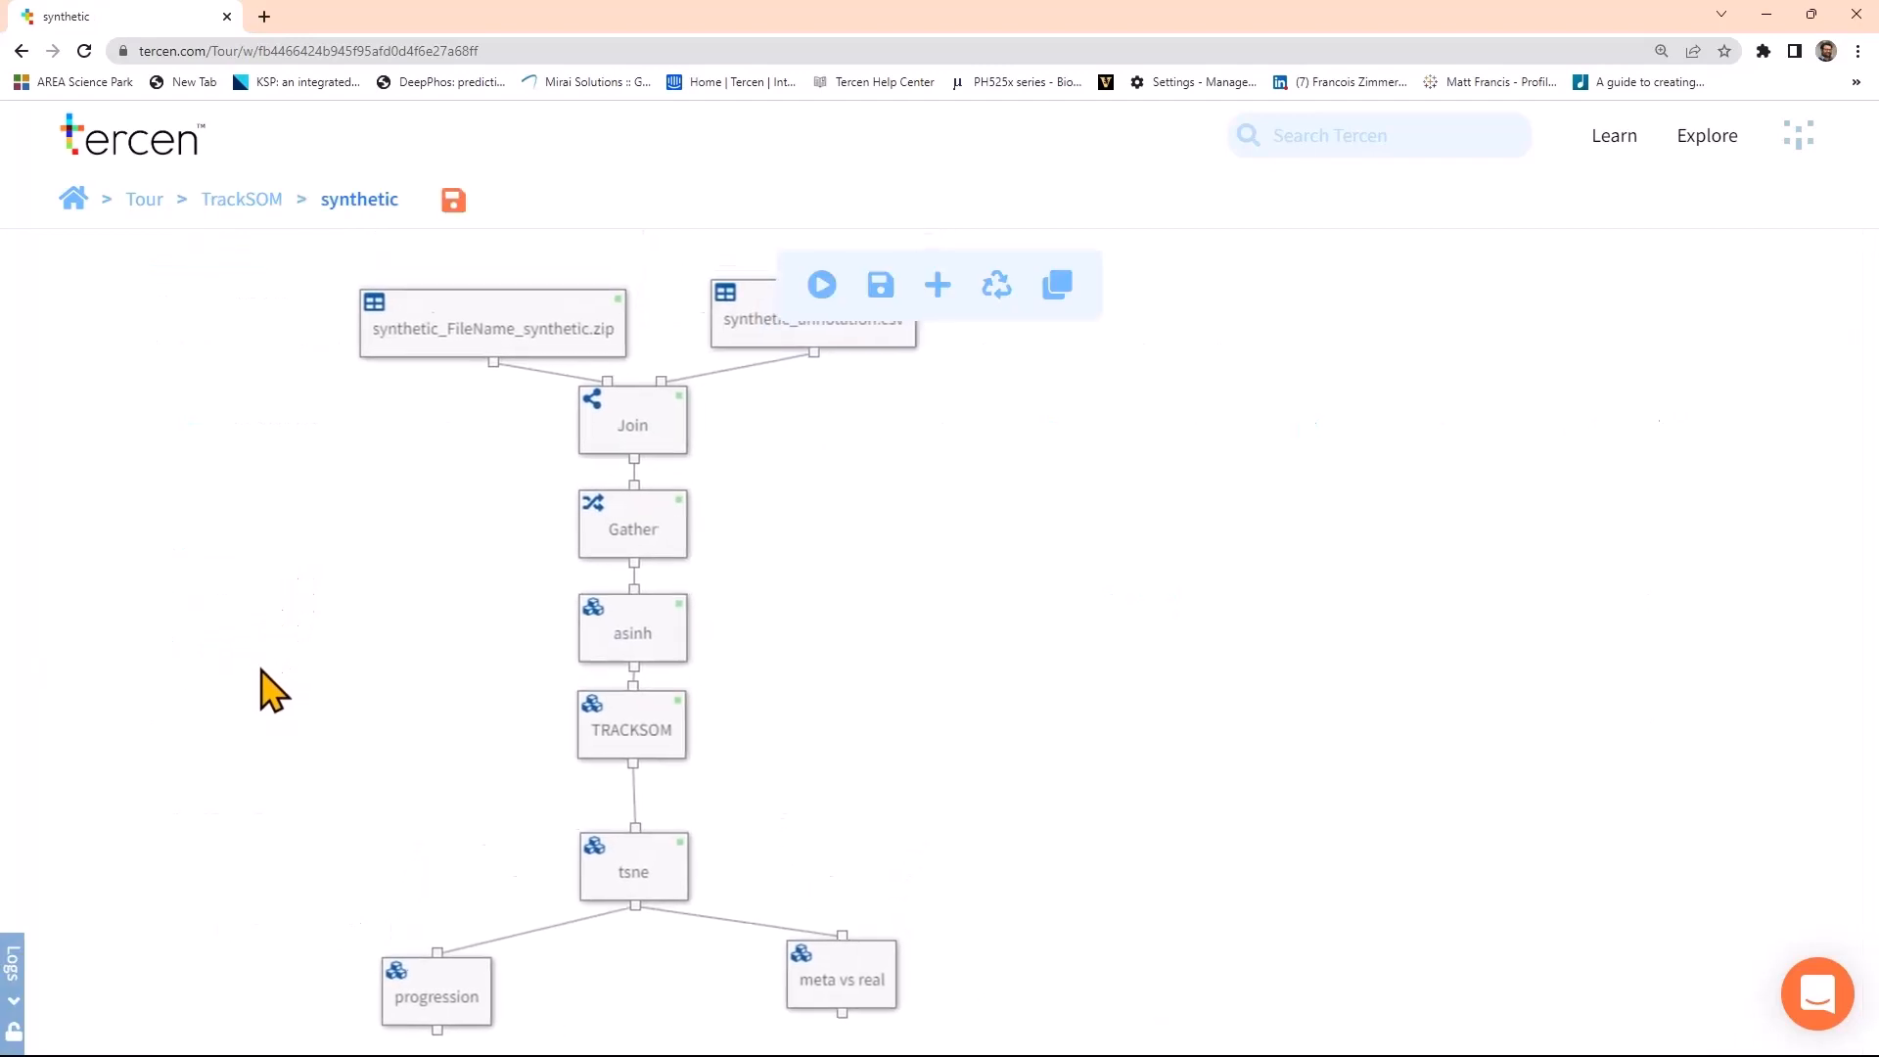
left_click_drag(265, 666, 240, 669)
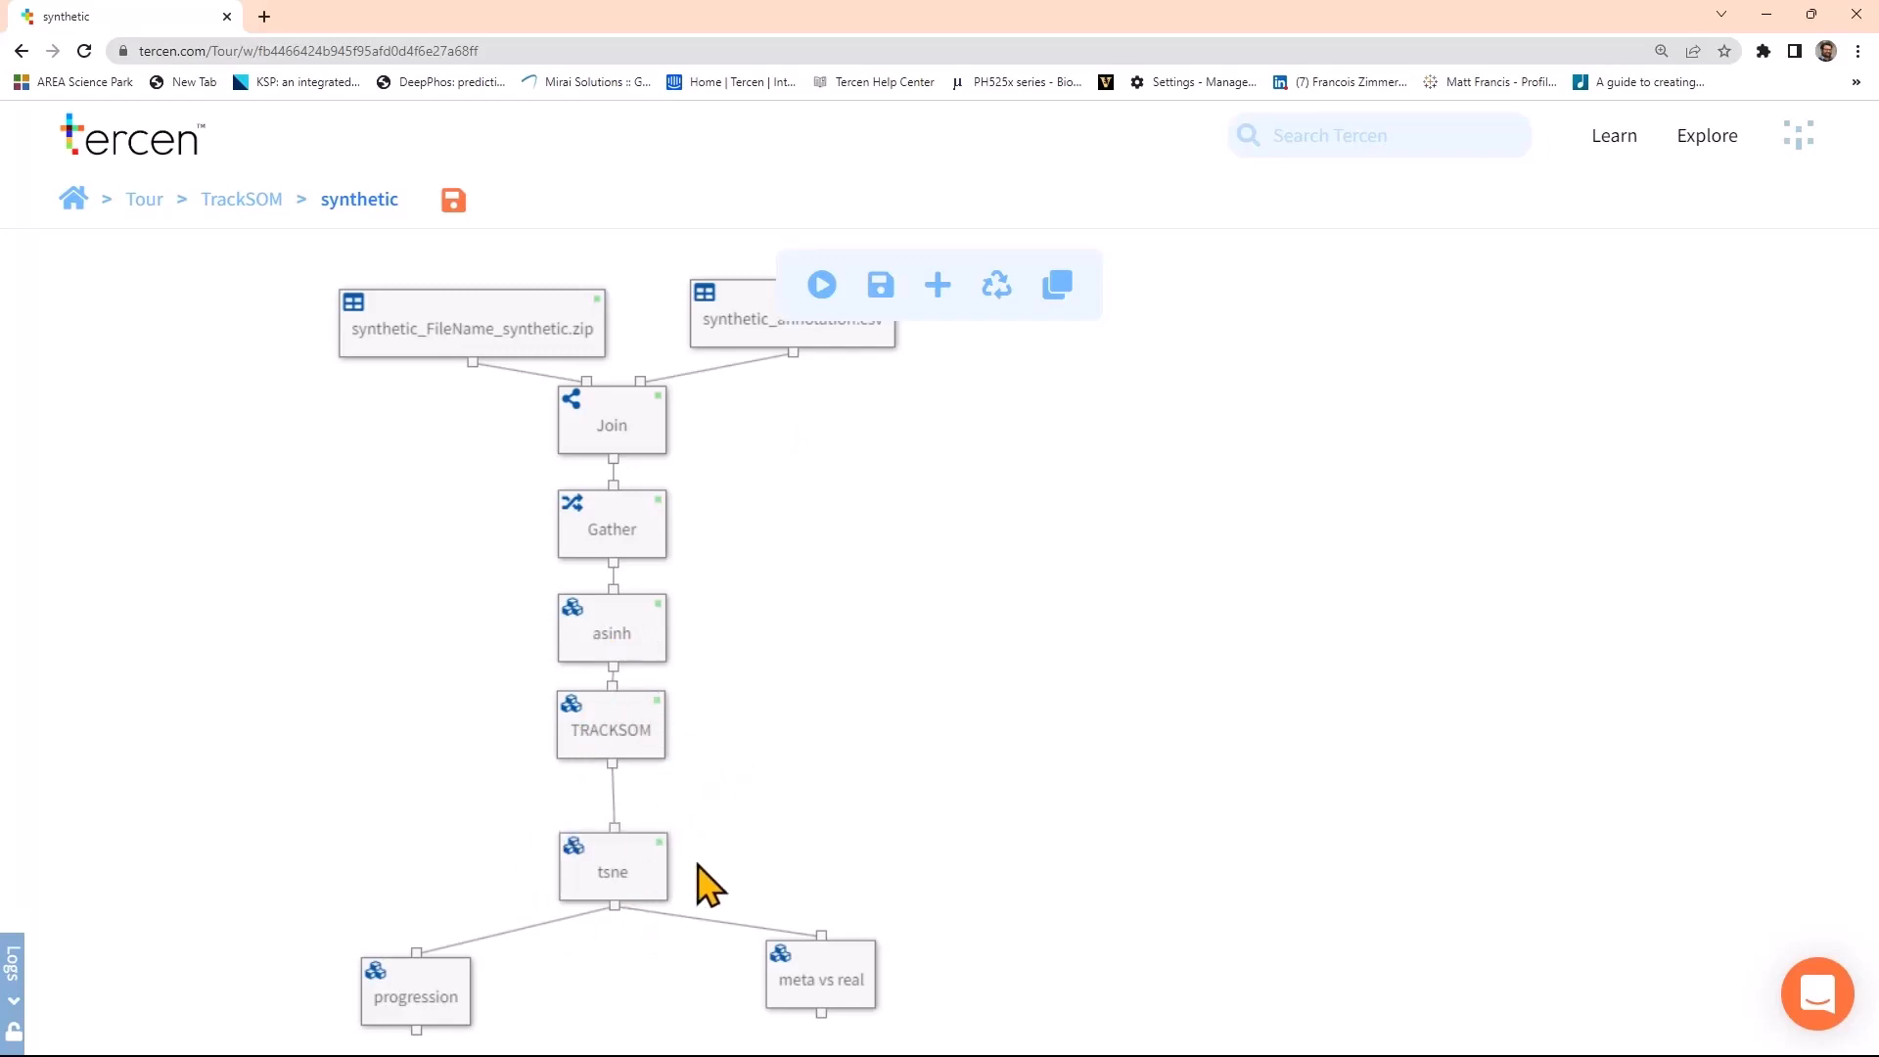
double_click(426, 998)
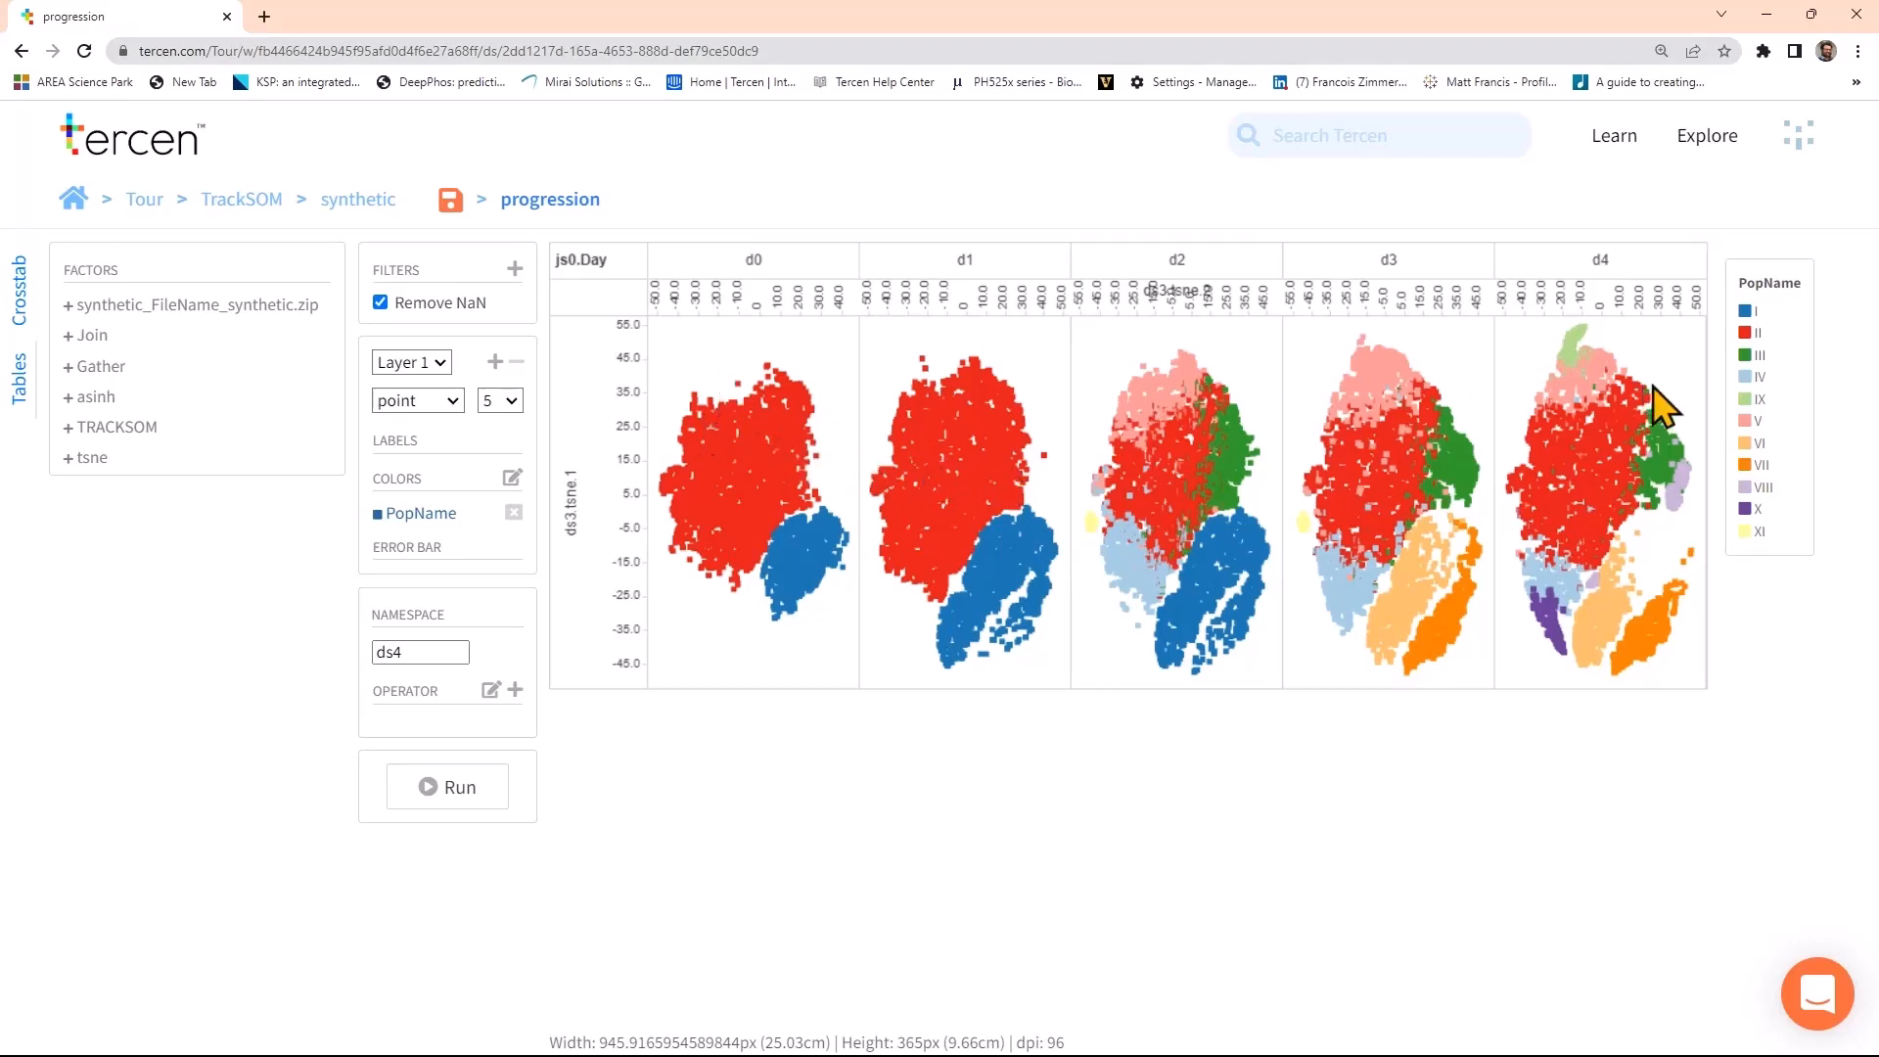
left_click(448, 207)
left_click(360, 200)
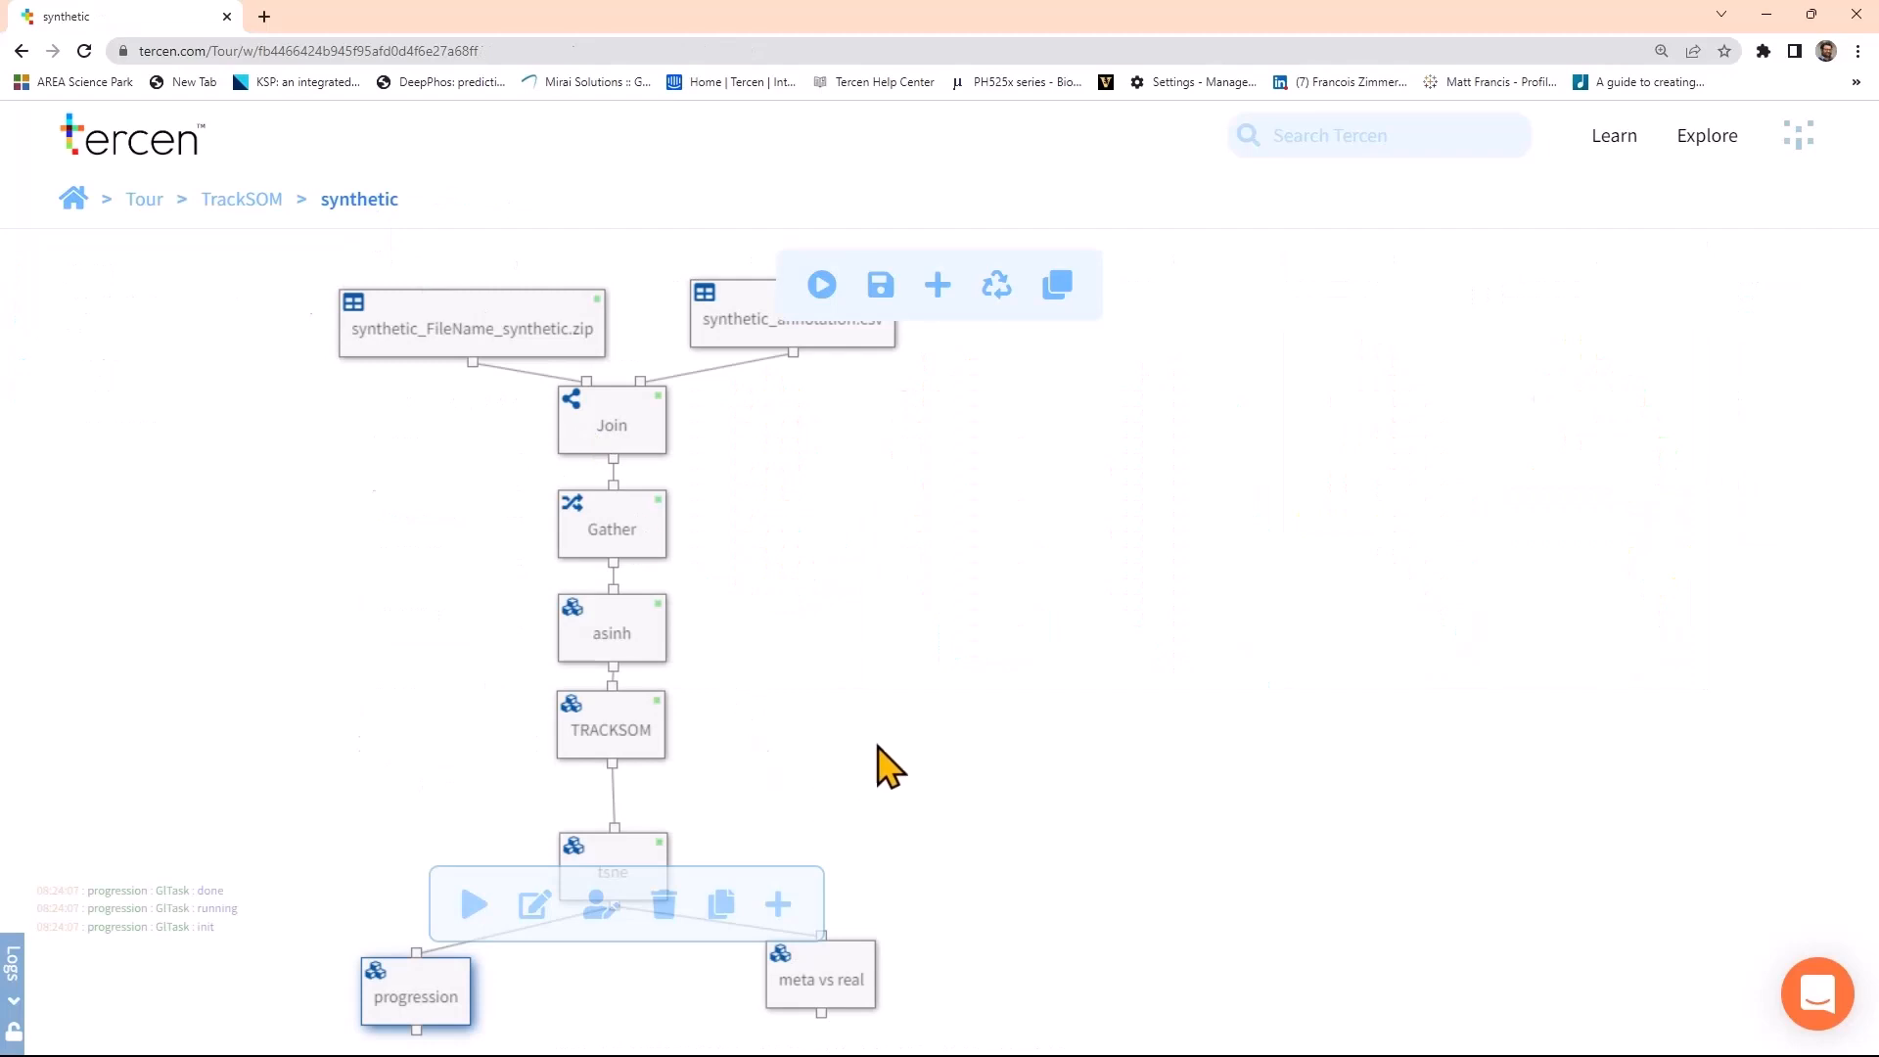
View the meta vs real step and examine metacluster lineage rows A and B across the days
double_click(849, 970)
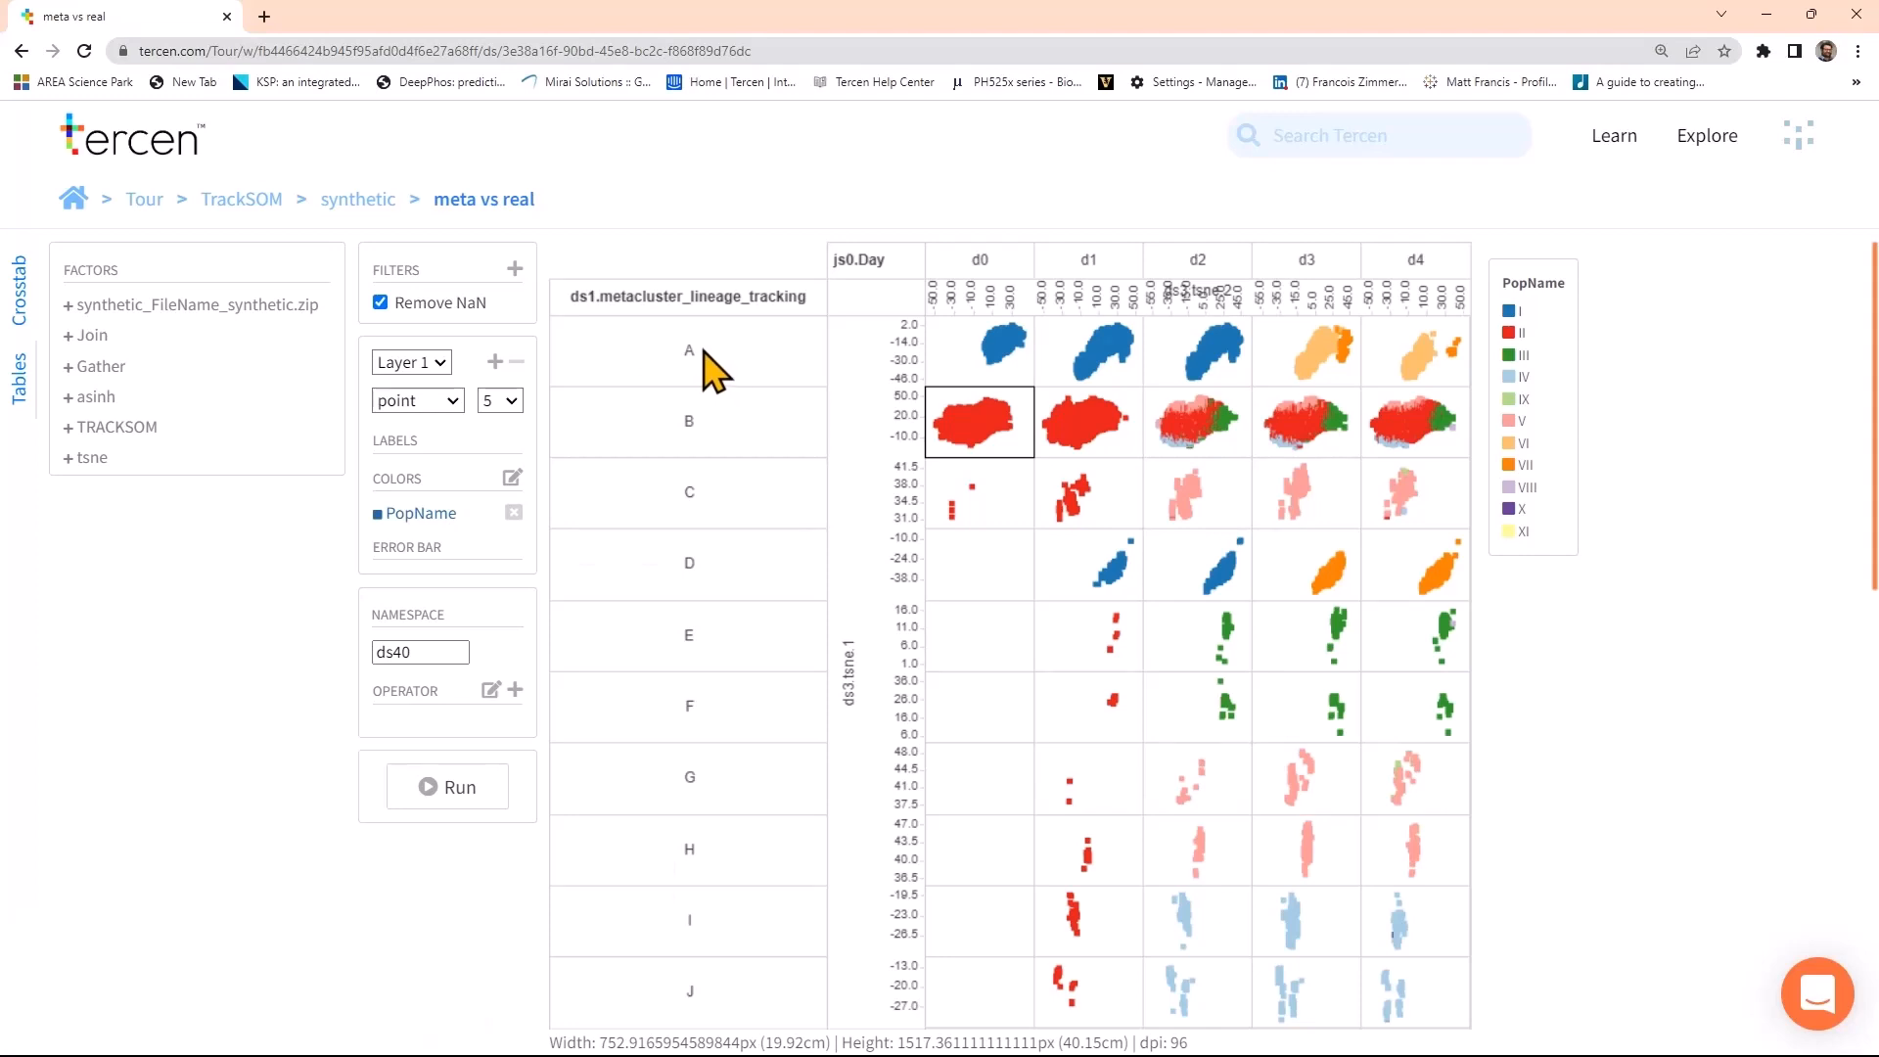
left_click(704, 351)
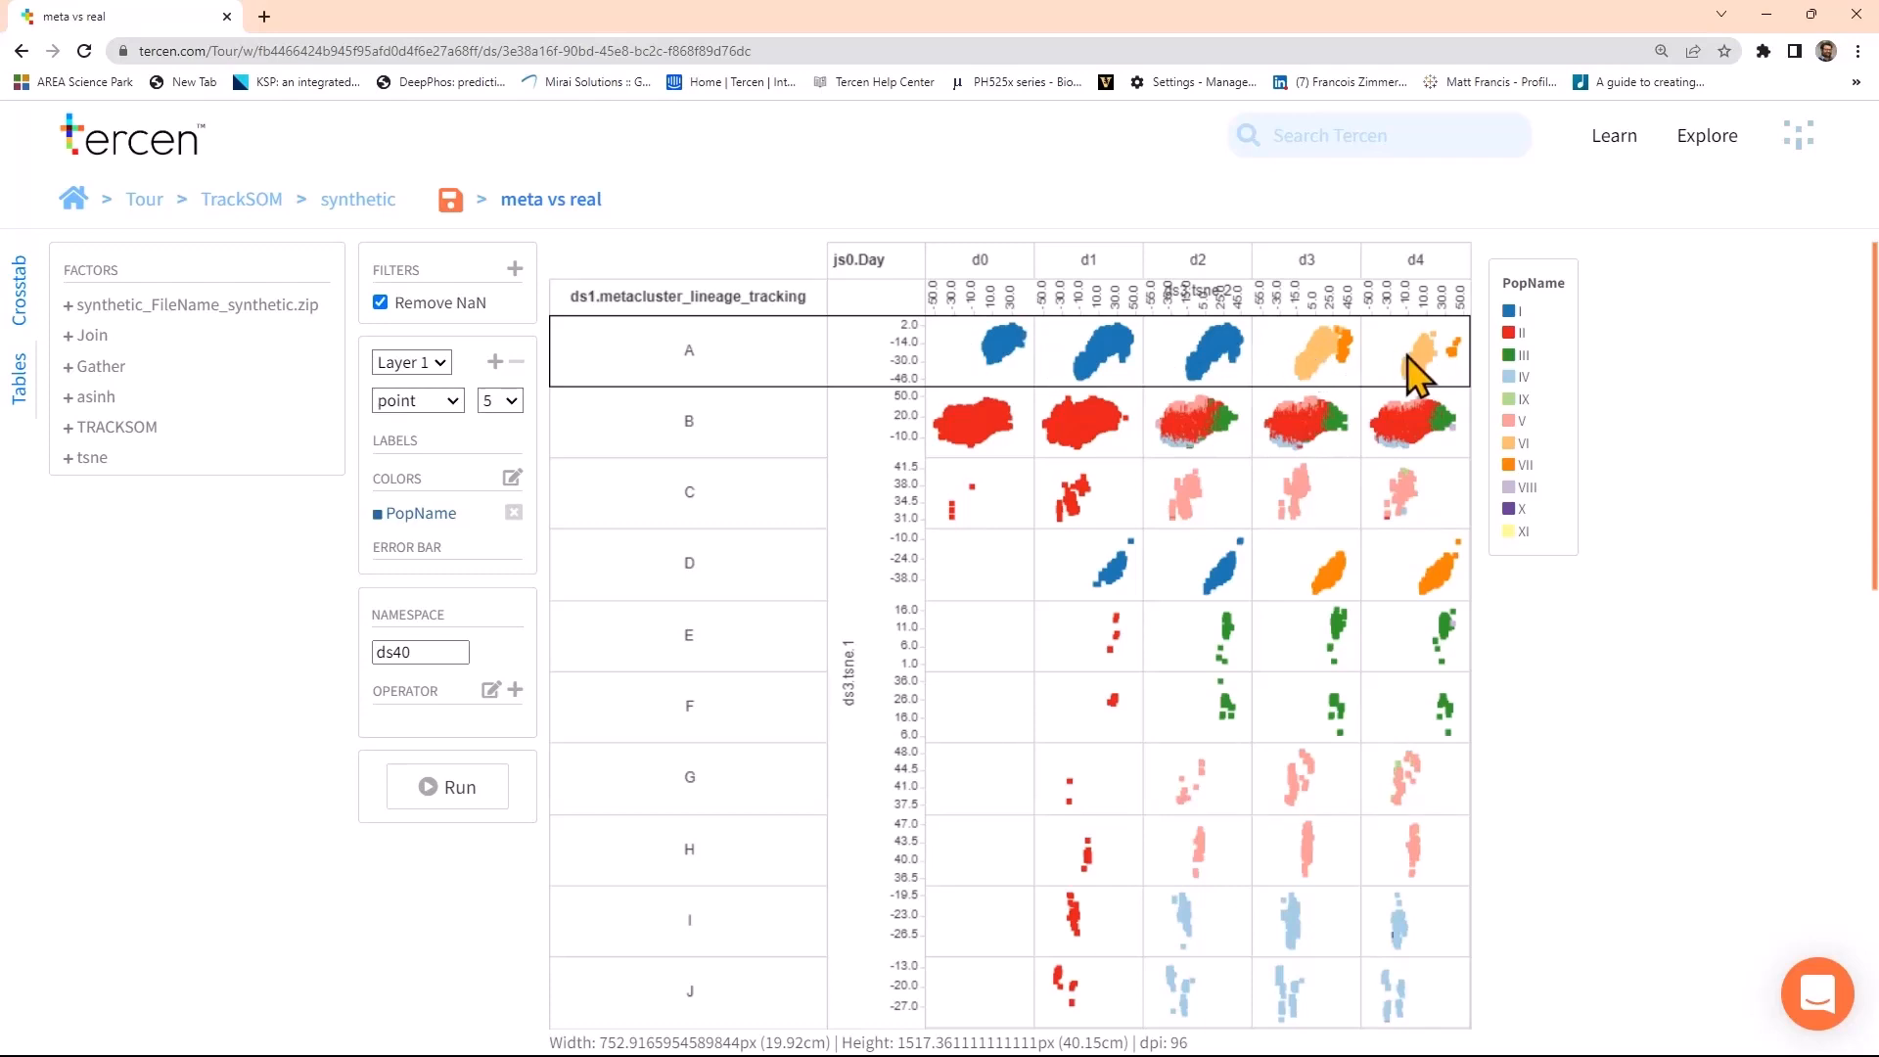
left_click(796, 424)
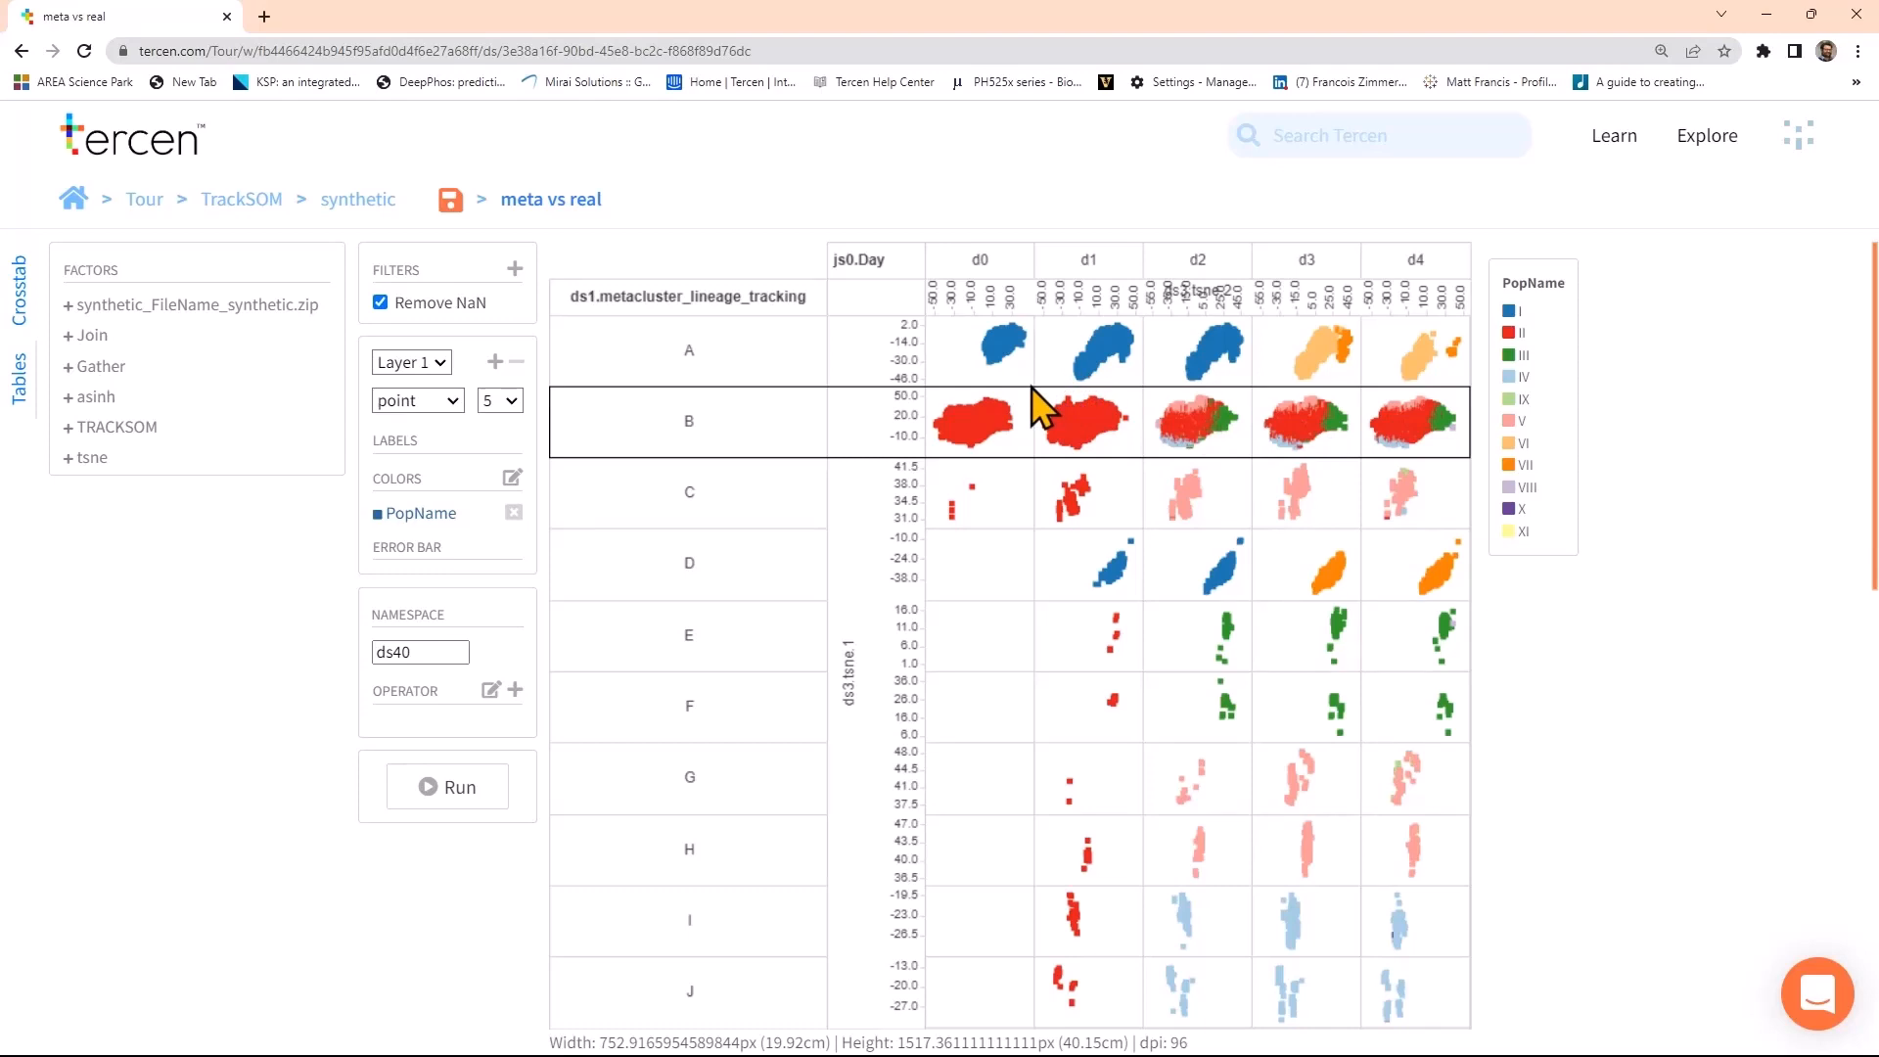
left_click(358, 201)
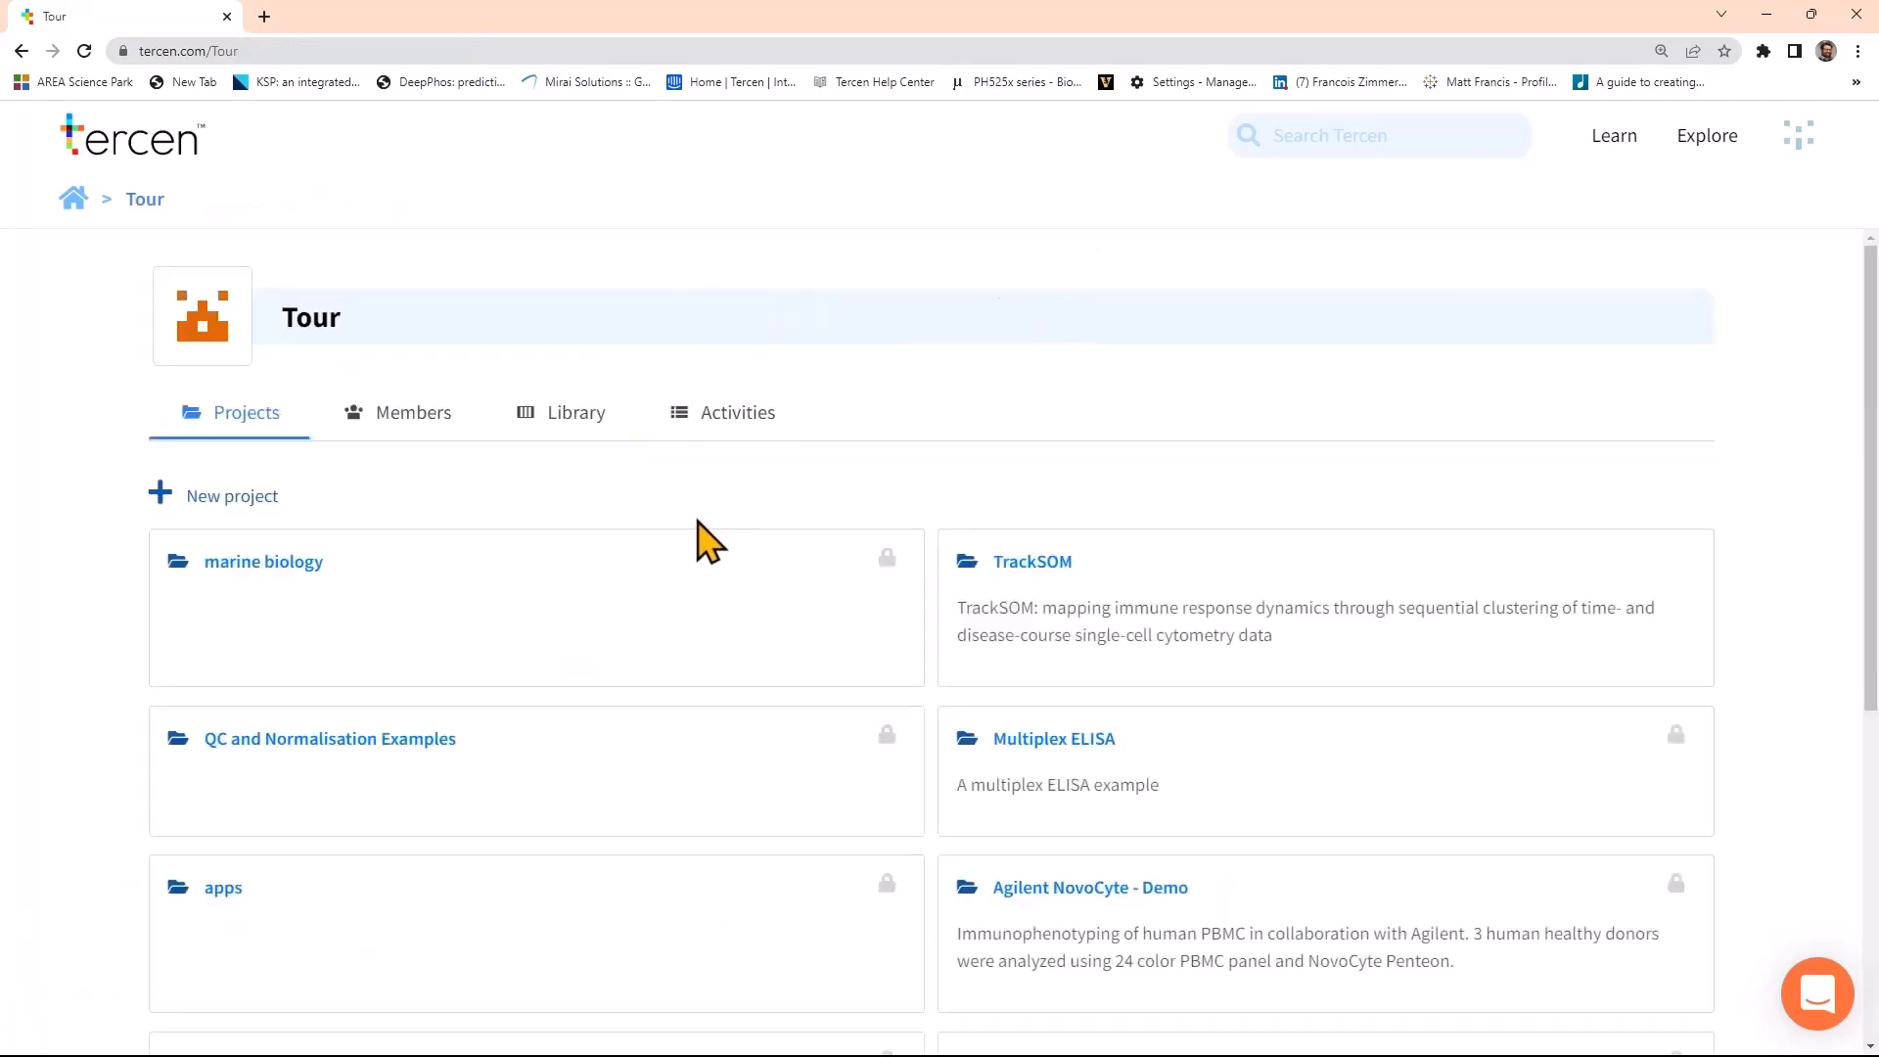
Find the Receptor project in the Tour team's project list, open it and read its README
scroll(663, 519, "down", 4)
scroll(663, 528, "down", 2)
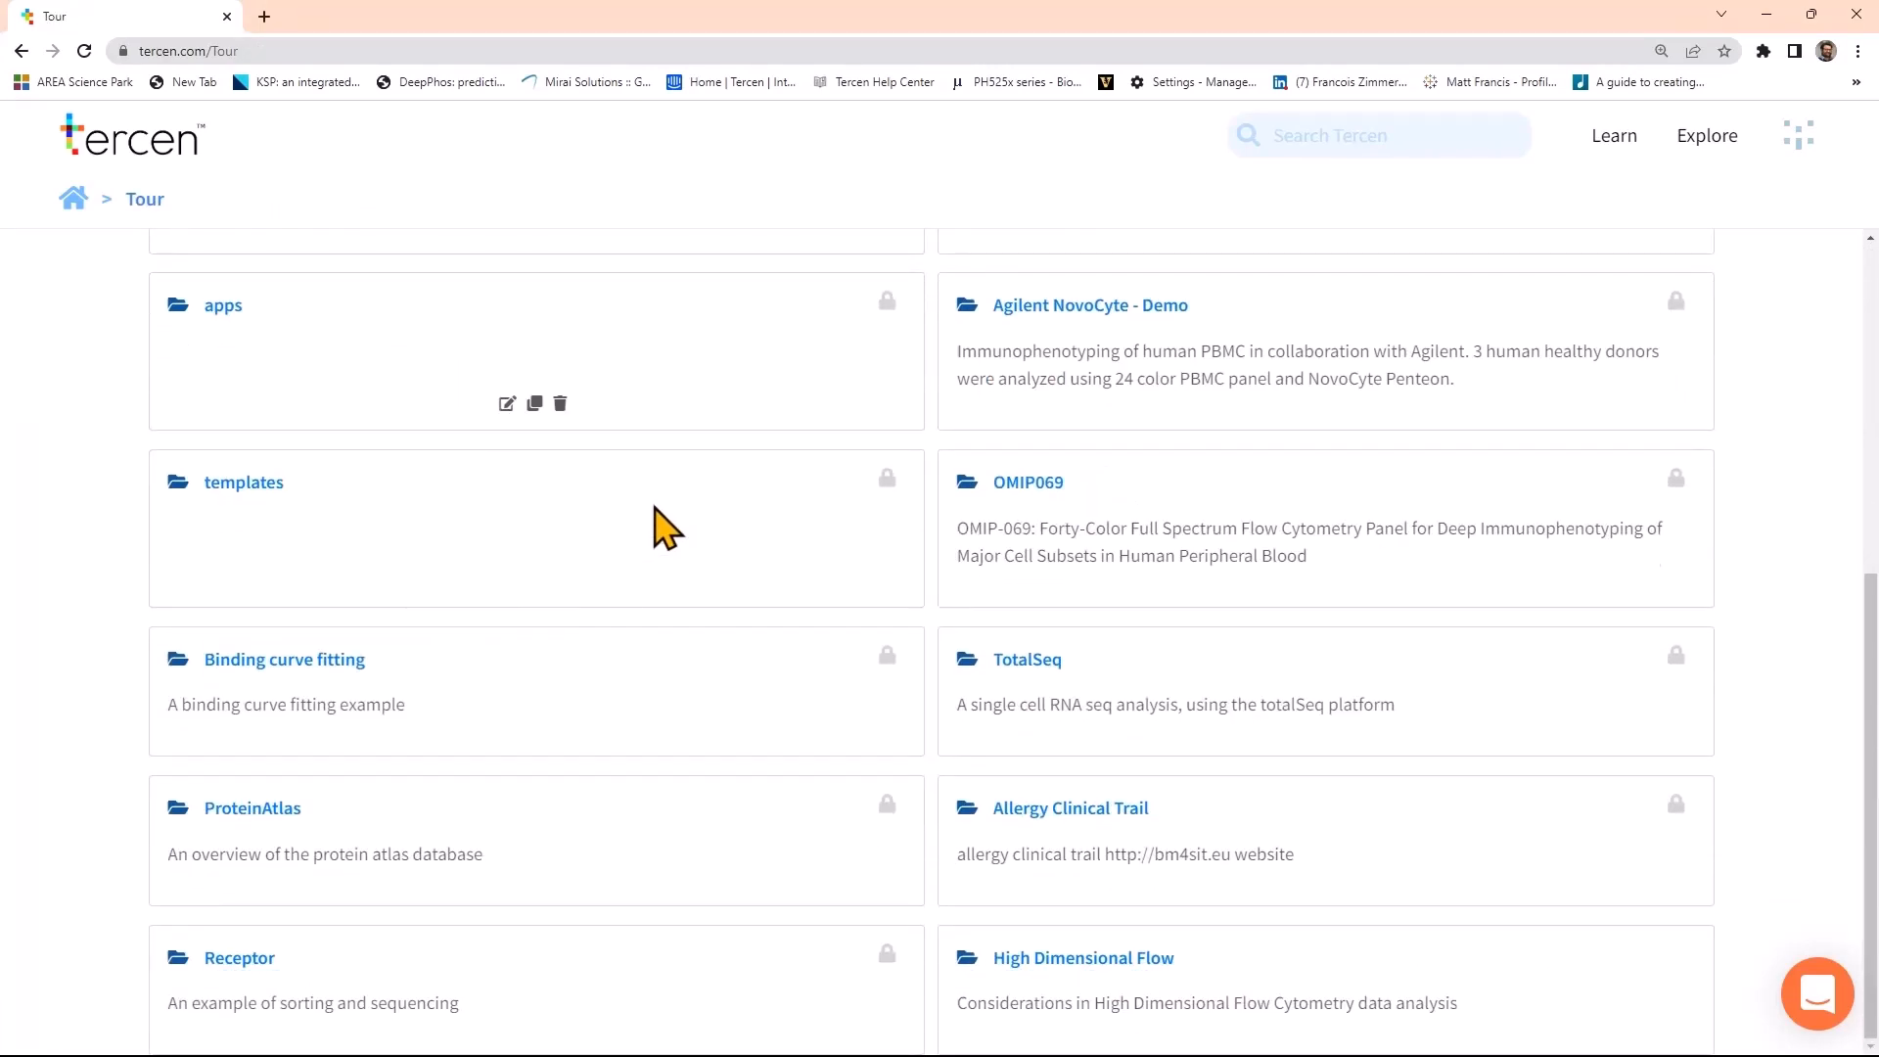
left_click(235, 961)
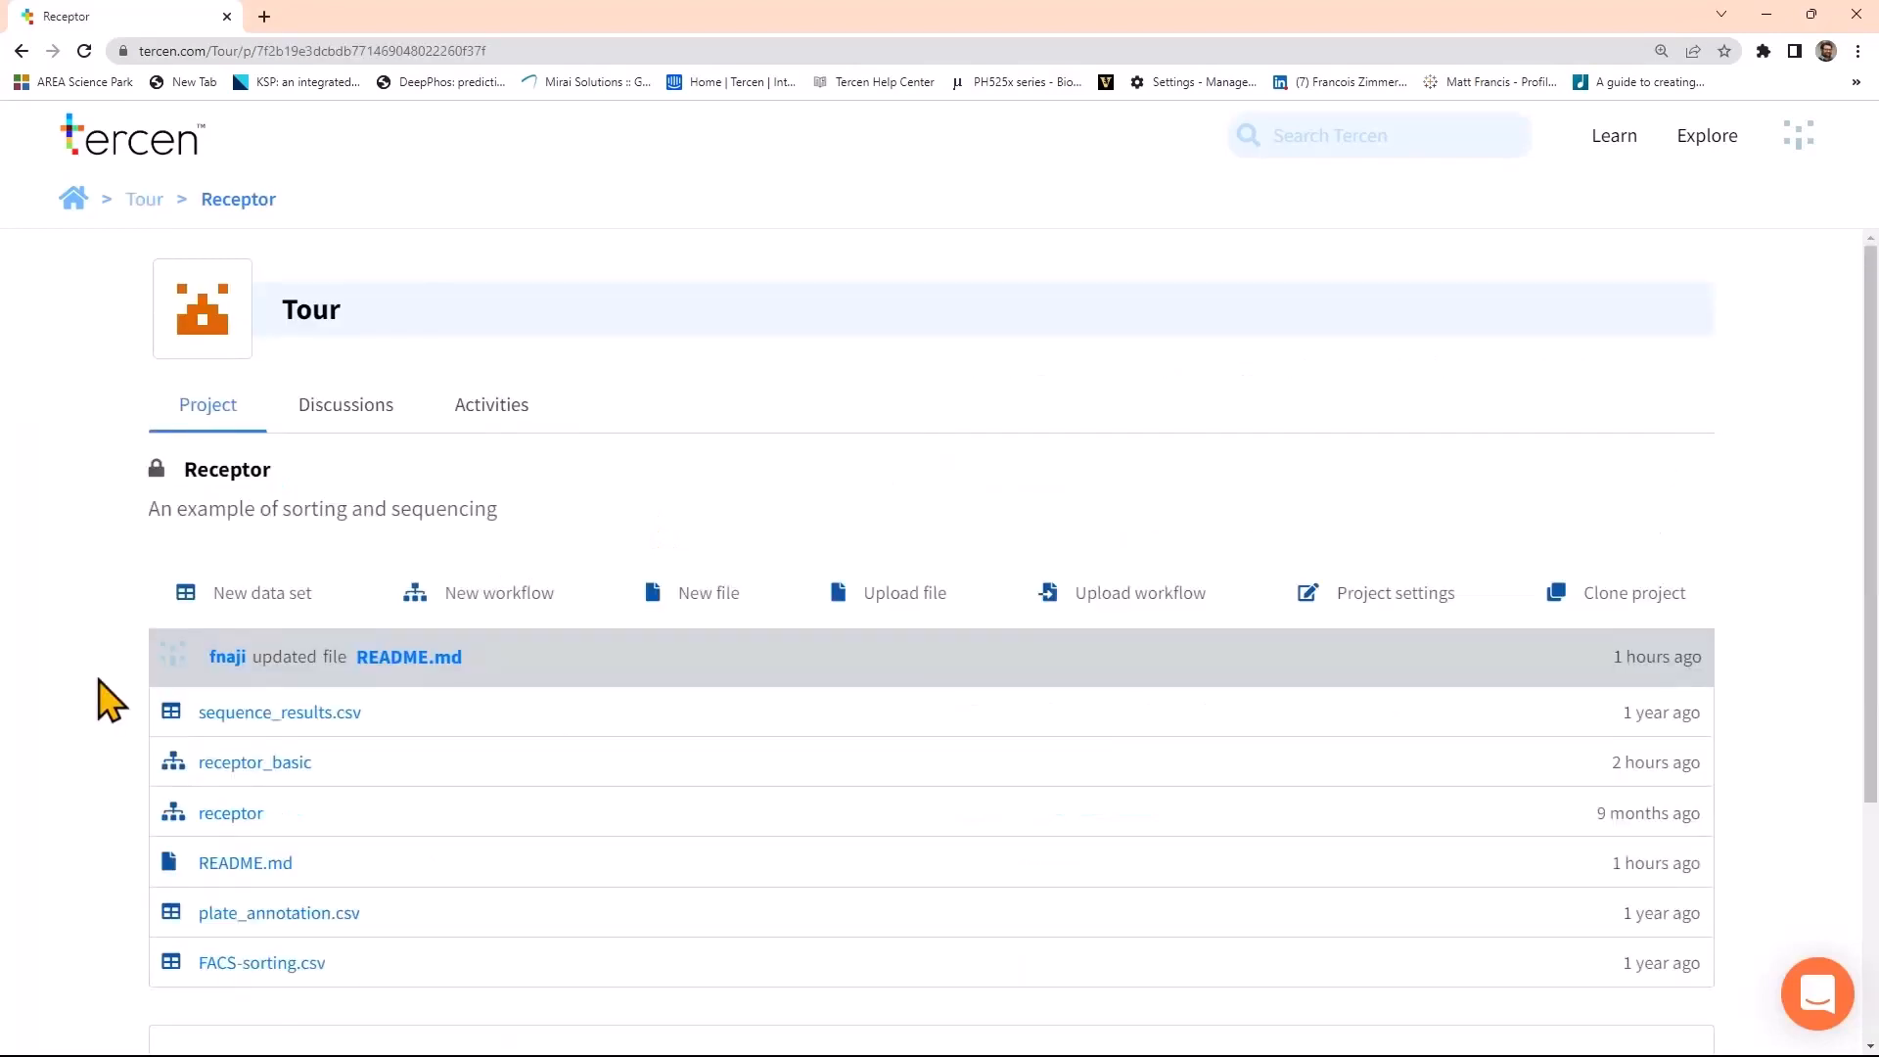
scroll(111, 700, "down", 4)
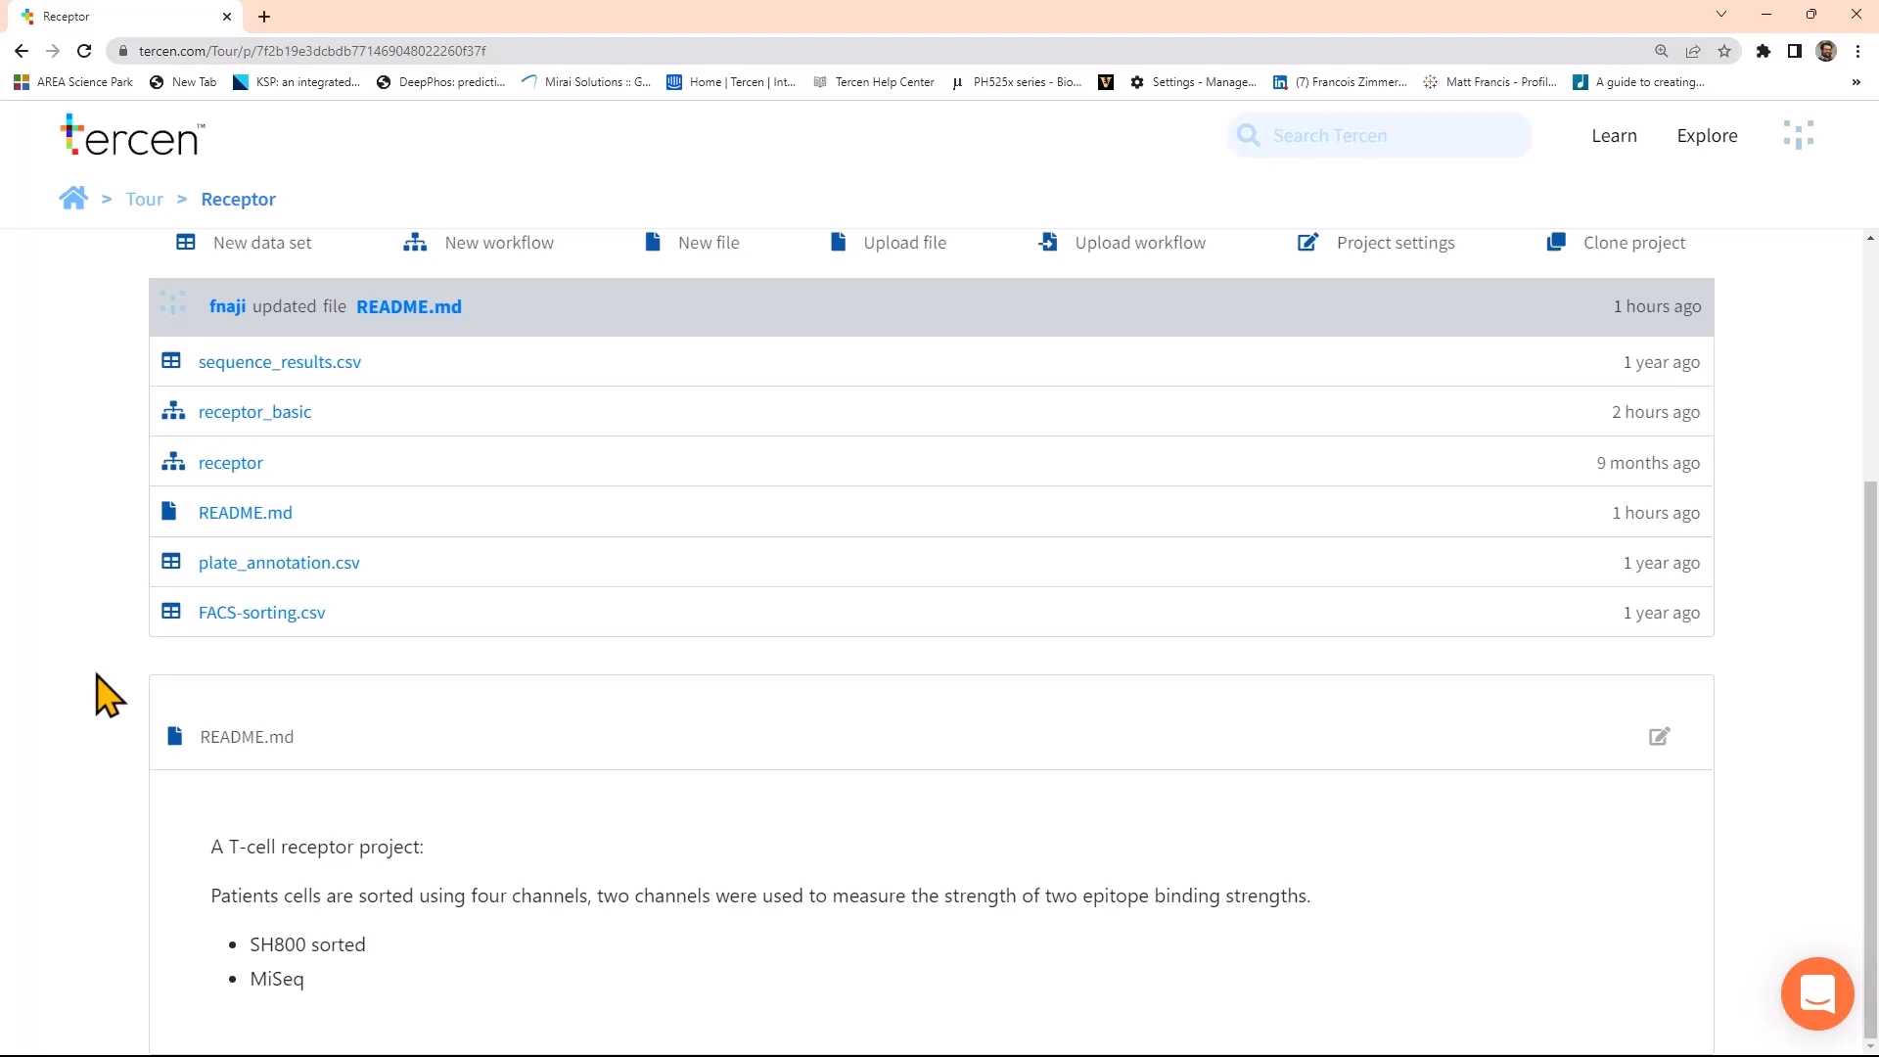
Open the receptor_basic workflow, view the epitope1 vs epitope2 plot coloured by js0.Sequence, and return to the Receptor project
left_click(282, 413)
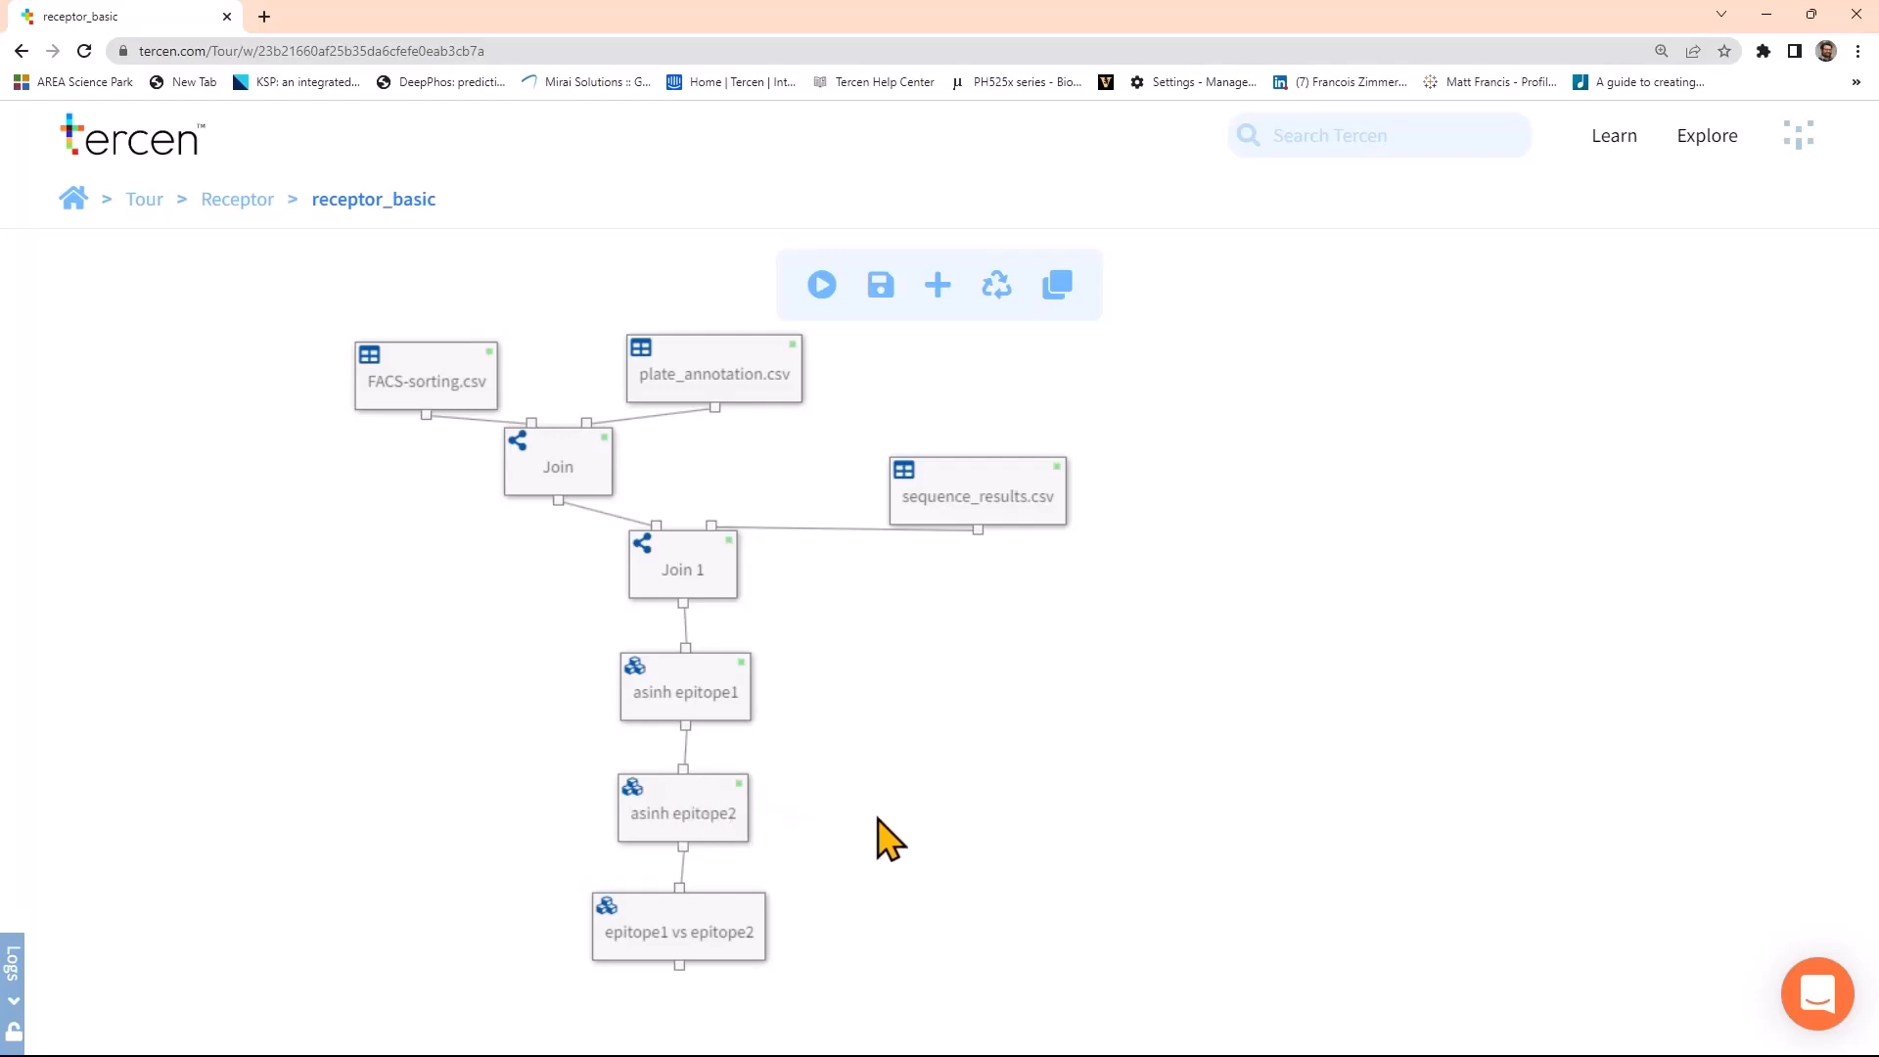
left_click(702, 937)
double_click(701, 938)
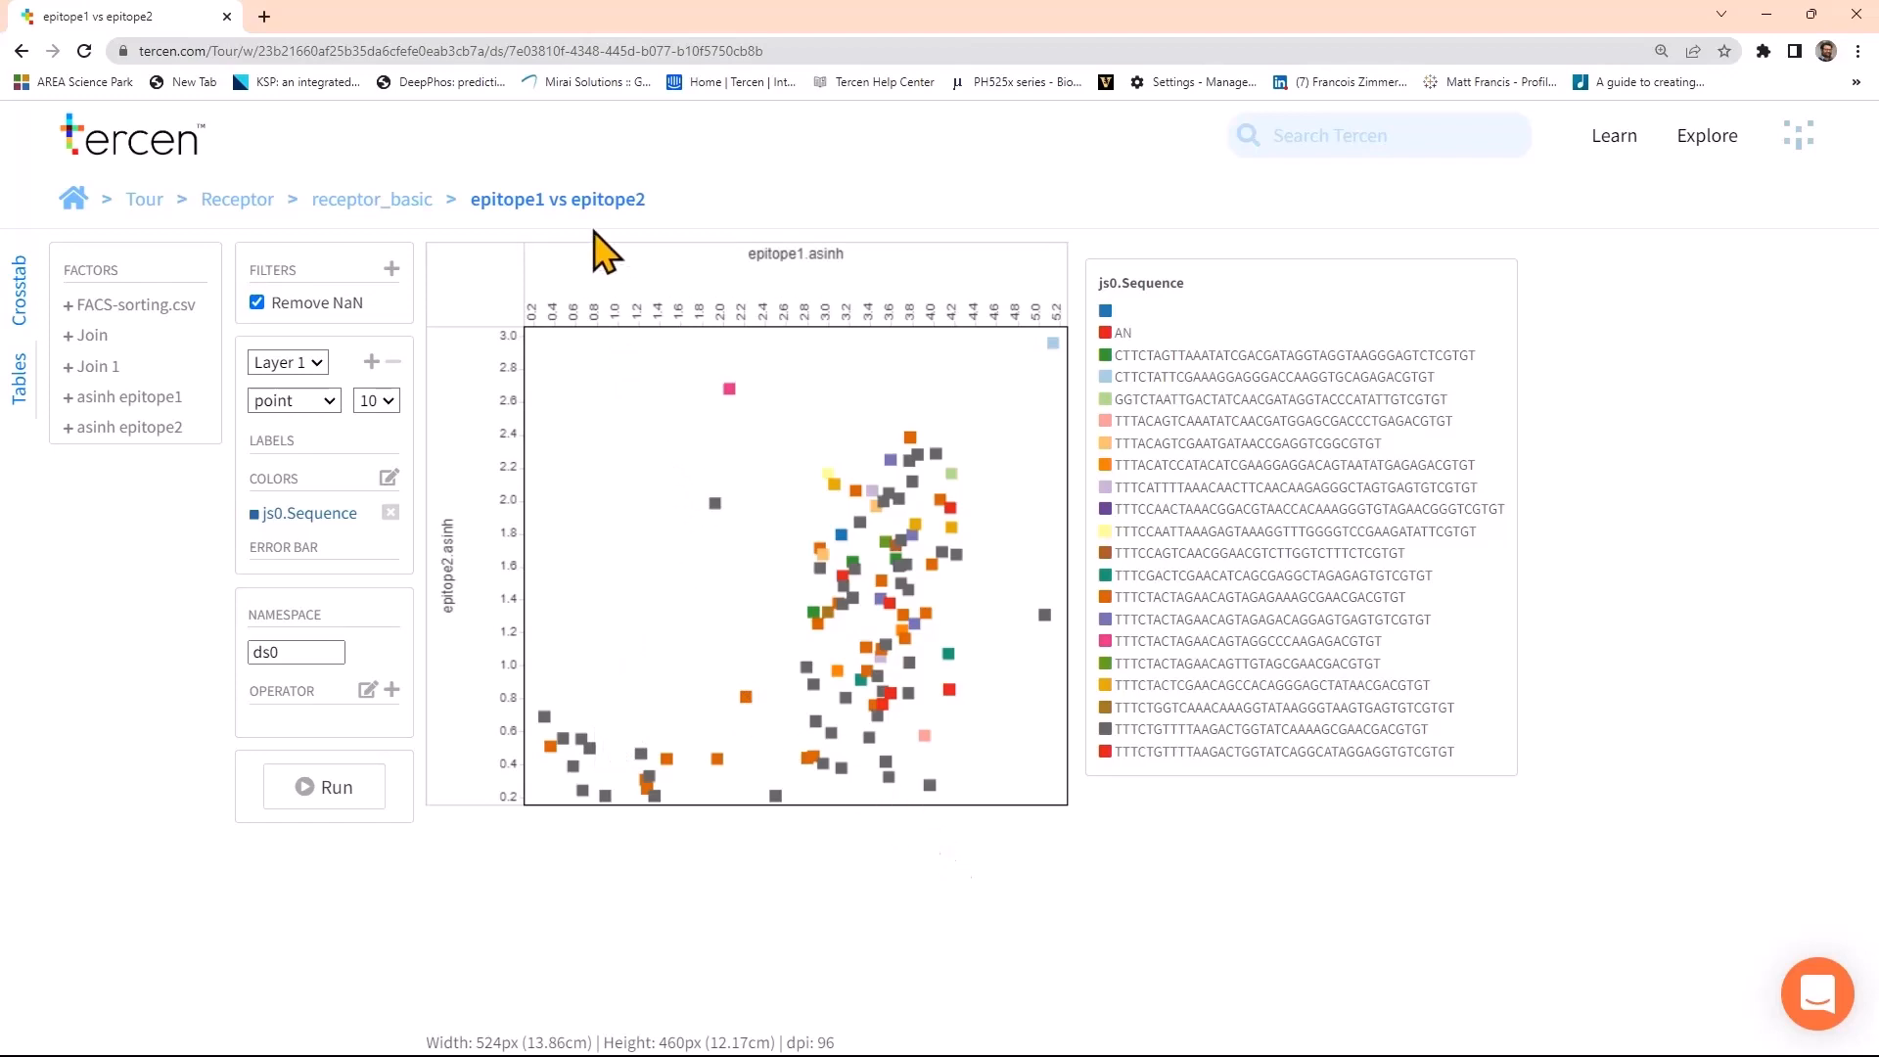
left_click(407, 200)
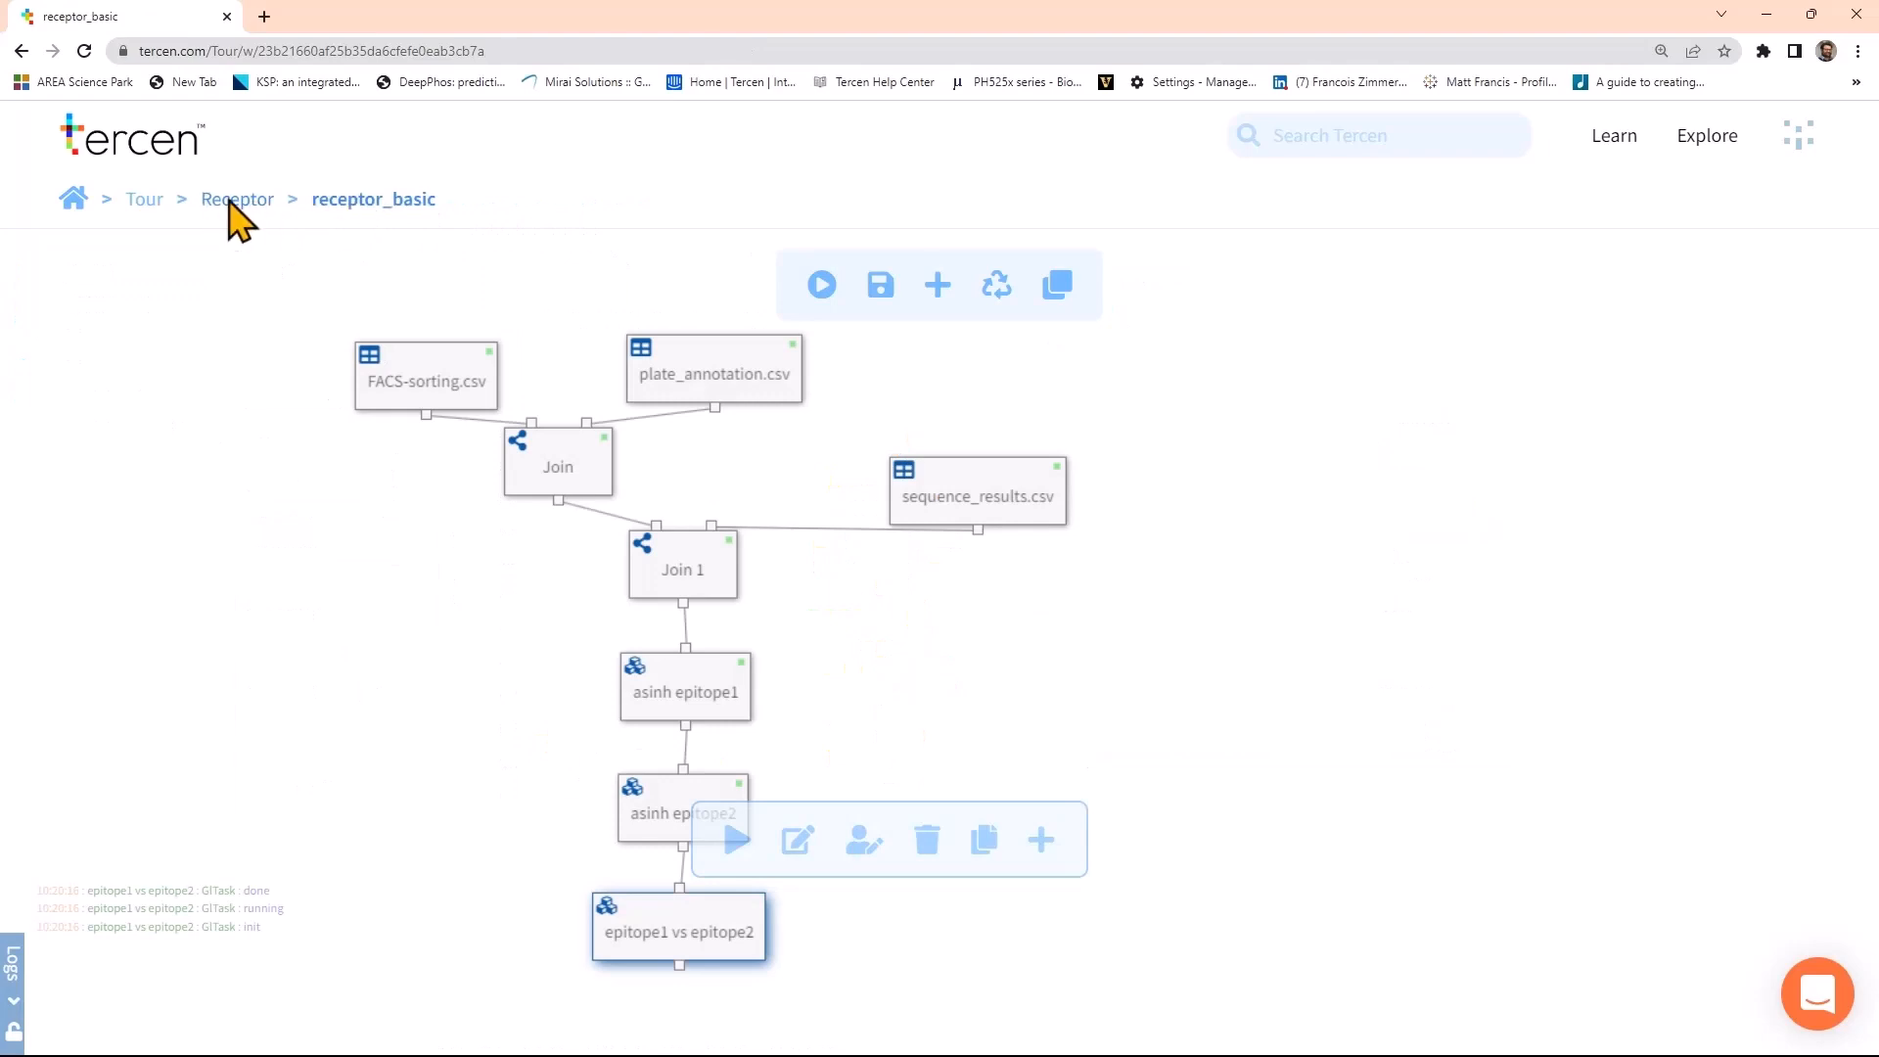
left_click(231, 202)
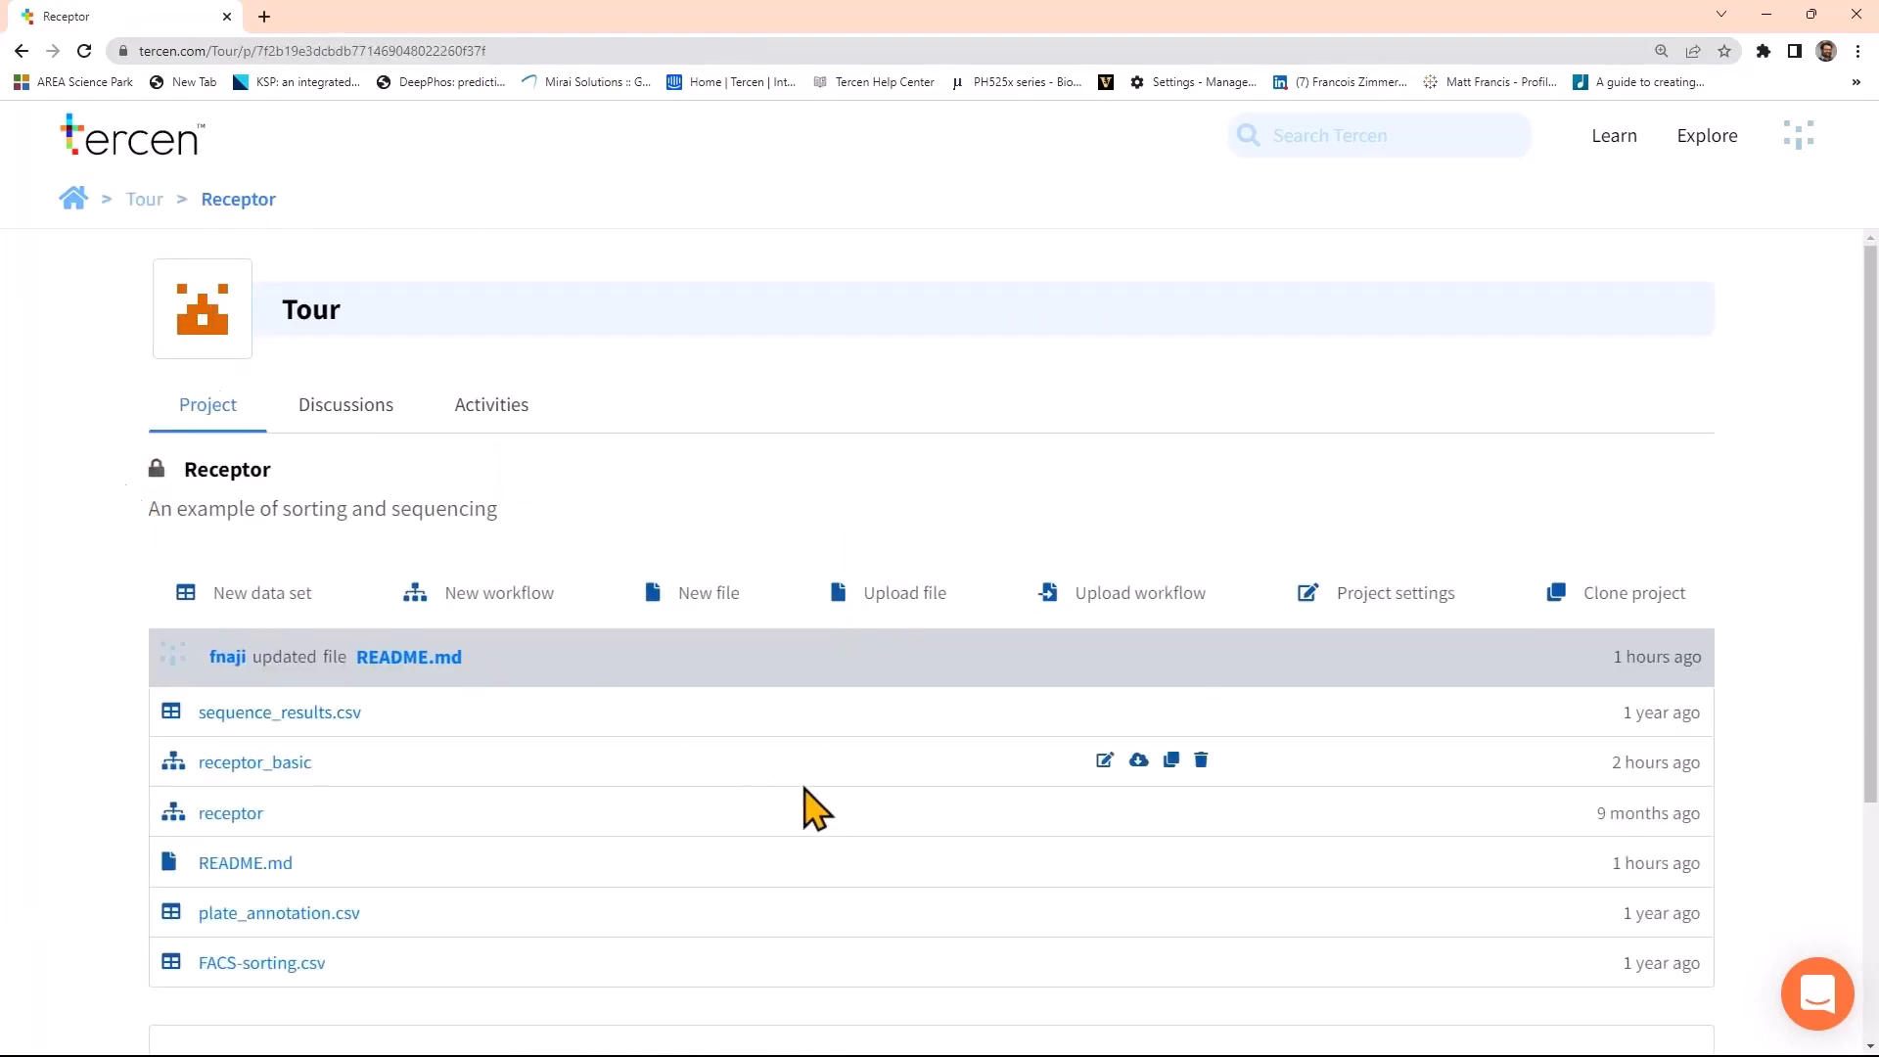